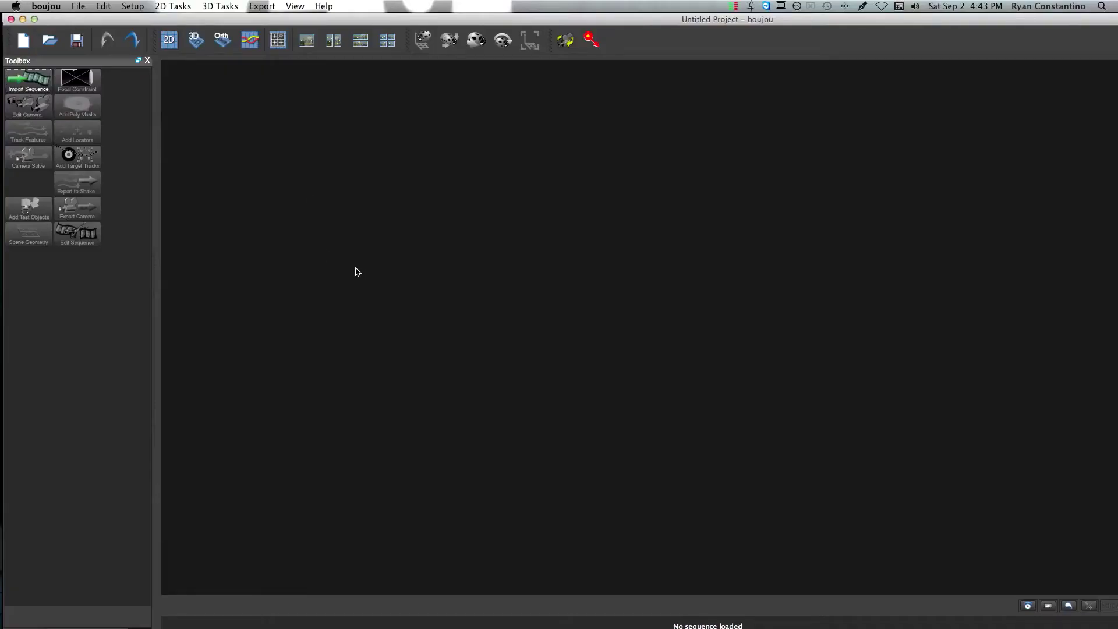
Import the P1000432_F_#####.tif image sequence with Free Move, a frame rate of 24, and frames 0 to 97.
click(27, 80)
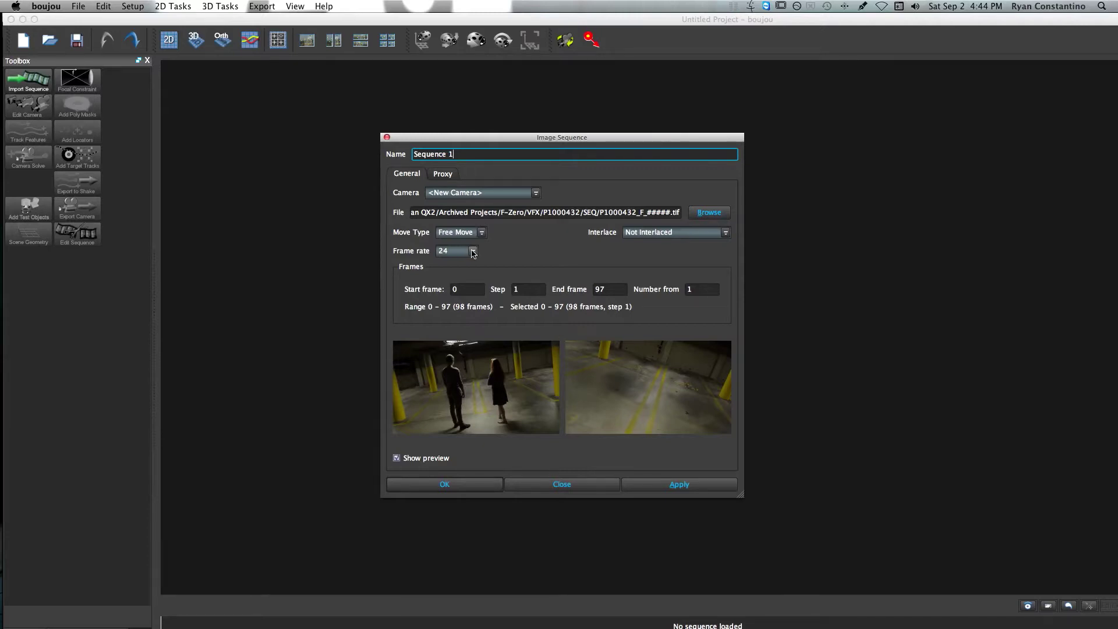
click(473, 252)
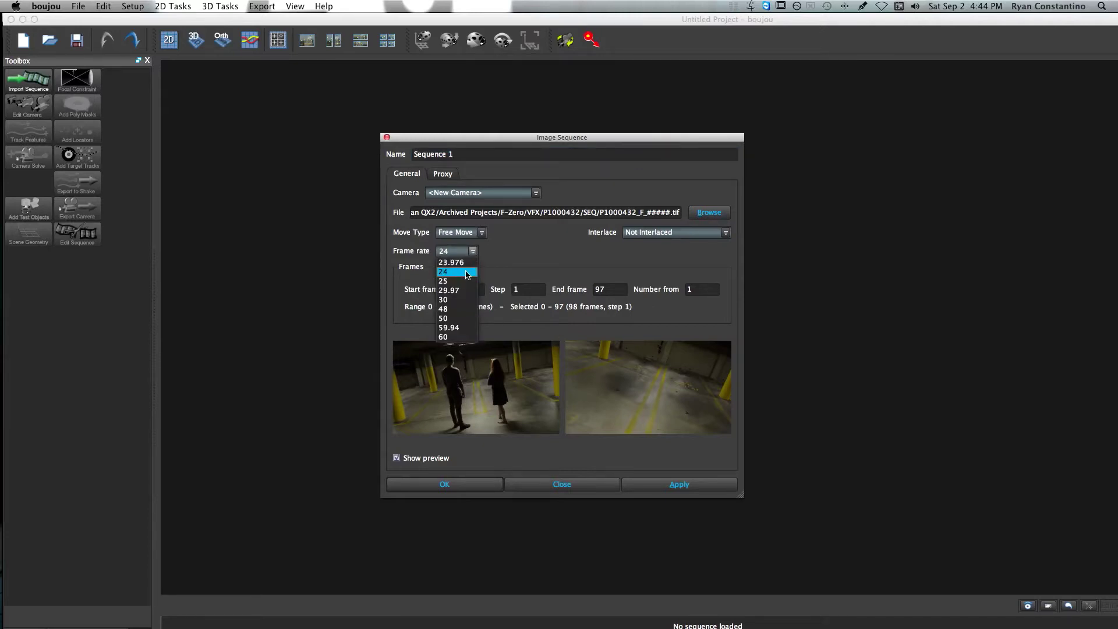
click(467, 273)
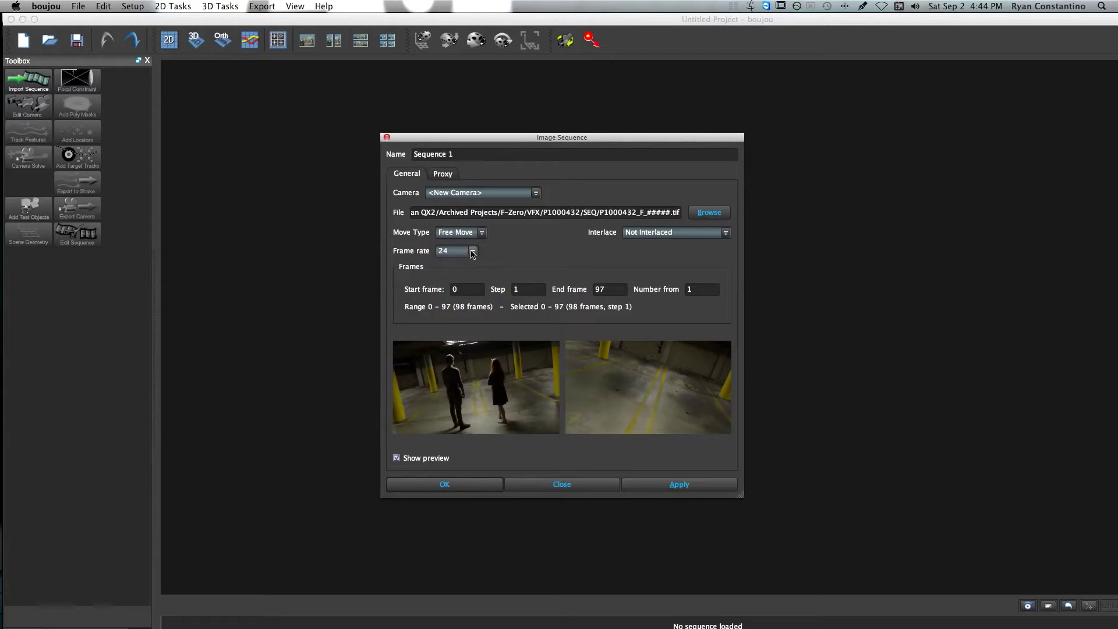
click(473, 252)
click(460, 272)
click(686, 488)
click(679, 487)
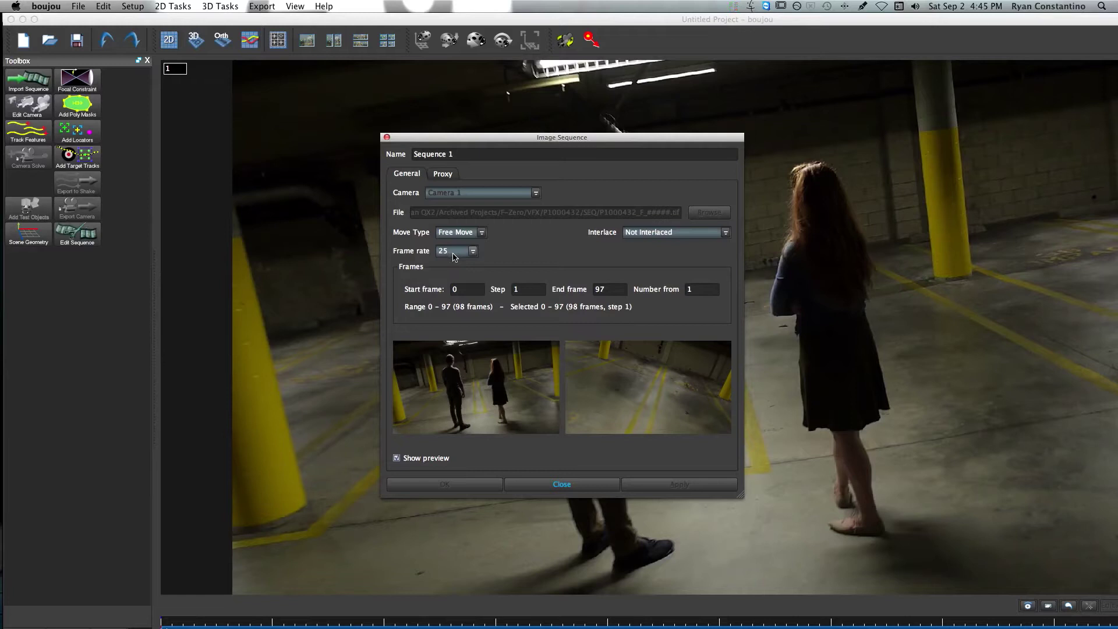
Correct the imported sequence's frame rate to 24 and apply the change.
click(454, 257)
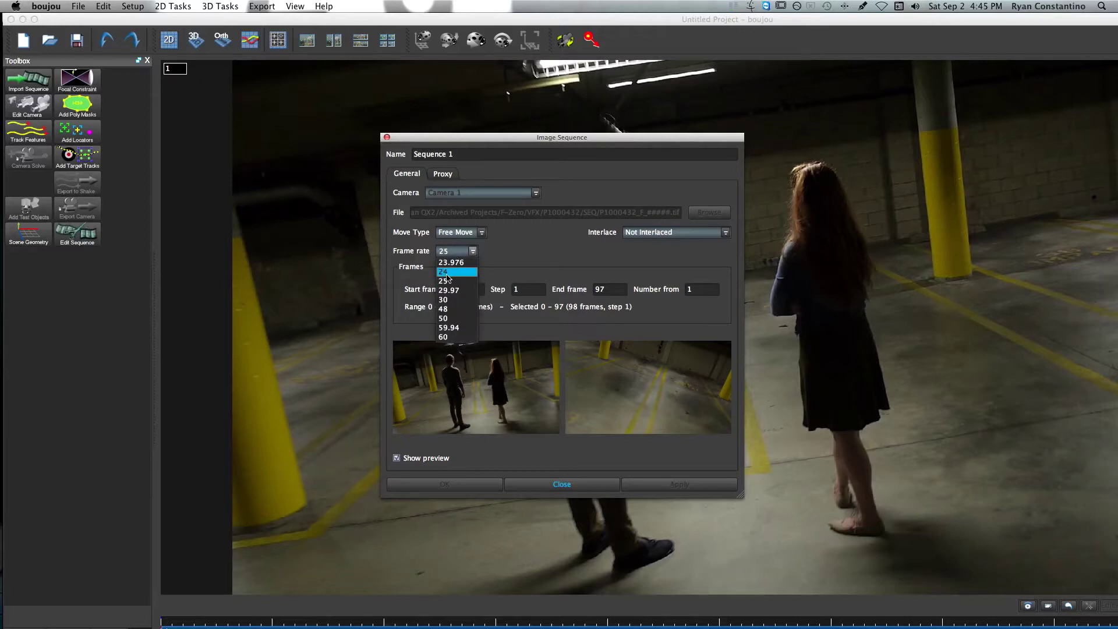
click(447, 273)
click(678, 488)
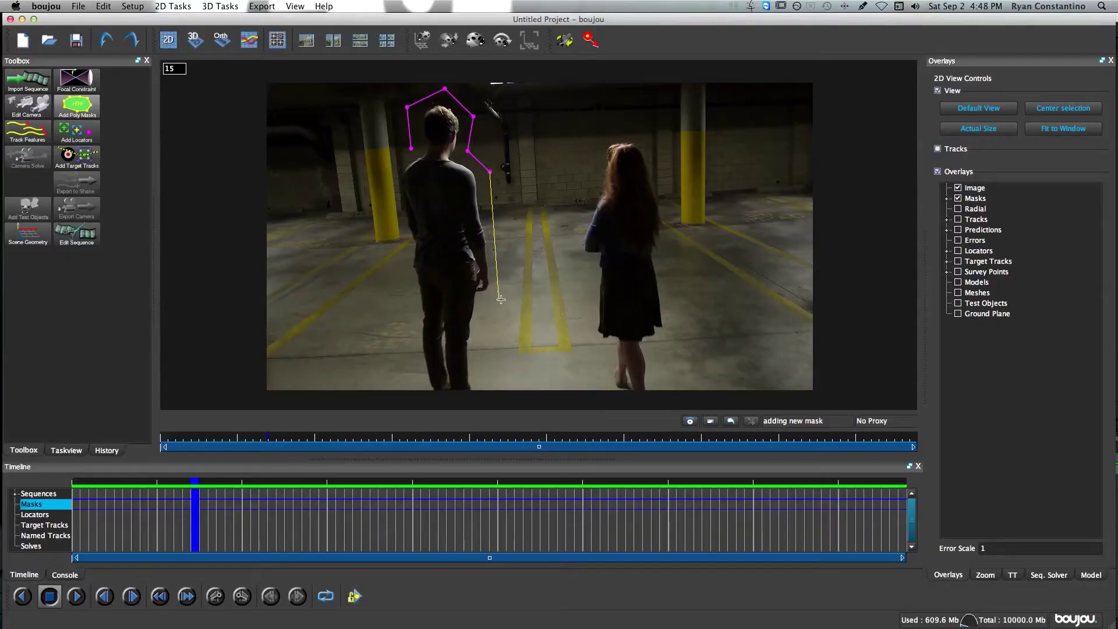
Finish the polygon mask around the man at frame 15 by outlining his body and closing the shape.
click(502, 297)
click(486, 313)
click(488, 395)
click(420, 400)
click(408, 334)
click(402, 279)
click(383, 181)
click(411, 148)
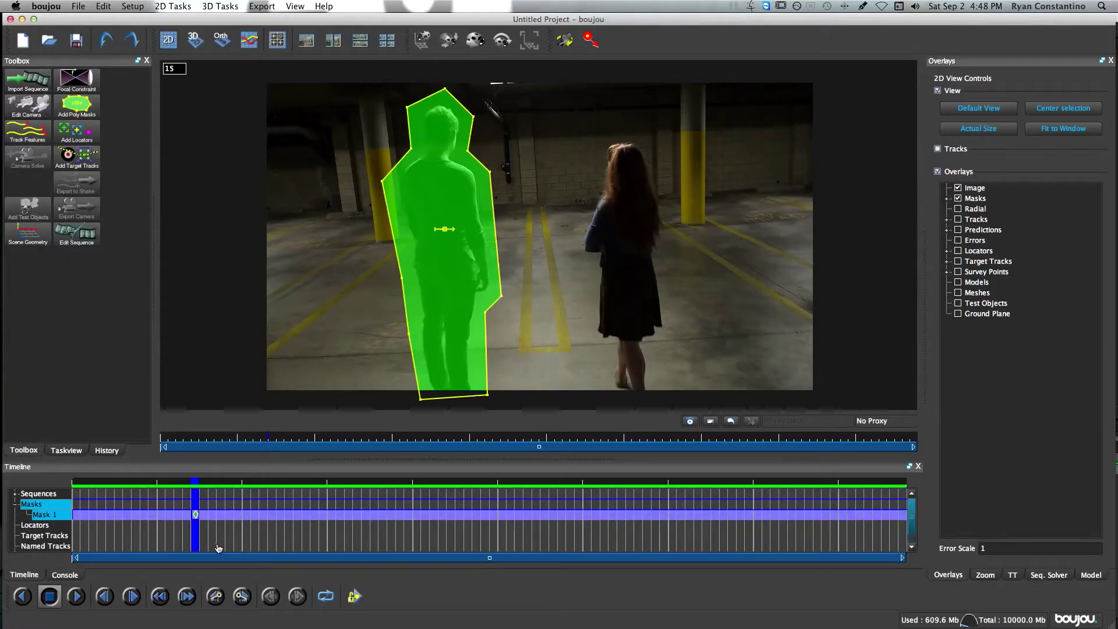
Go back to frame 7 and move the man's mask over him to set a keyframe.
key(Left)
key(Left)
key(Left)
key(Left)
key(Left)
key(Left)
key(Left)
key(Left)
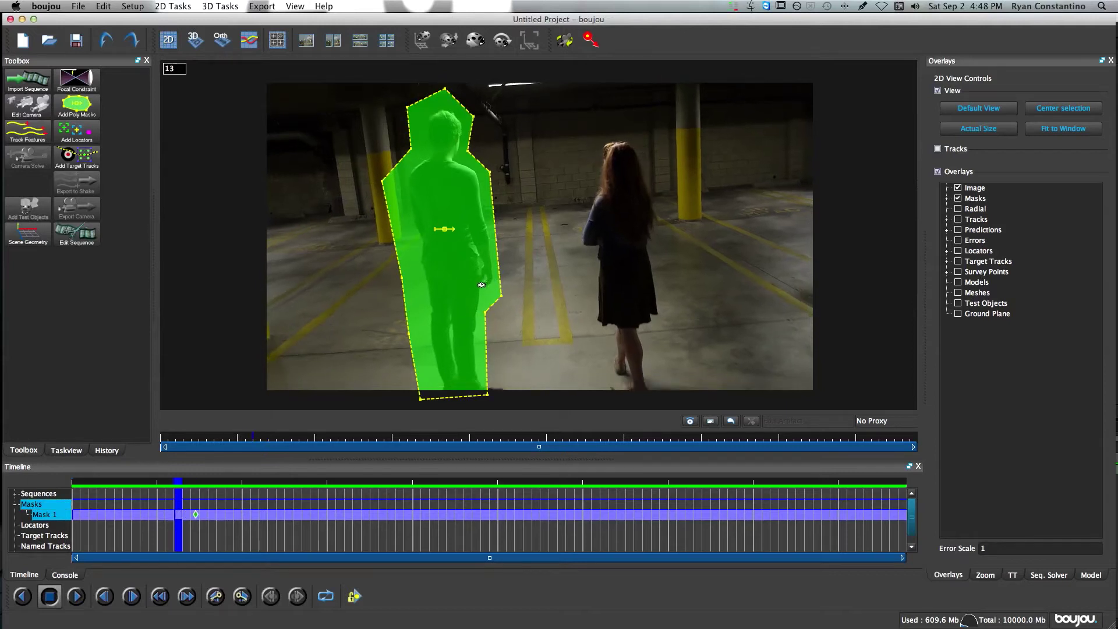
drag(446, 229, 465, 240)
Keyframe the man's mask at frame 1 by repositioning it and reshaping its points around his body and feet.
key(Left)
key(Left)
key(Left)
key(Left)
key(Left)
key(Left)
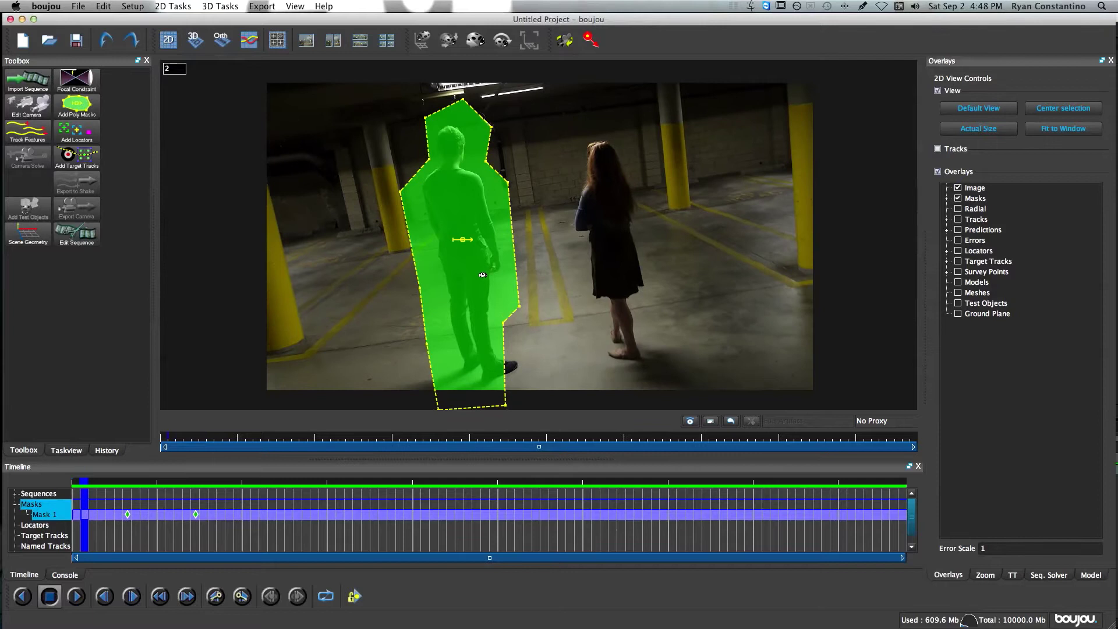
drag(473, 244, 476, 238)
drag(446, 383, 458, 390)
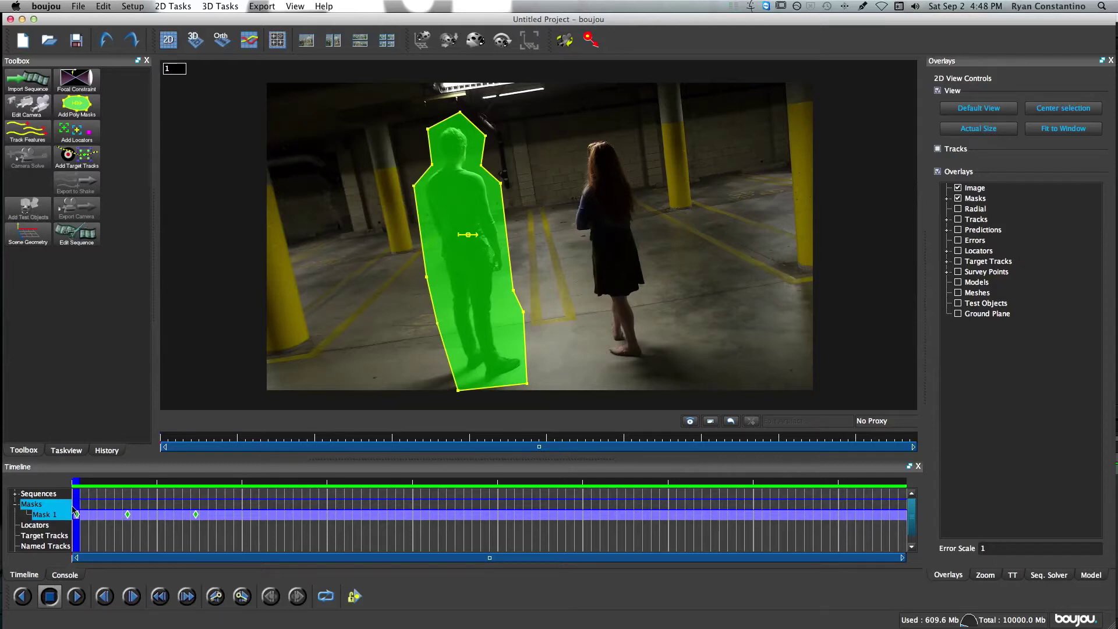
Keyframe the man's mask at frame 23 by shifting it over him and adjusting the points near his hand.
click(97, 499)
drag(100, 502, 263, 505)
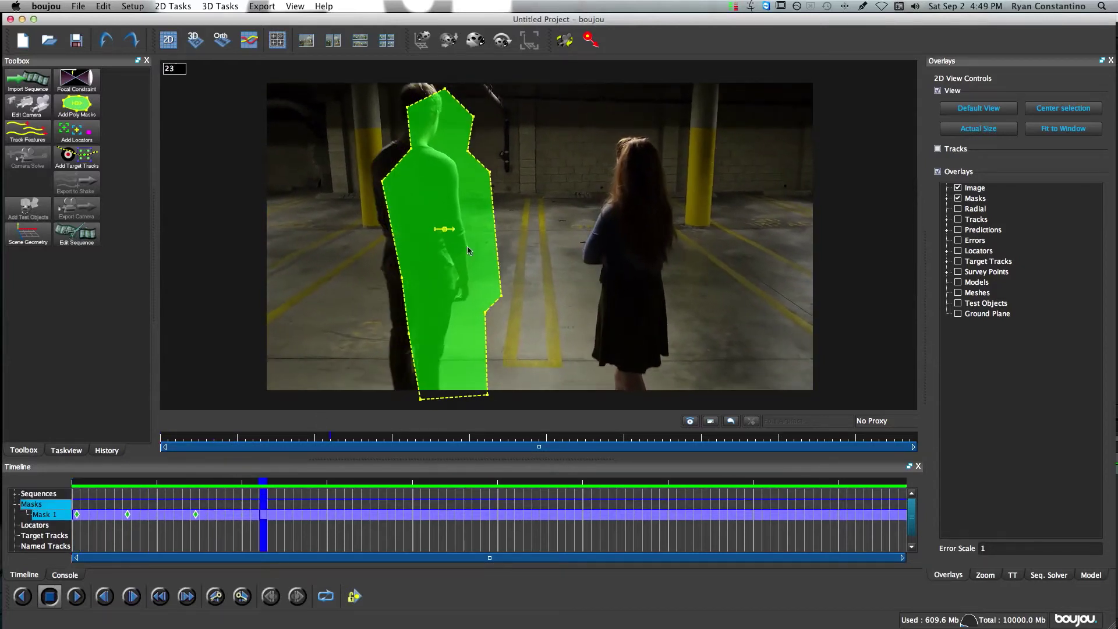
drag(440, 236, 417, 218)
drag(465, 303, 468, 312)
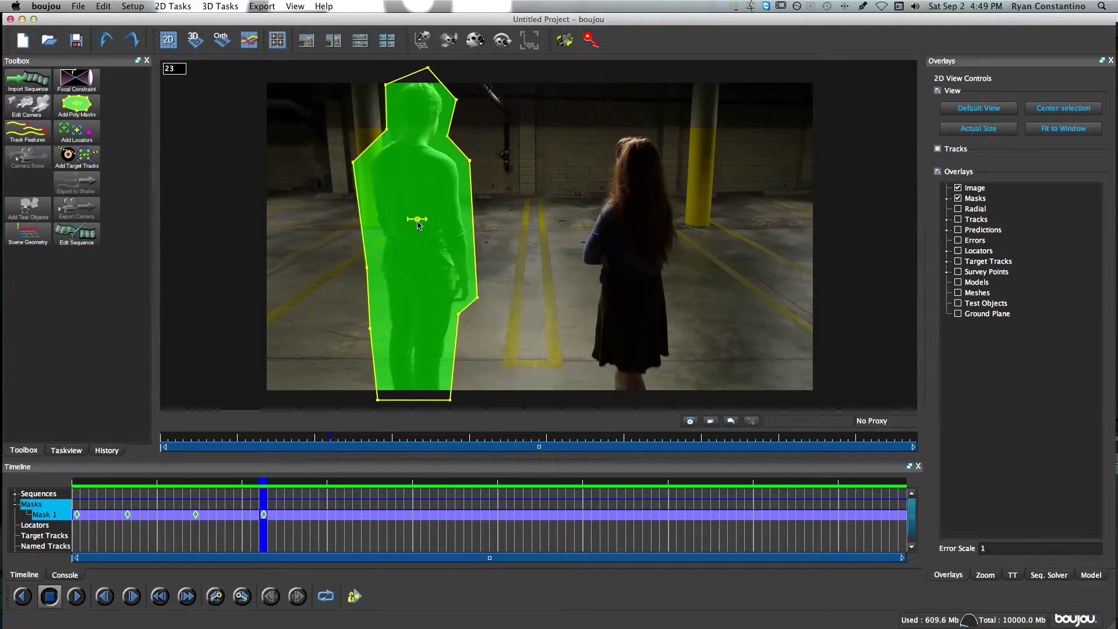
Advance ten frames to frame 33 and move the man's mask to follow him.
key(Right)
key(Right)
key(Right)
key(Right)
key(Right)
key(Right)
key(Right)
key(Right)
key(Right)
key(Right)
drag(417, 219, 387, 229)
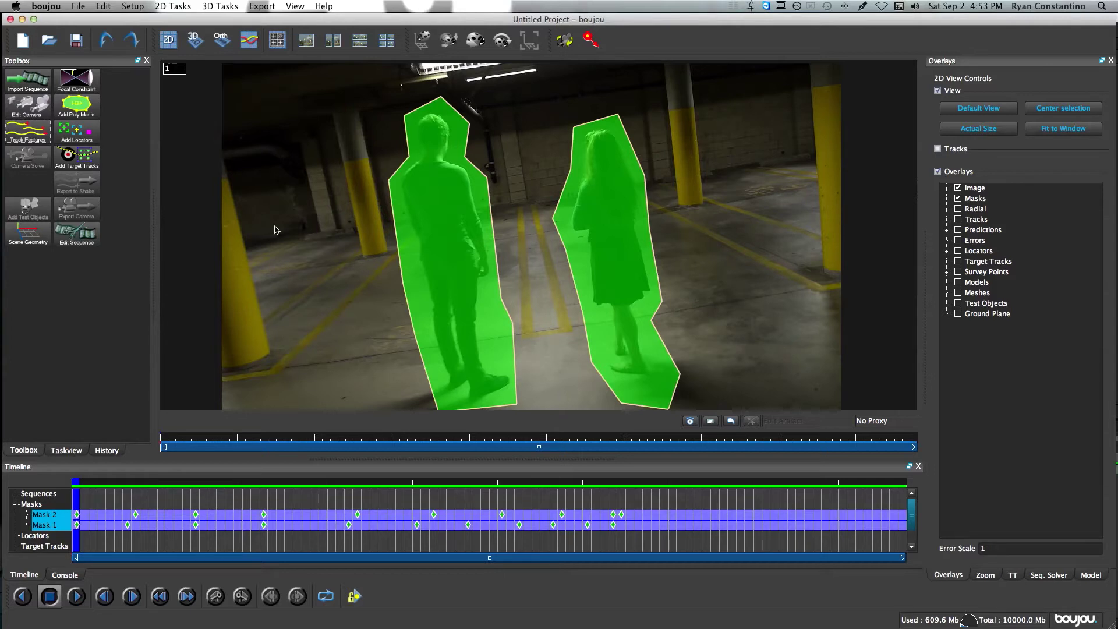
Open the feature tracking properties for Sequence 1 with the advanced properties expanded.
click(43, 132)
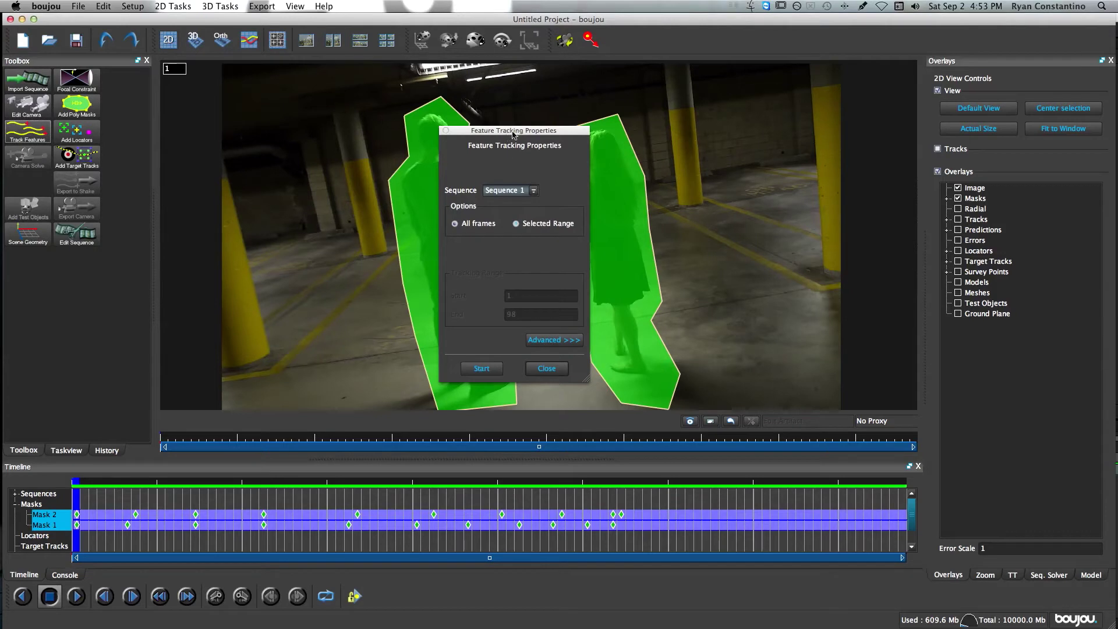
drag(513, 134, 520, 134)
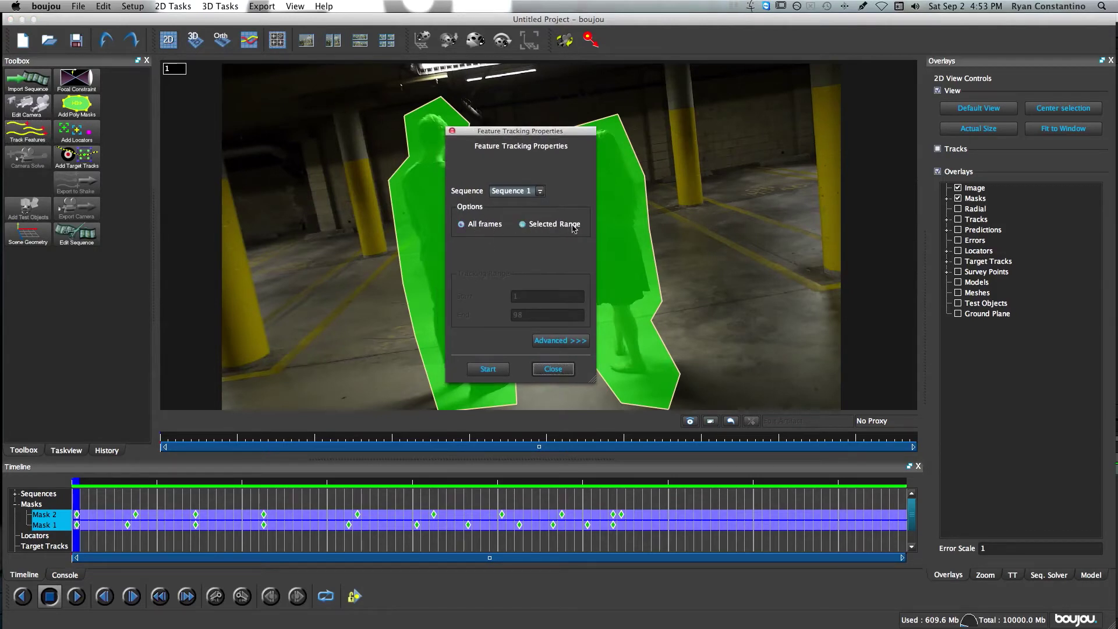
click(560, 341)
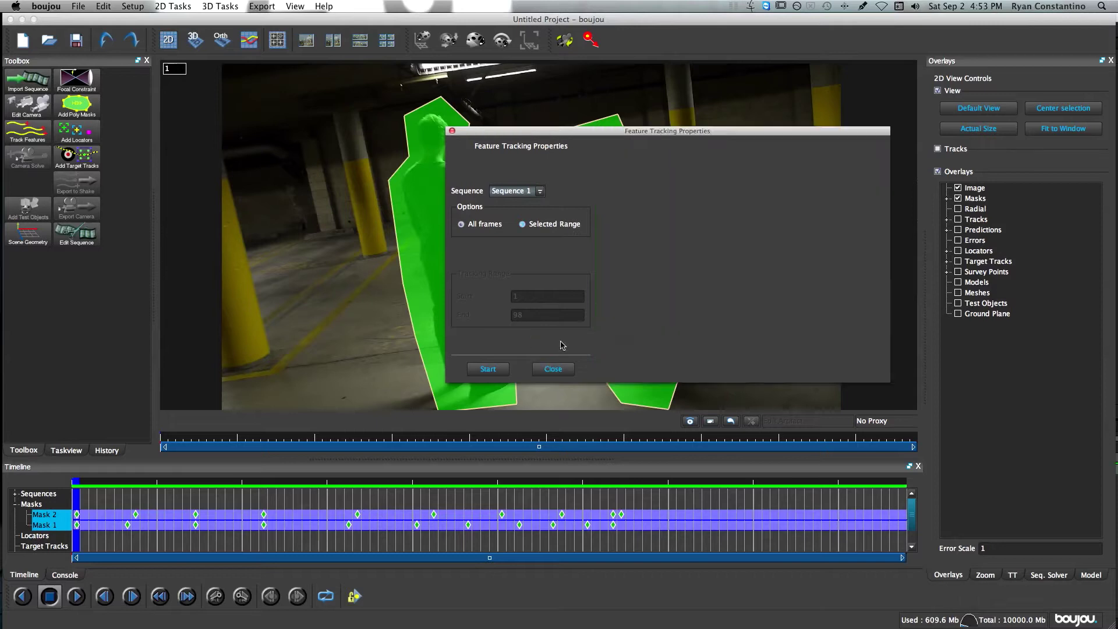
drag(612, 135, 473, 129)
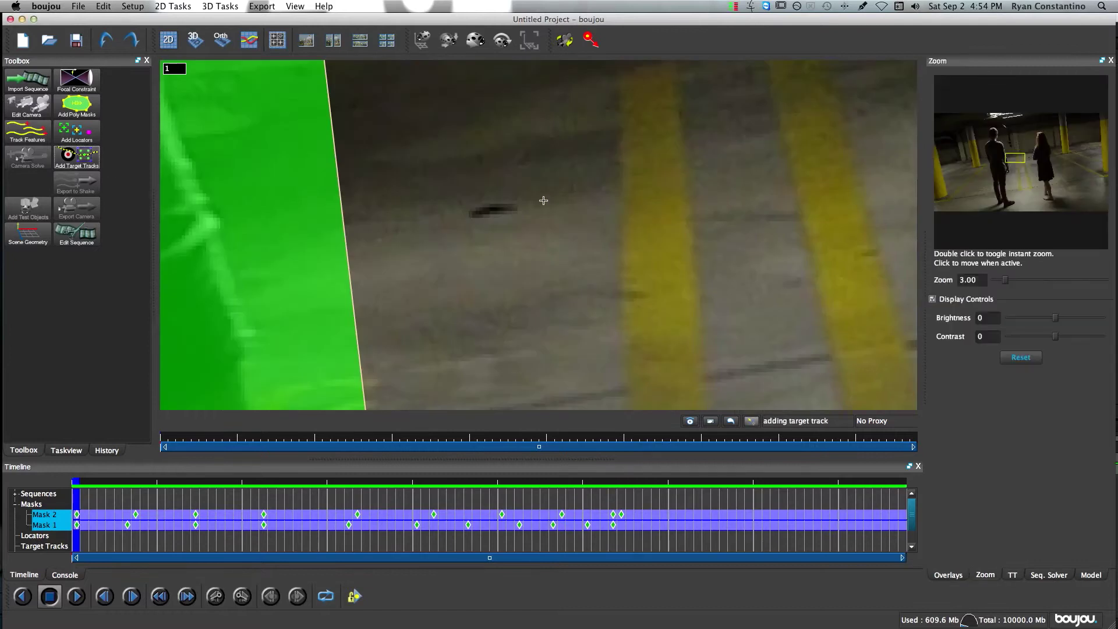
Place a target track on the dark floor mark beside the man and enlarge its outer search box.
click(493, 206)
drag(544, 218, 566, 218)
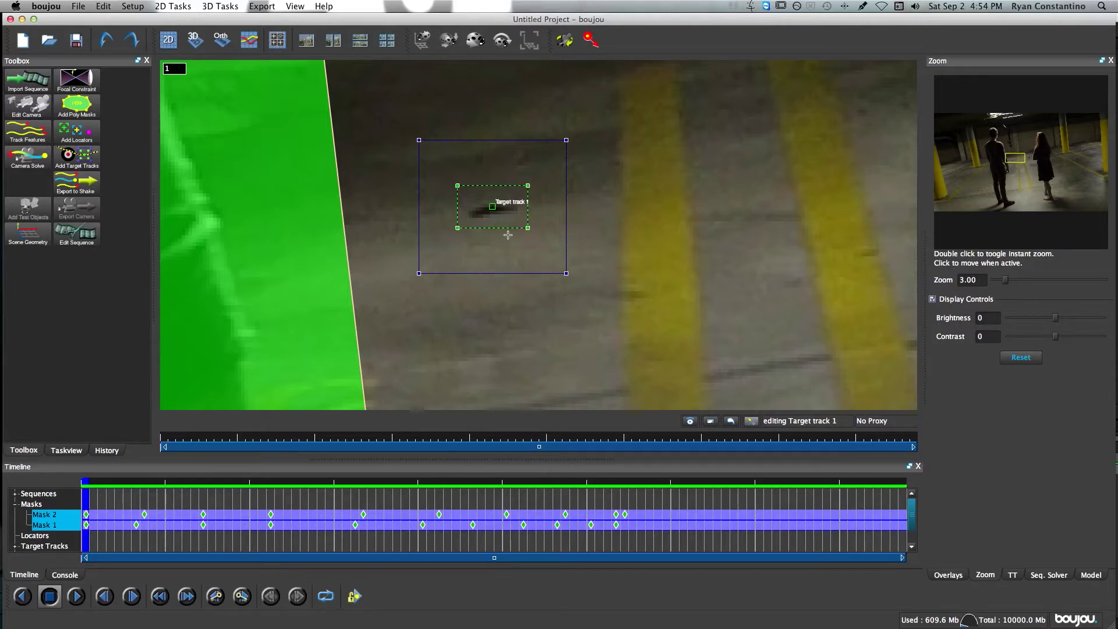
drag(567, 139, 638, 83)
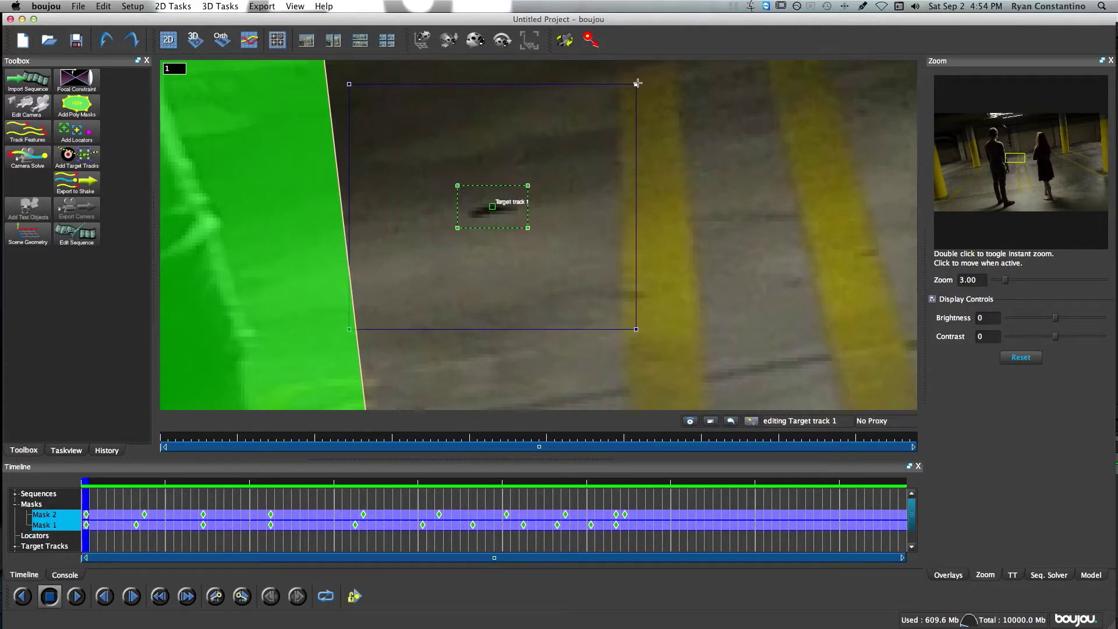
drag(638, 83, 604, 116)
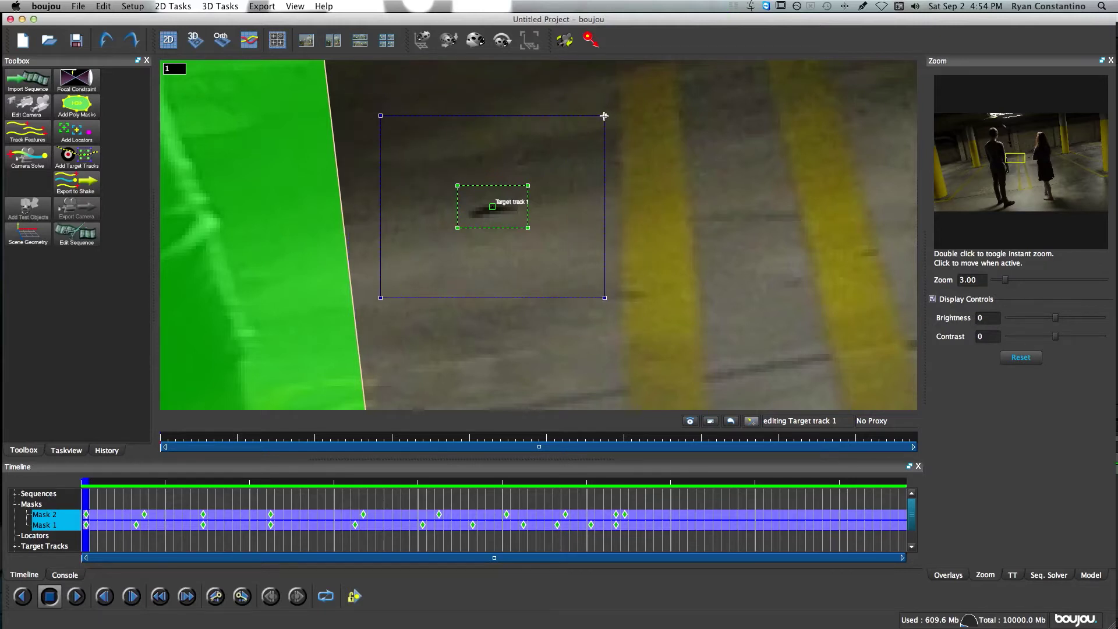
click(490, 215)
mouse_move(606, 118)
mouse_down()
mouse_move(645, 90)
mouse_move(589, 110)
mouse_move(593, 123)
mouse_up()
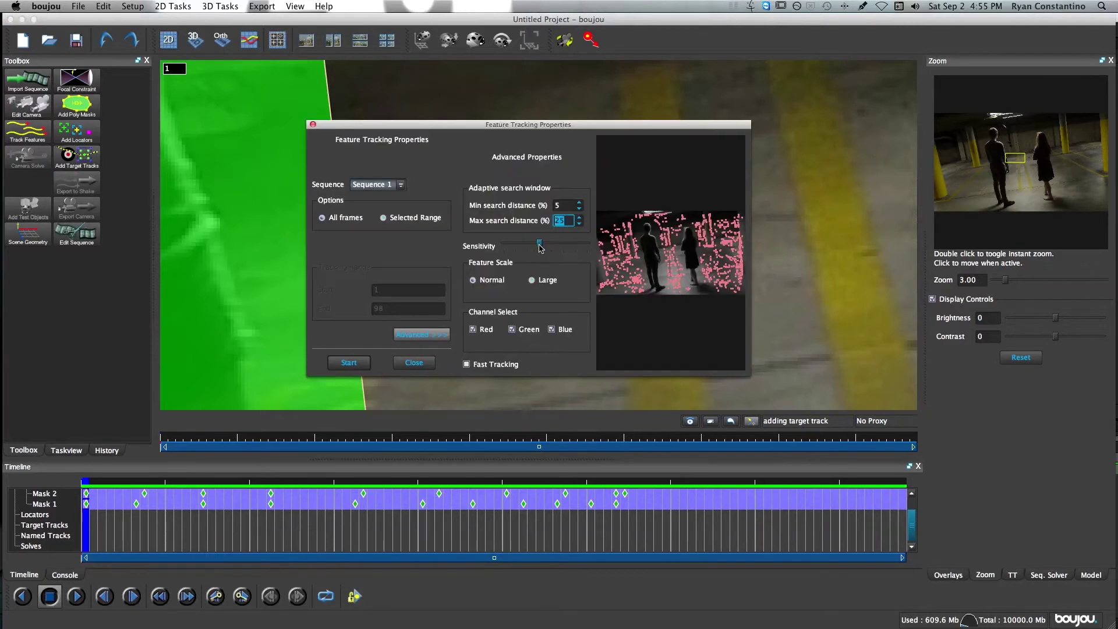
Try the maximum feature tracking sensitivity and settle it slightly above the midpoint.
drag(540, 245, 576, 247)
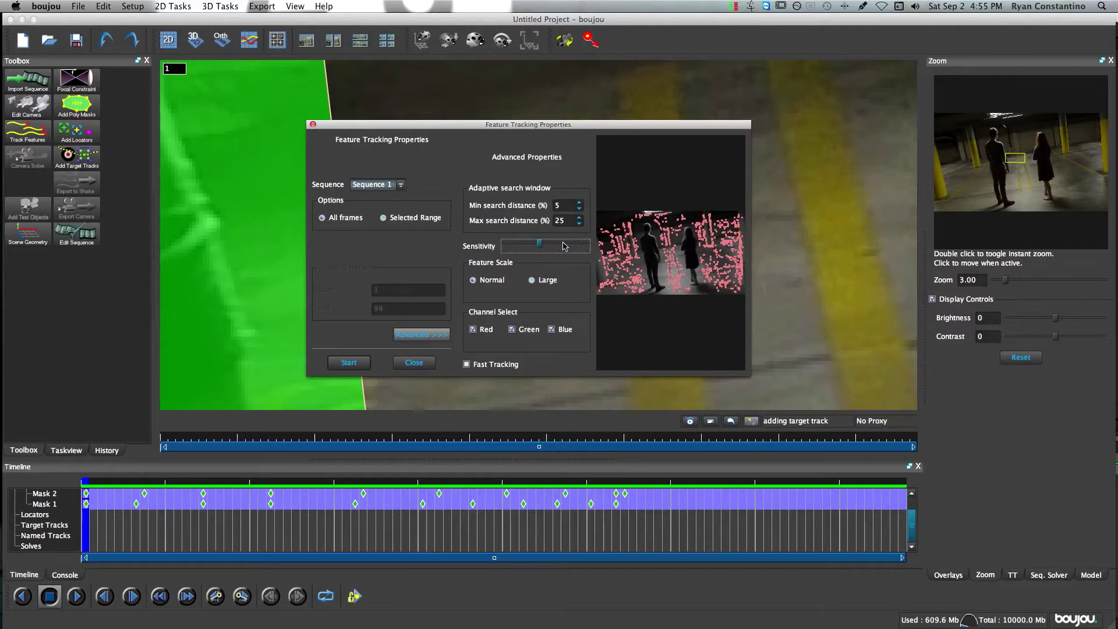
drag(575, 246, 586, 247)
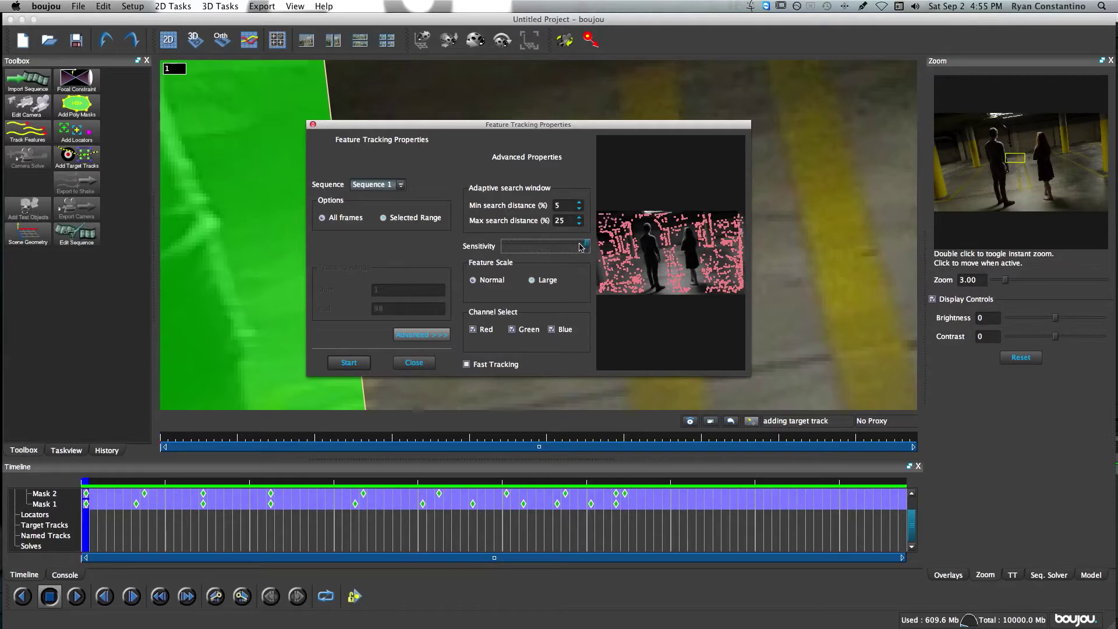
click(551, 248)
drag(554, 248, 553, 249)
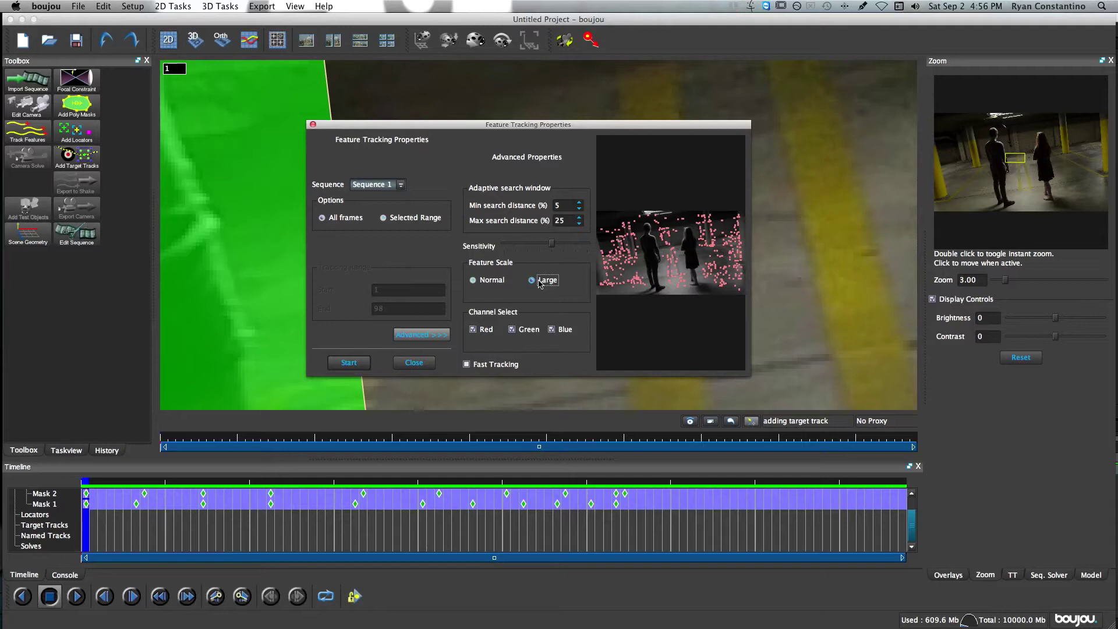
Compare feature detection with different red, green and blue channel combinations, and start tracking on all frames.
click(473, 330)
click(512, 330)
click(552, 329)
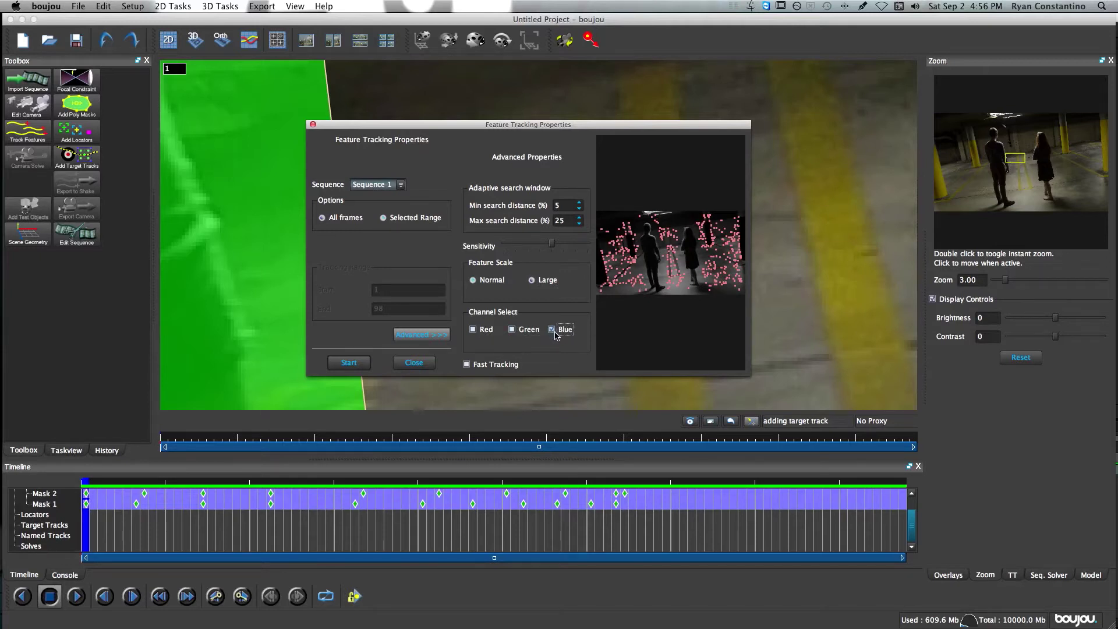
click(551, 329)
click(512, 329)
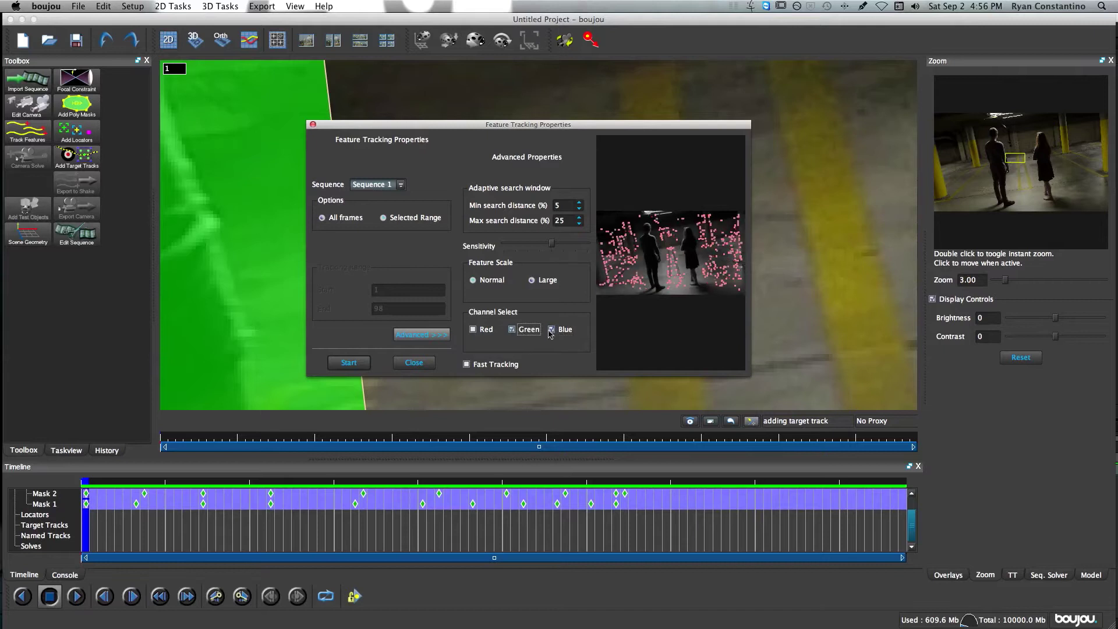
click(484, 331)
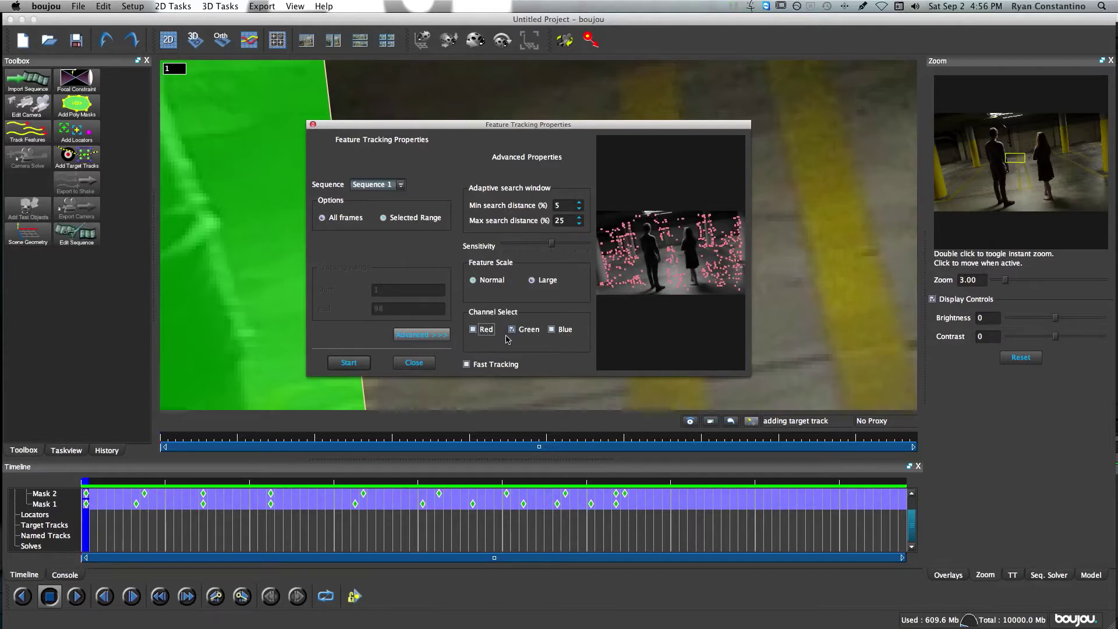
click(552, 330)
click(352, 364)
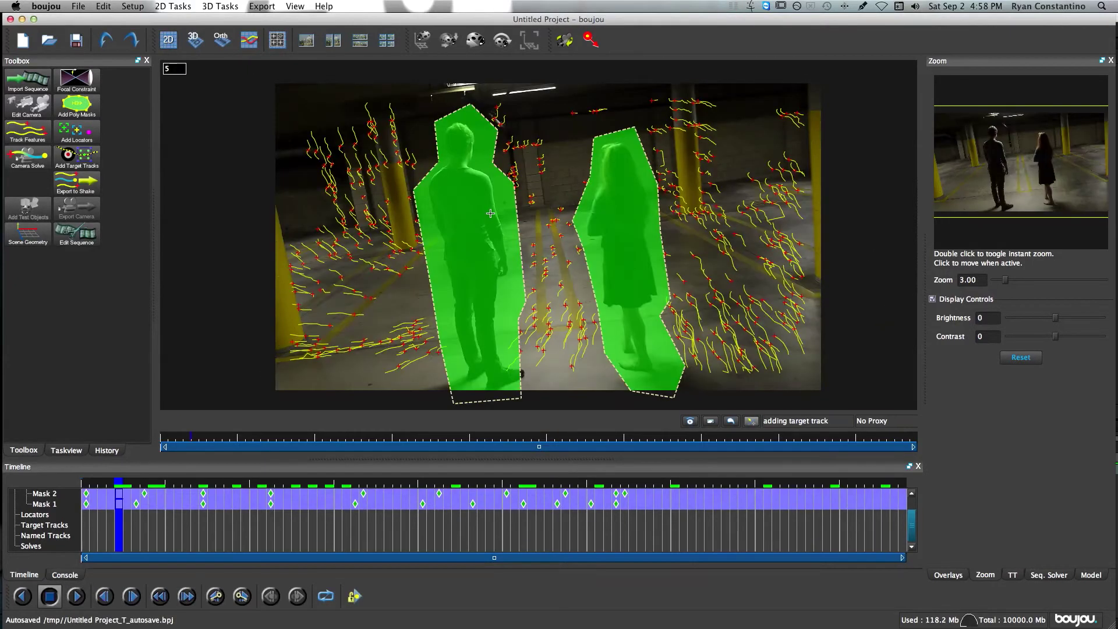
Start an advanced camera solve on all frames of Sequence 1 with existing solves deleted.
right_click(29, 159)
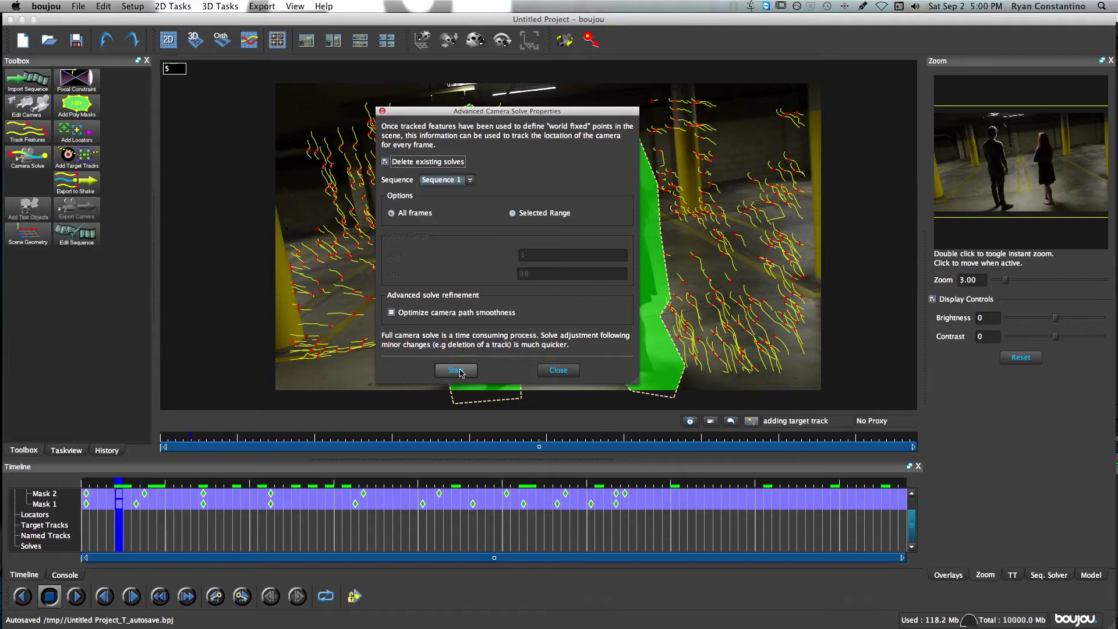
click(460, 374)
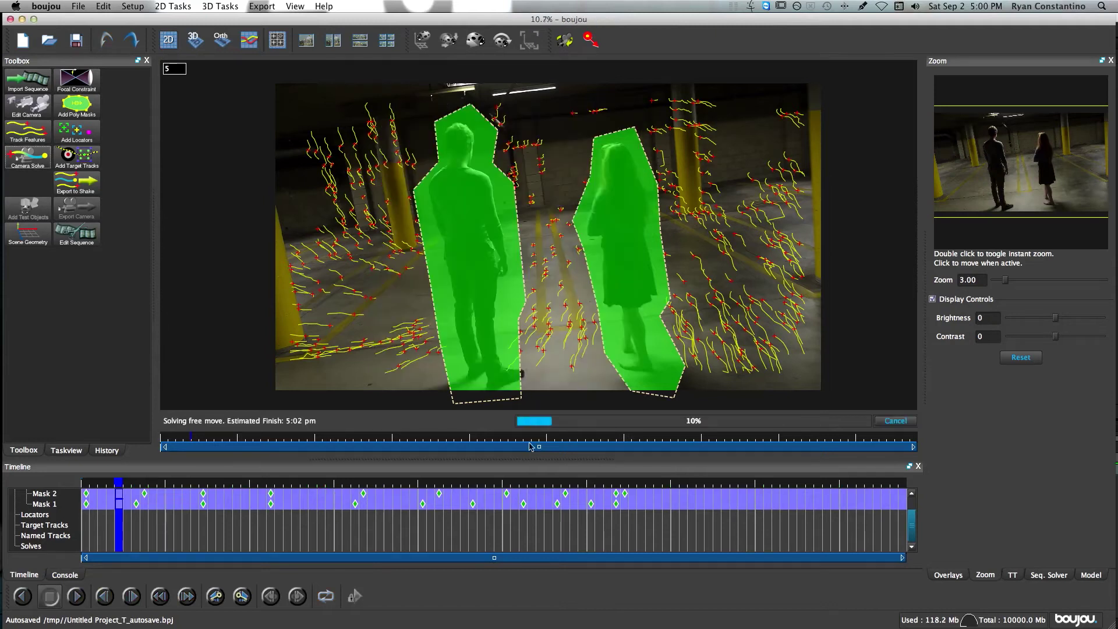
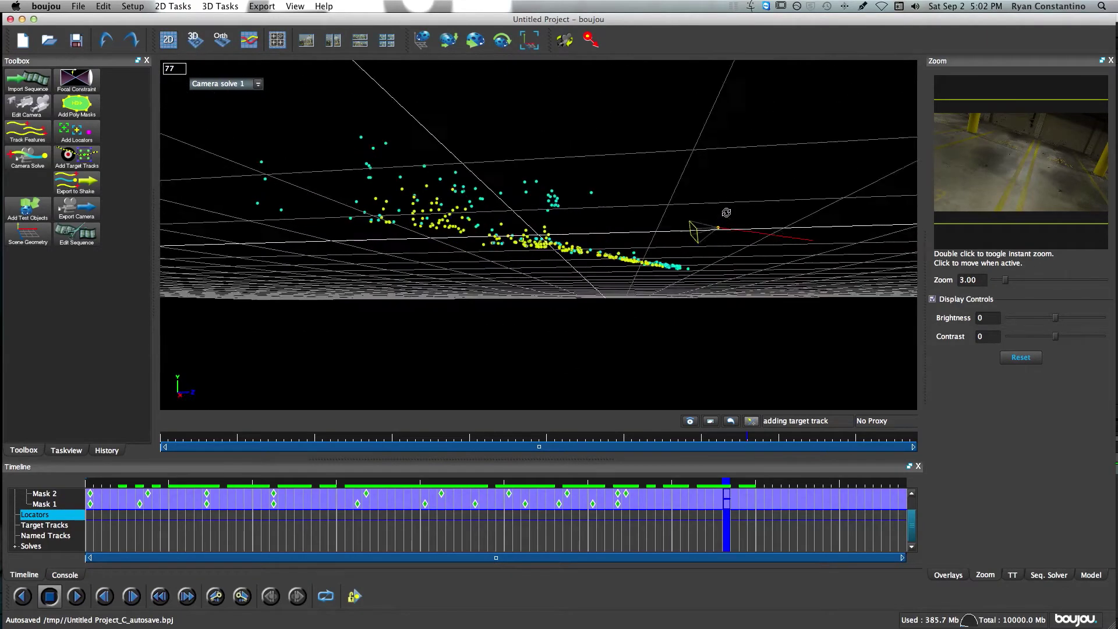
Go to frame 70 and look over the Scene Geometry options without adding any geometric feature.
click(655, 504)
drag(657, 511, 668, 506)
click(28, 234)
drag(161, 91, 543, 265)
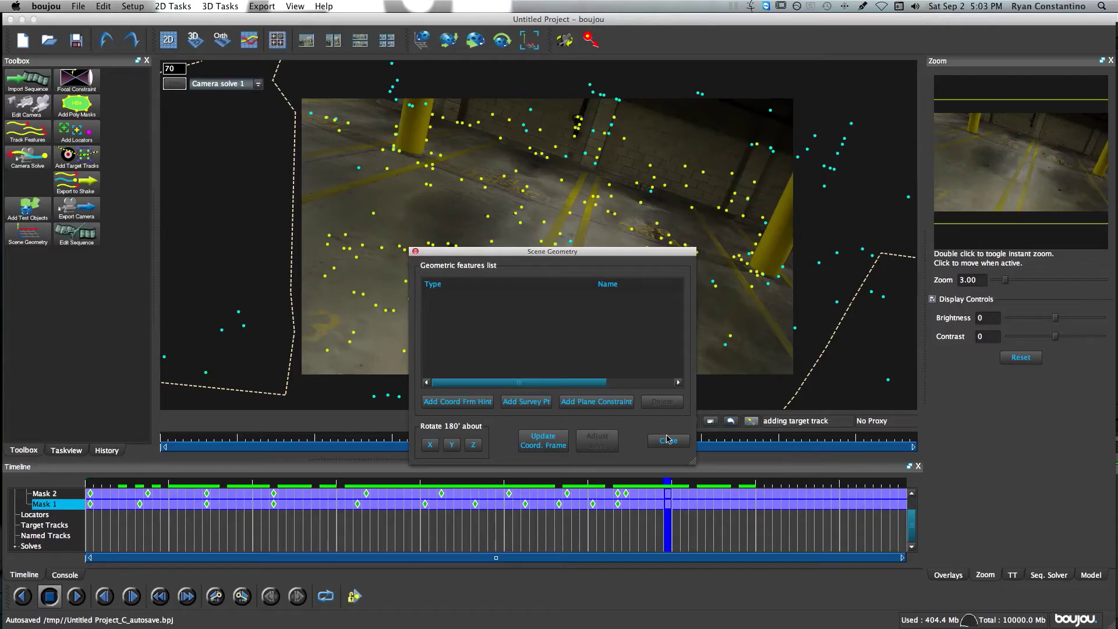
click(668, 441)
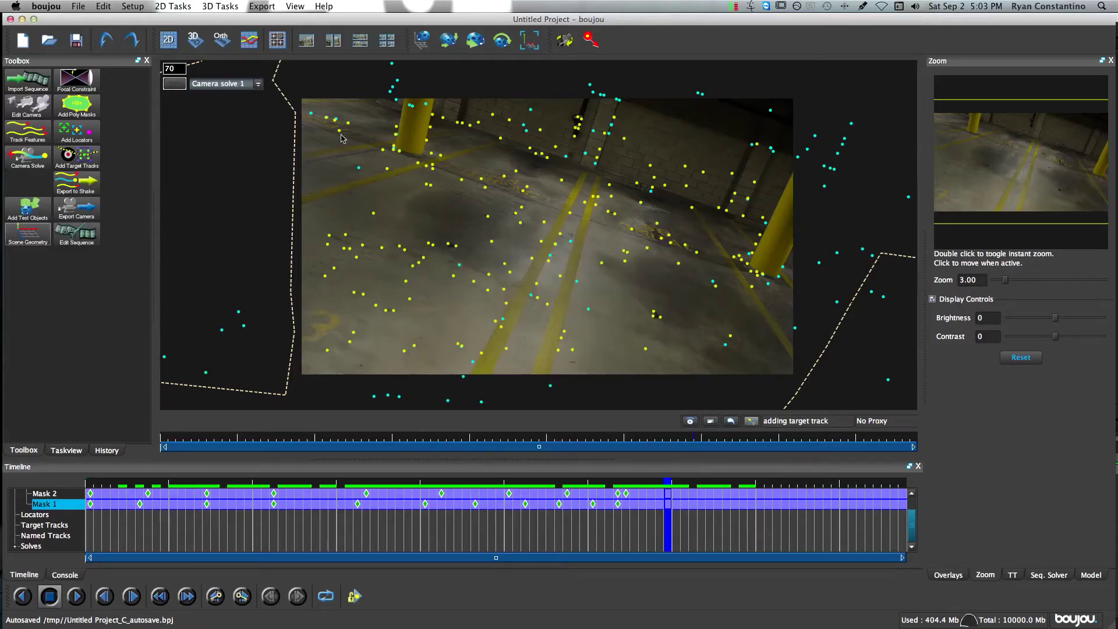
Inspect the solved camera and point cloud against the ground grid in 3D from several angles.
click(194, 39)
alt+drag(531, 274, 523, 193)
click(505, 43)
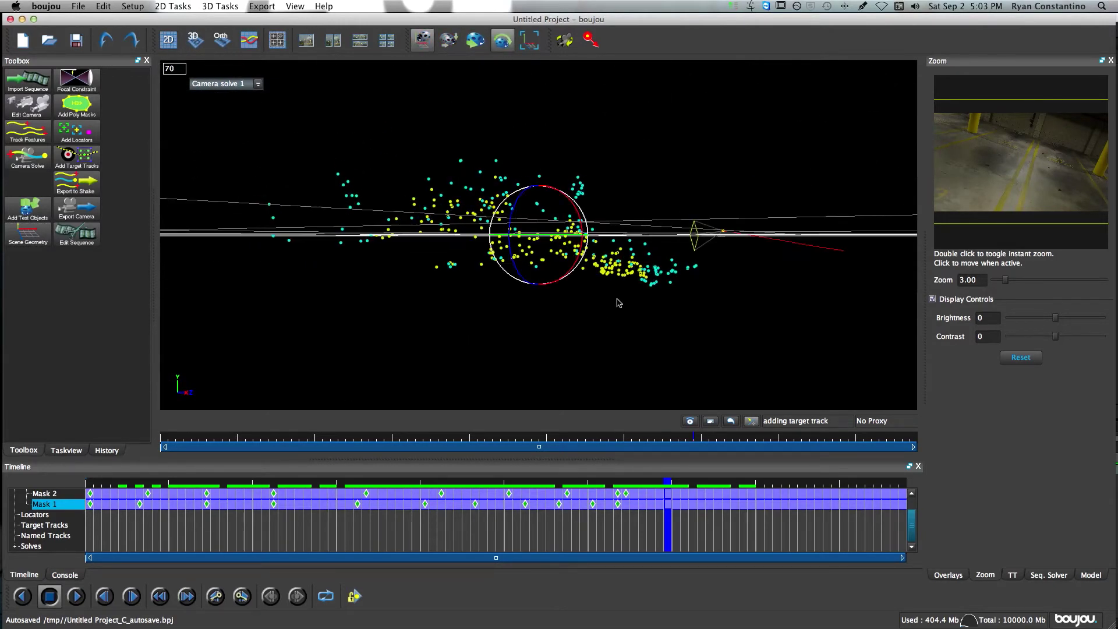
drag(579, 260, 604, 299)
drag(560, 255, 535, 245)
drag(534, 194, 468, 247)
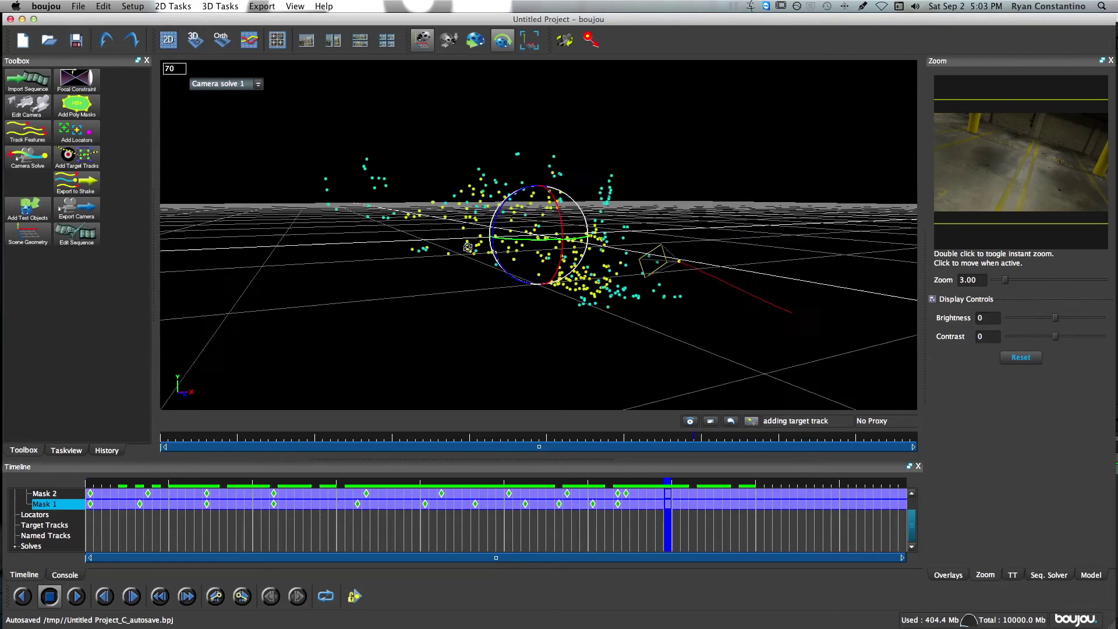
Add an Origin coordinate frame hint connected to a floor track by the central yellow line, and show the Ground Plane overlay.
click(28, 235)
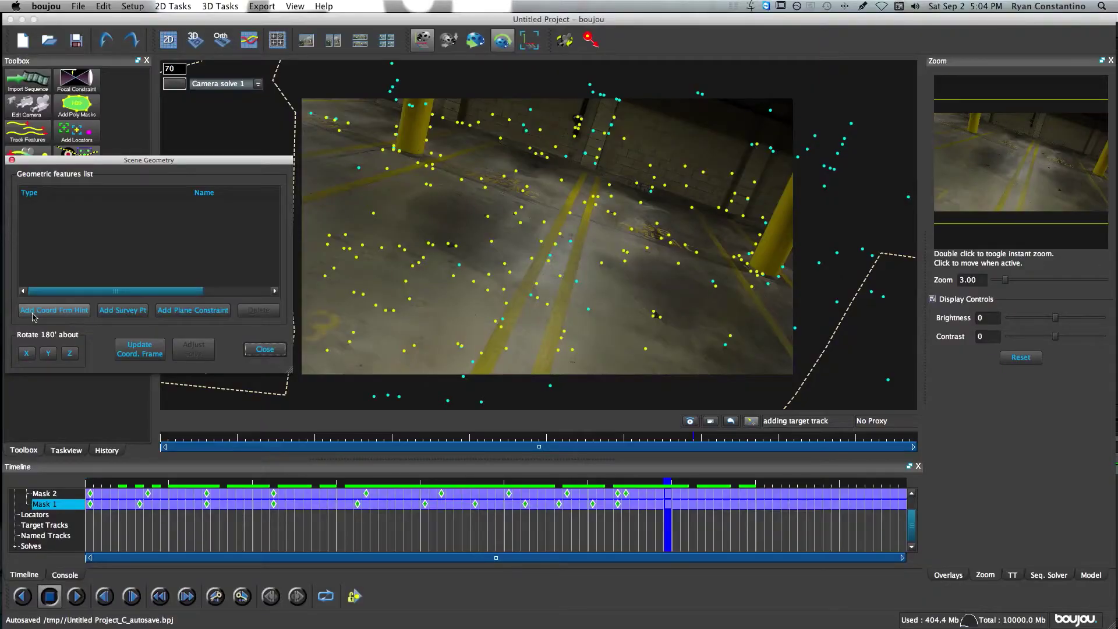
click(37, 312)
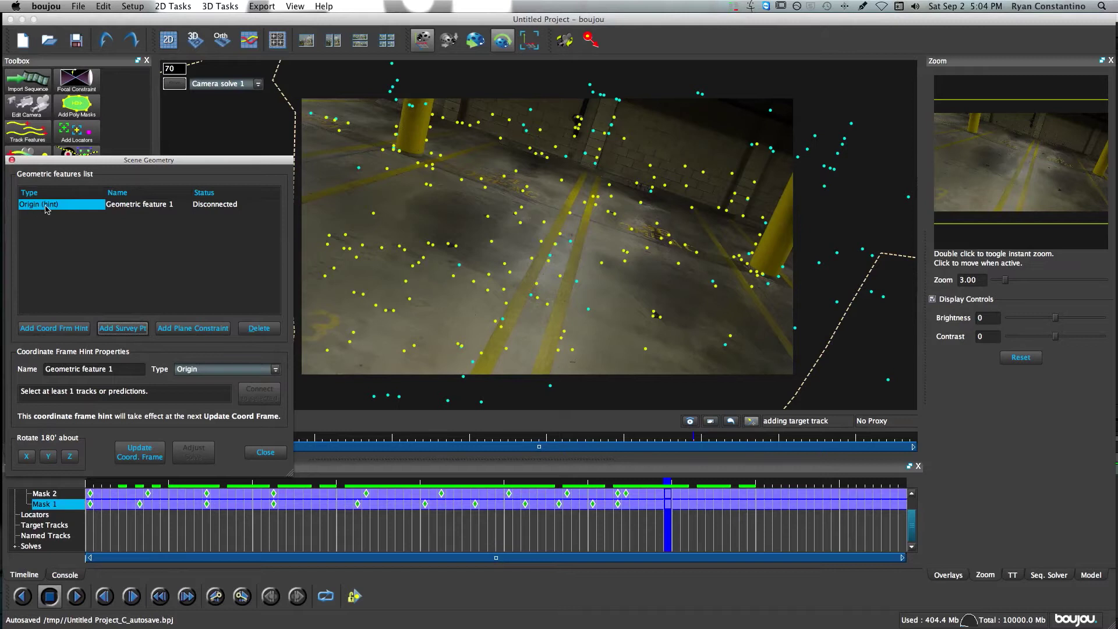
click(540, 265)
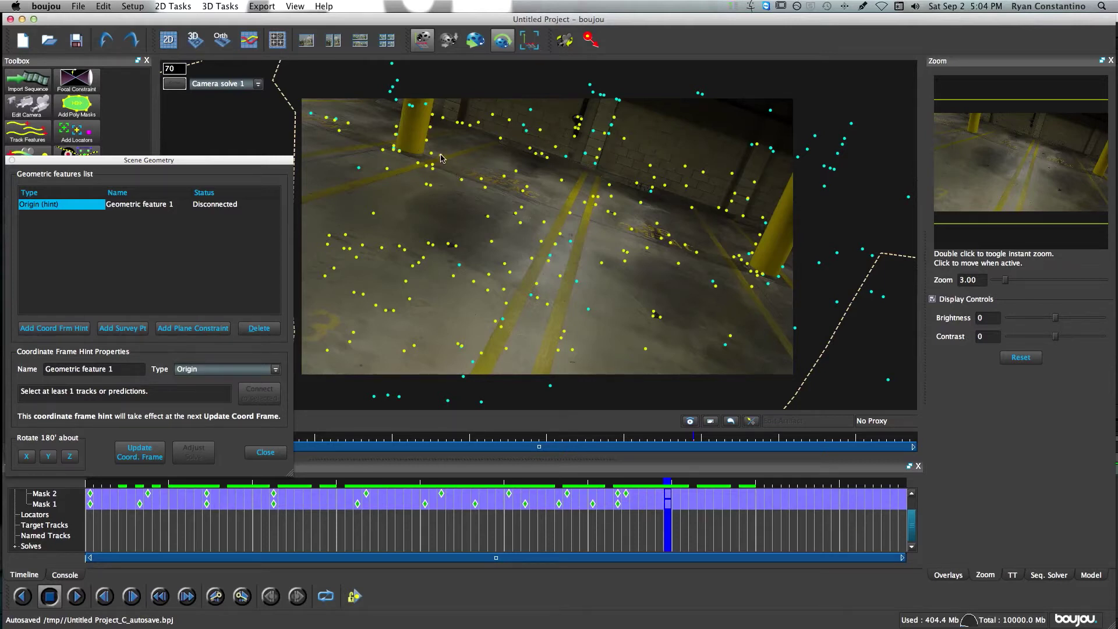
click(571, 241)
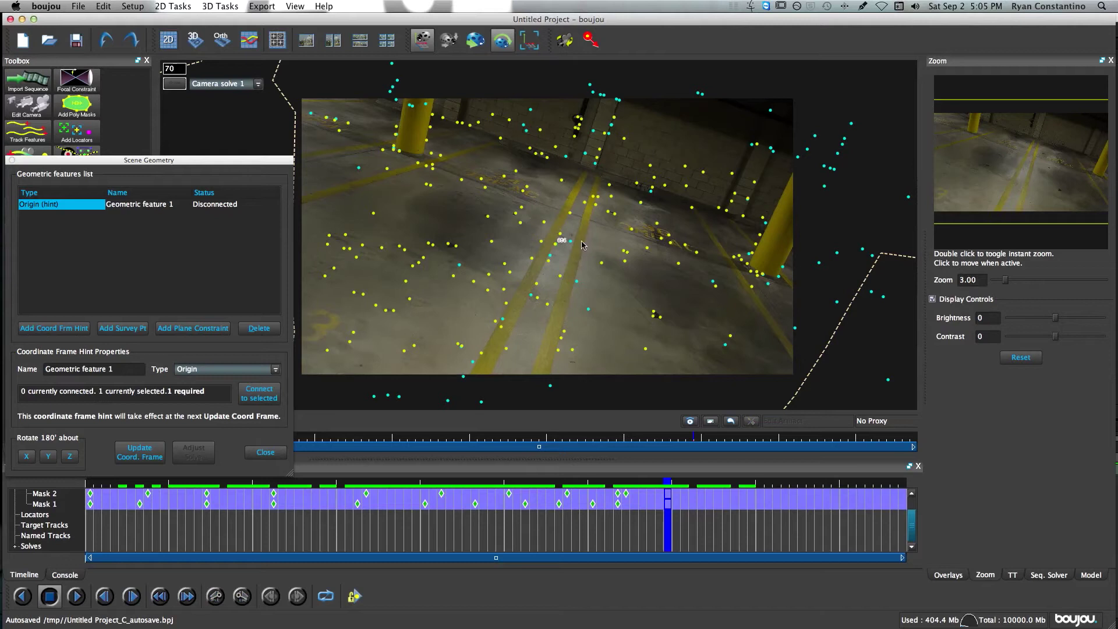
click(261, 394)
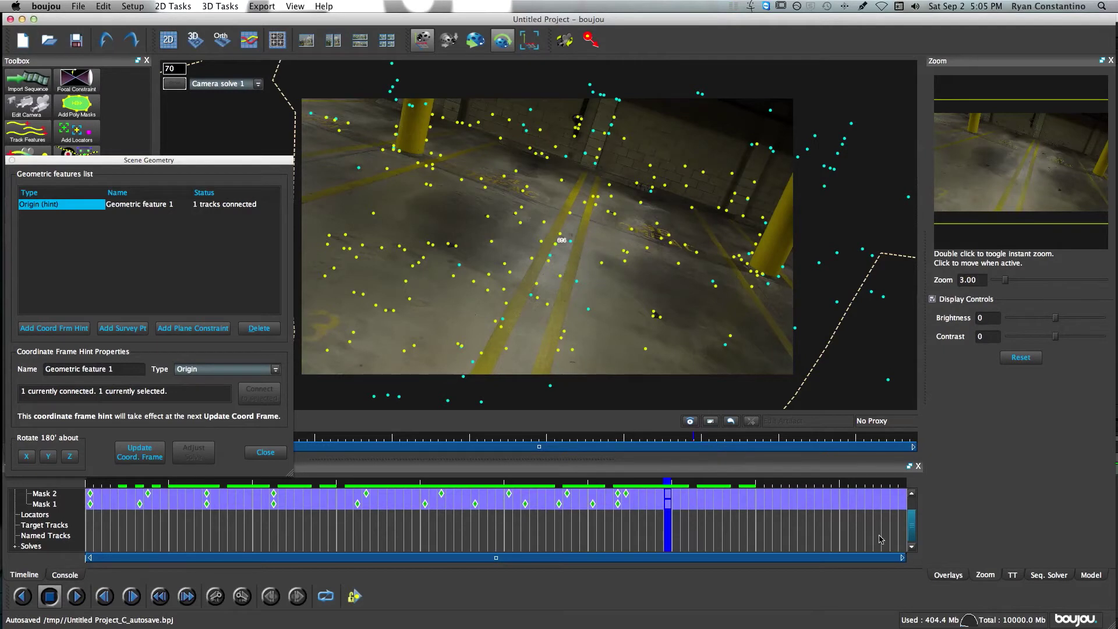
click(953, 576)
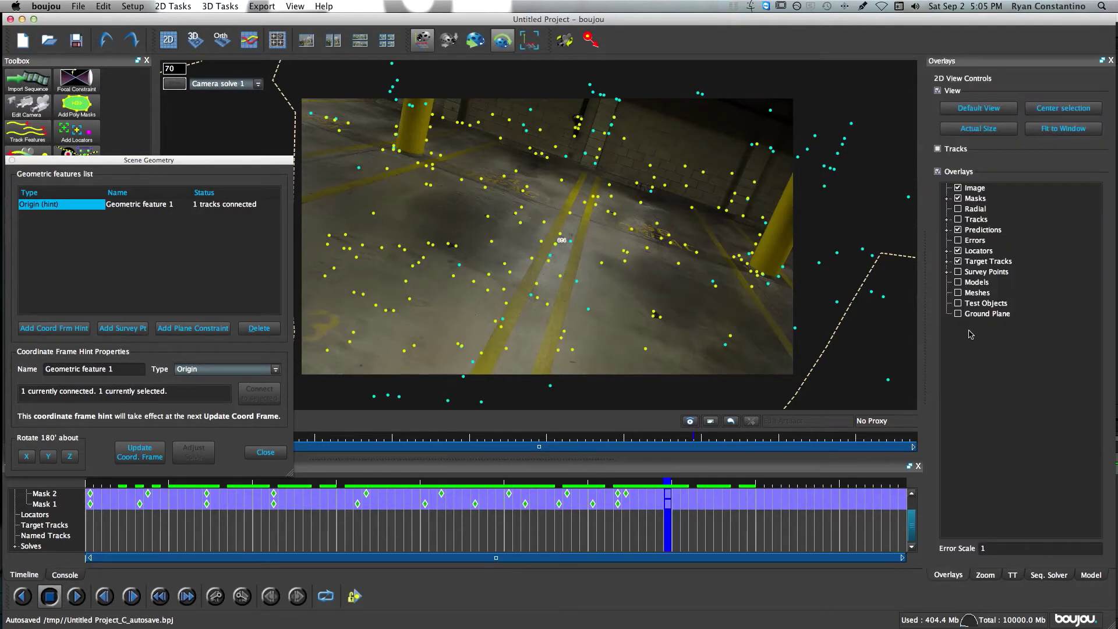
click(958, 314)
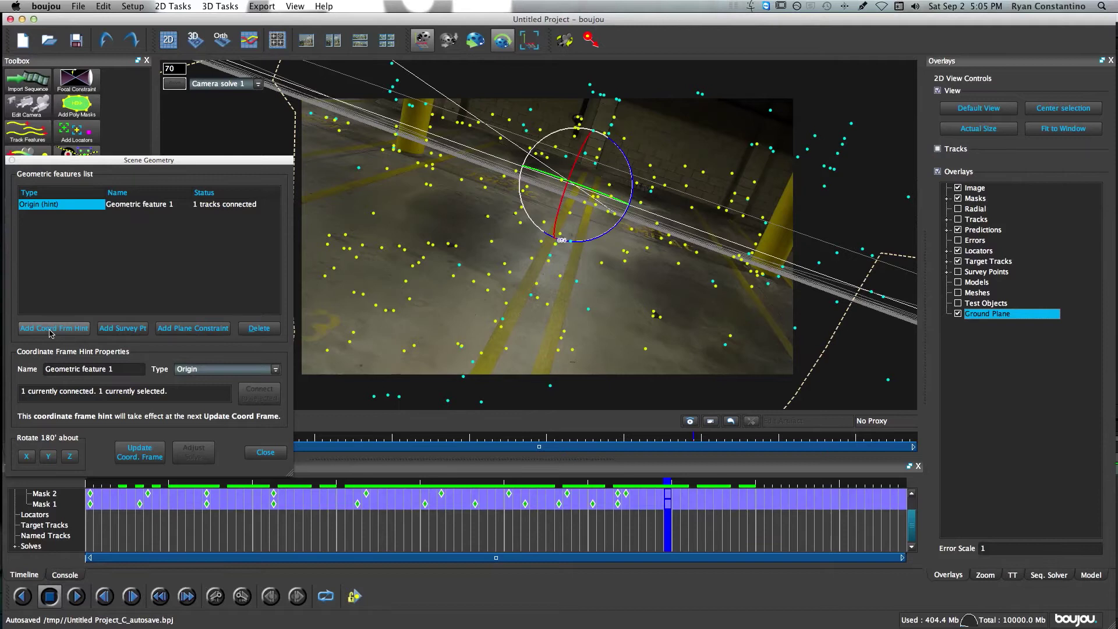
Add a Line parallel to x-axis hint and connect it to two tracks at the bases of the two yellow pillars.
click(52, 329)
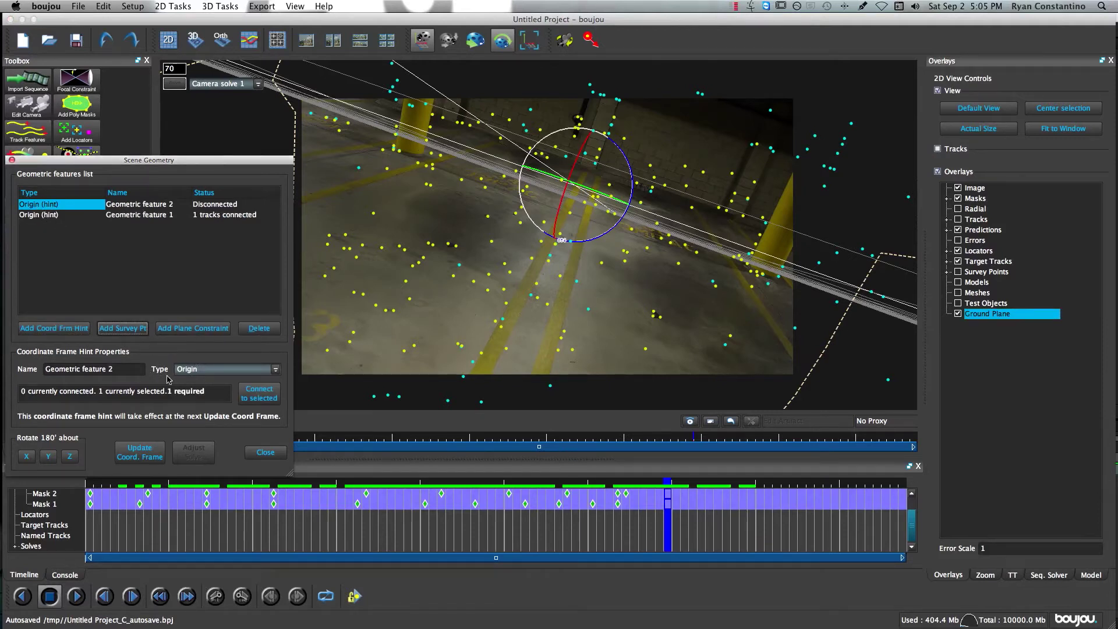
click(275, 370)
scroll(277, 413, down, 1)
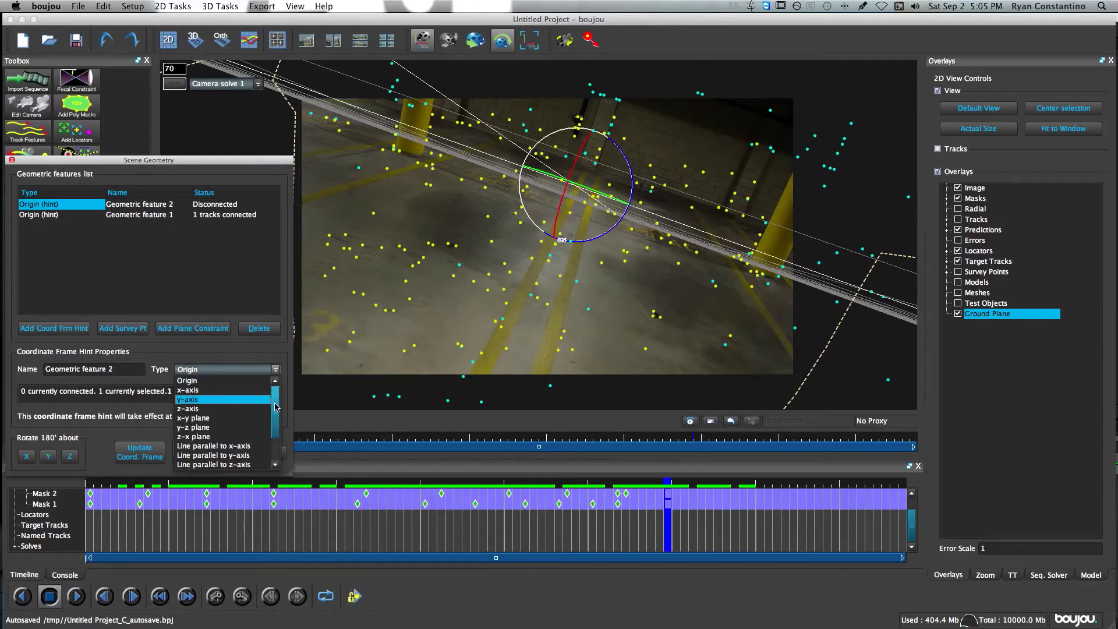
scroll(272, 441, down, 3)
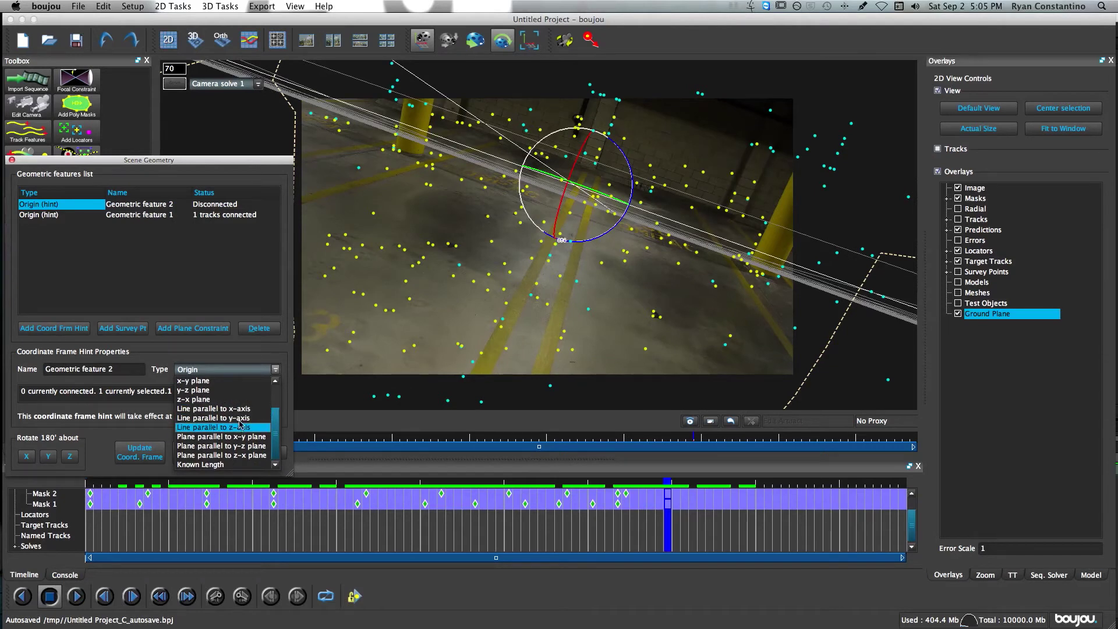
click(215, 408)
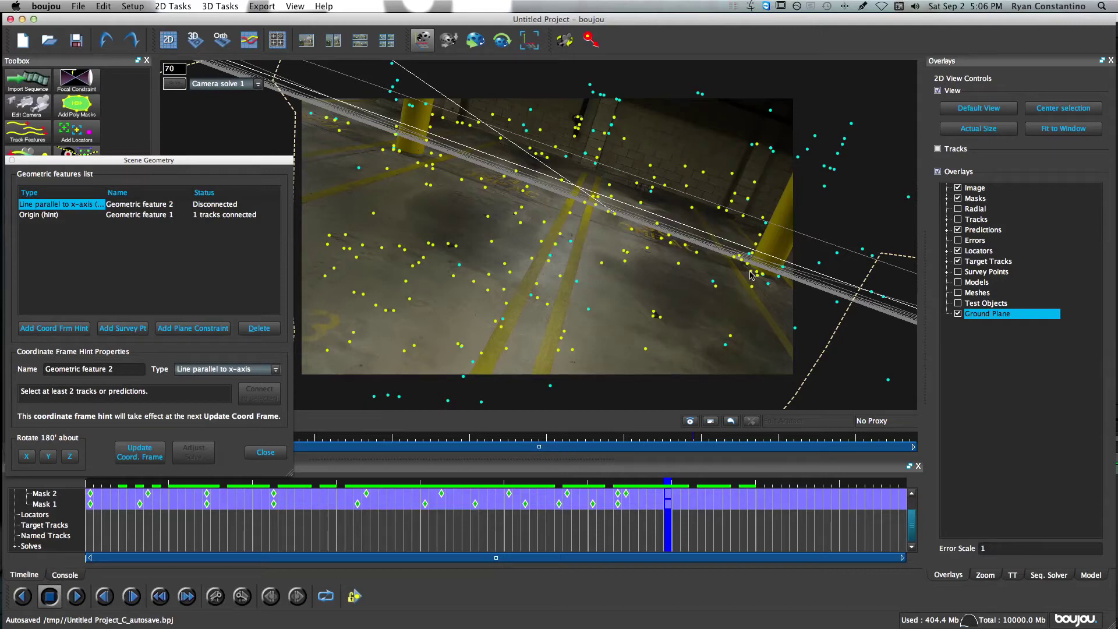
scroll(752, 275, up, 5)
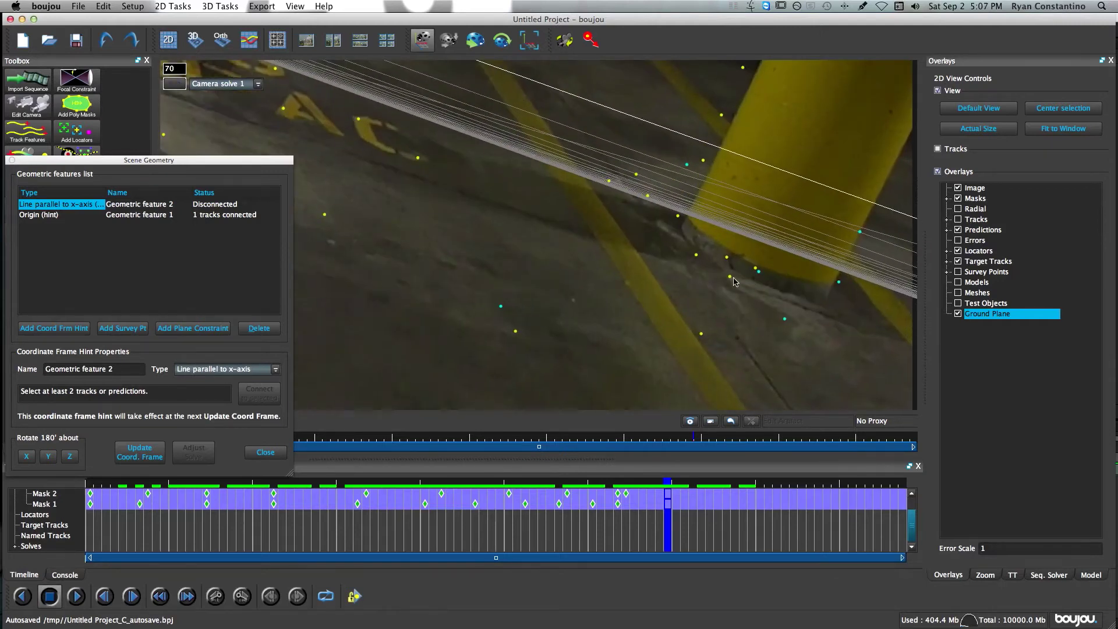
click(727, 258)
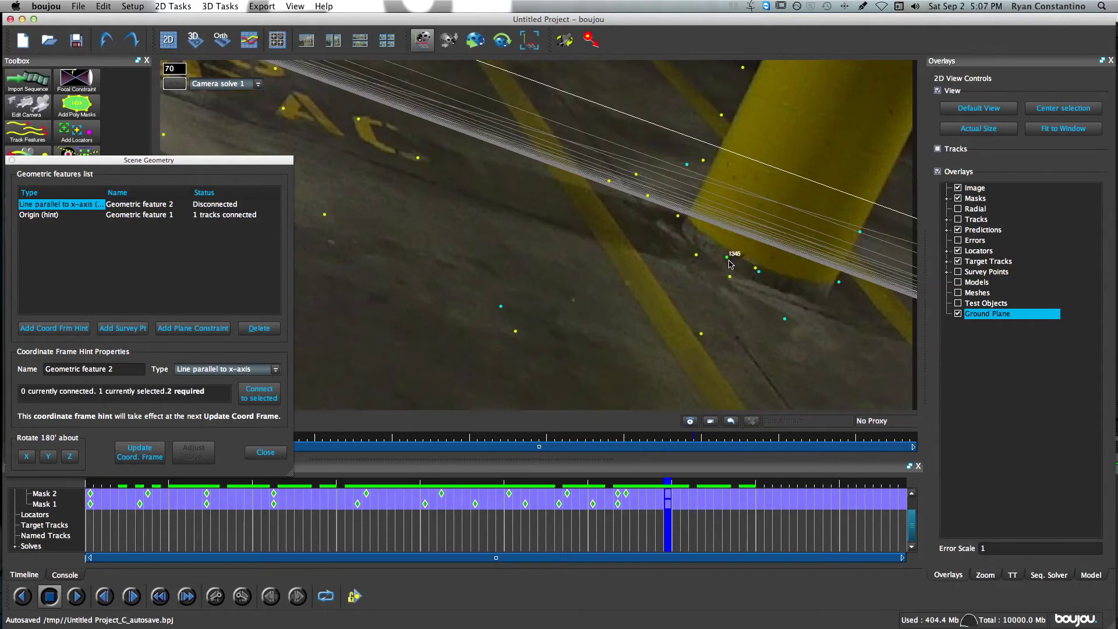
scroll(724, 235, down, 5)
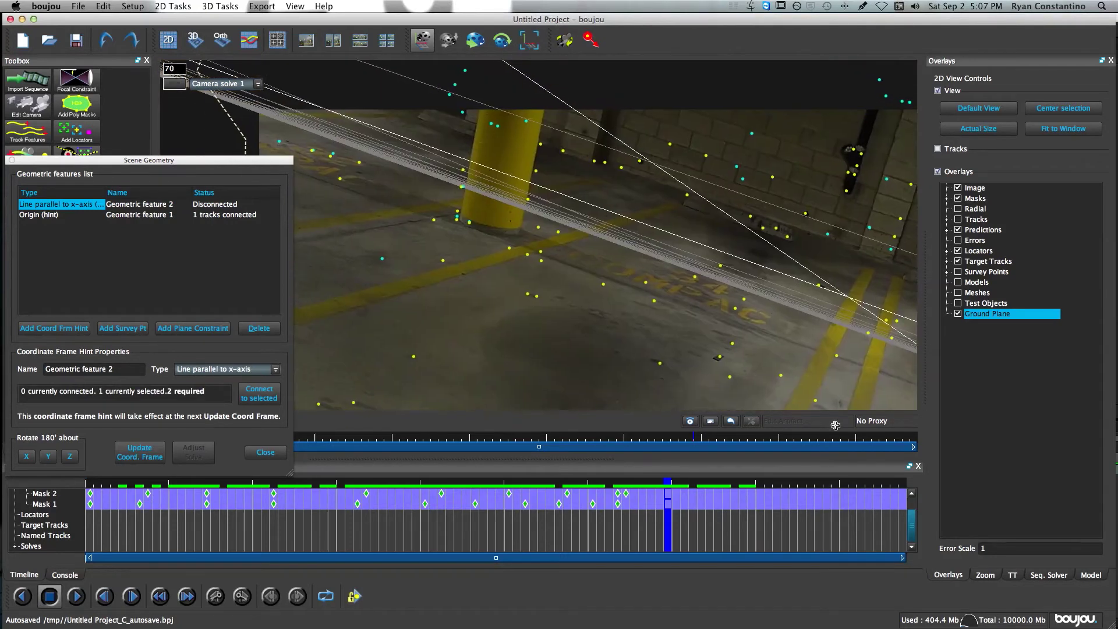
shift+click(470, 222)
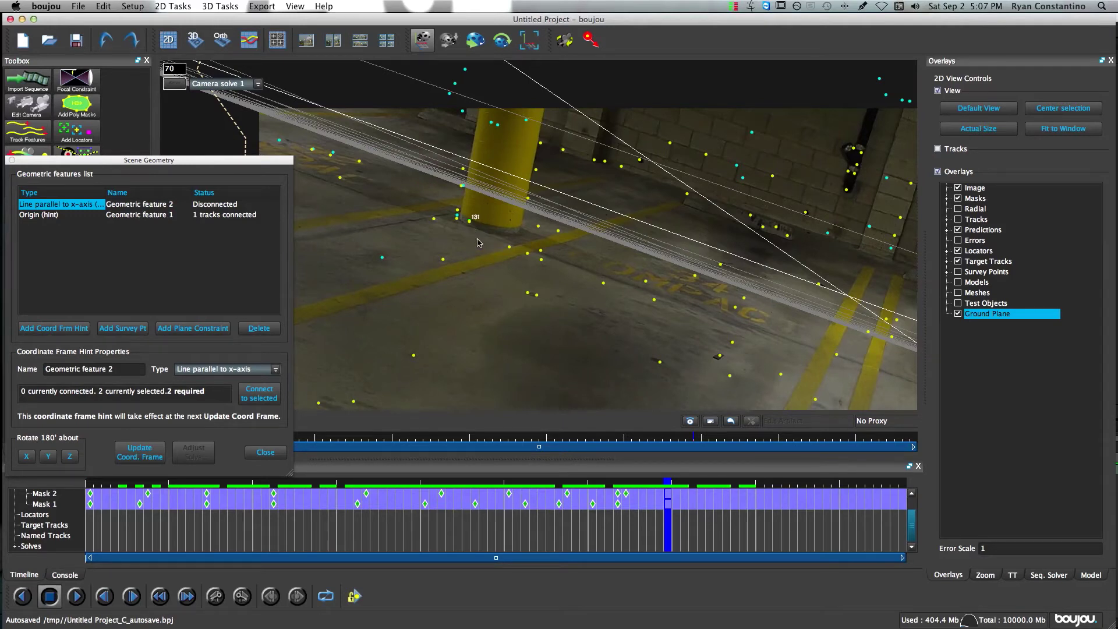
click(265, 397)
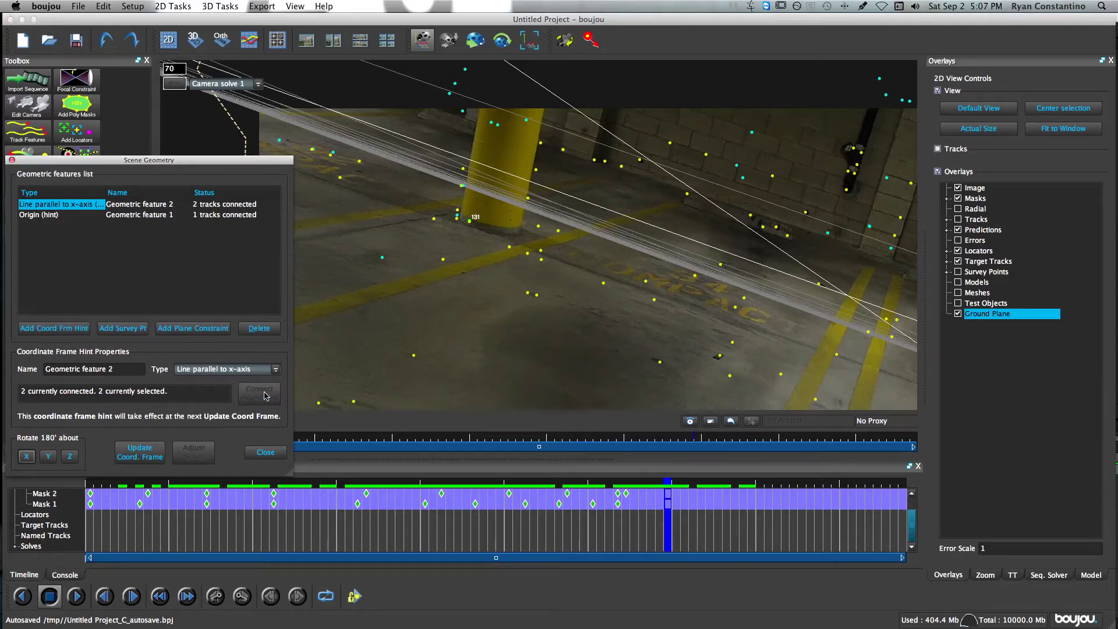
Add a Line parallel to y-axis hint and connect it to two tracks up the edge of the block column on the back wall.
click(37, 328)
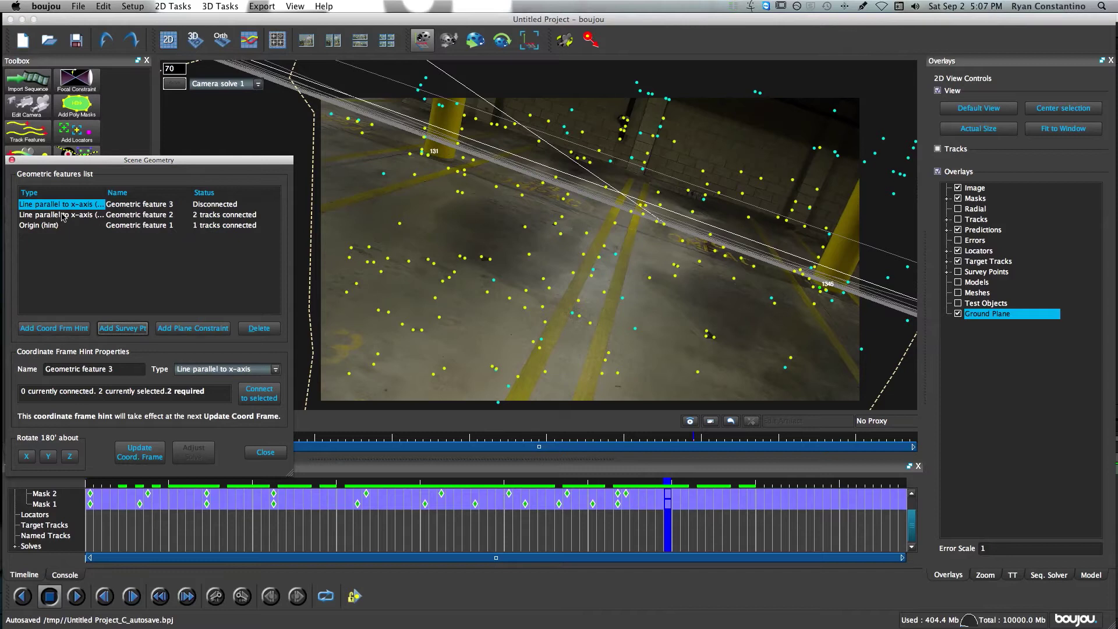
click(274, 370)
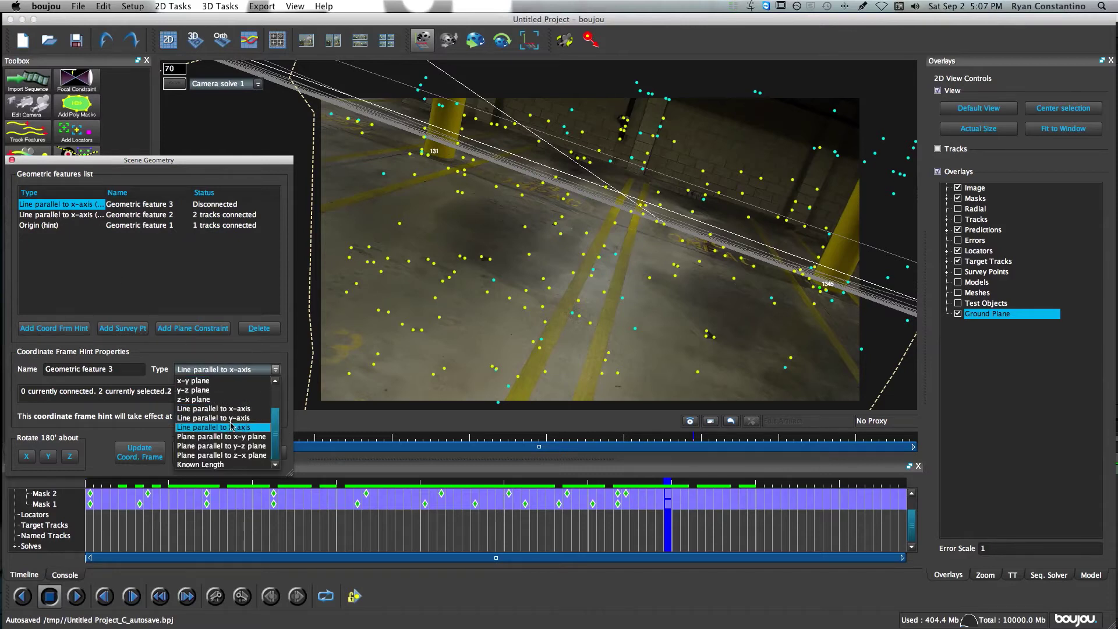
click(213, 418)
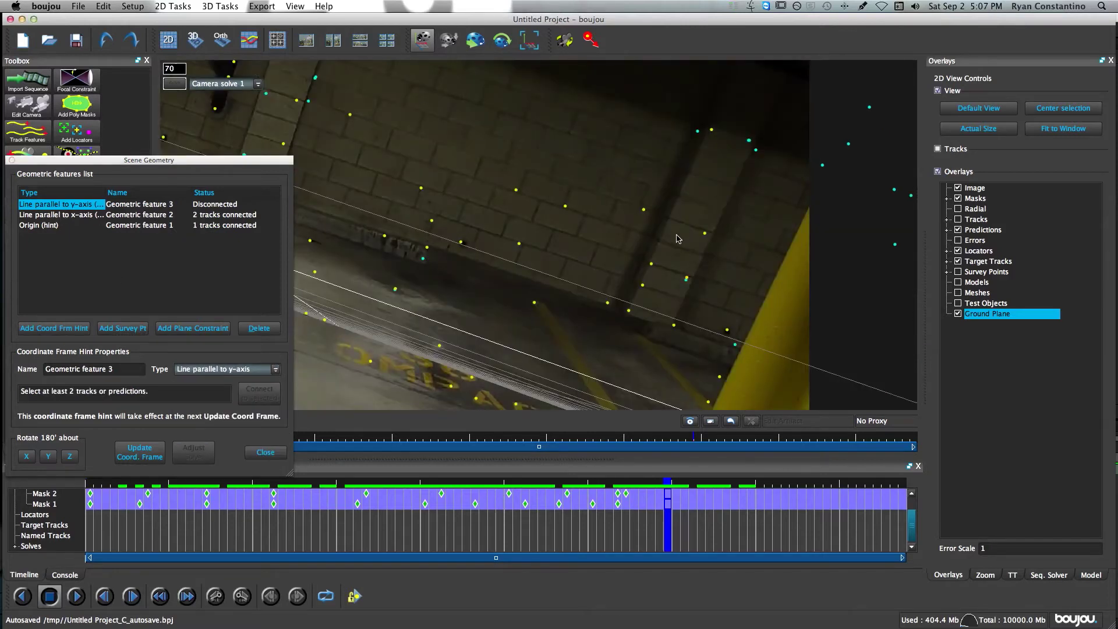
scroll(515, 189, down, 3)
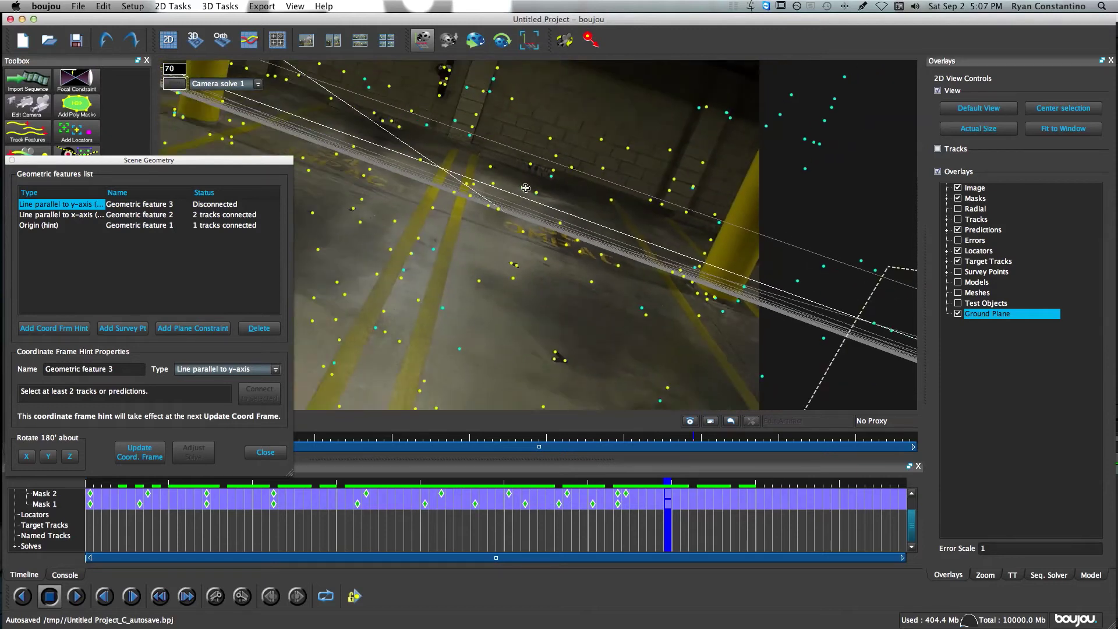
scroll(668, 169, up, 6)
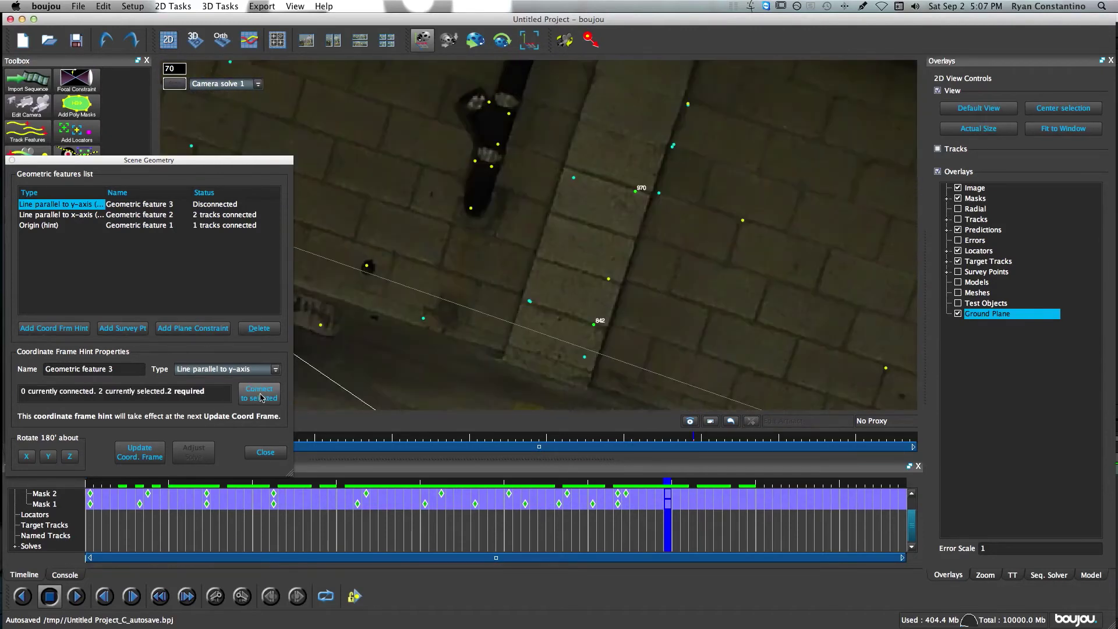
click(261, 394)
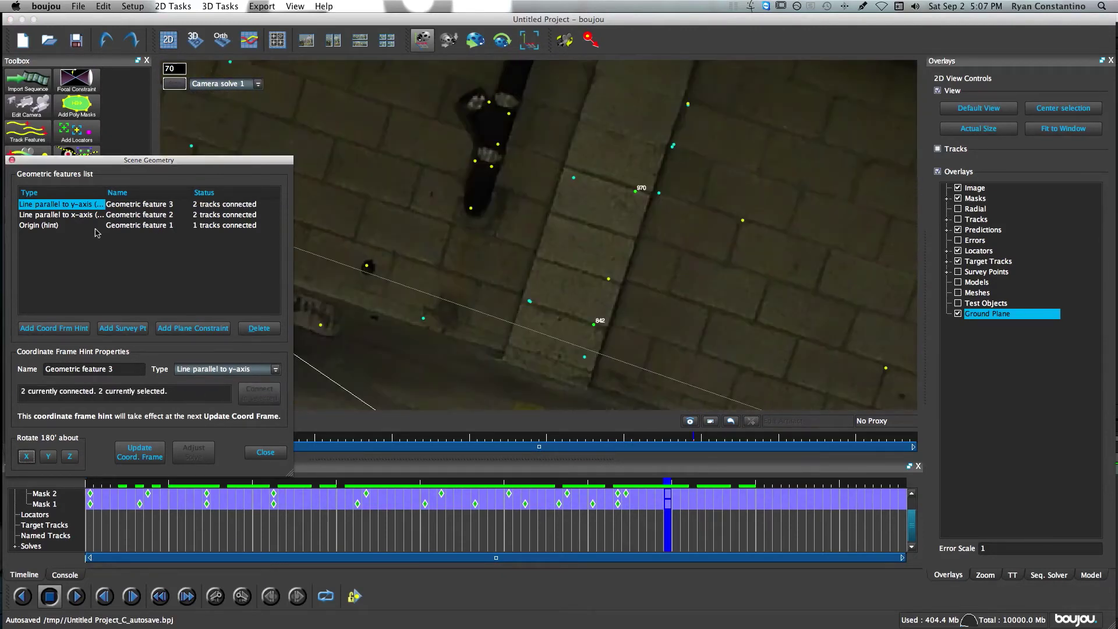
Add a Line parallel to z-axis hint and connect it to two tracks along the central yellow floor line.
click(54, 328)
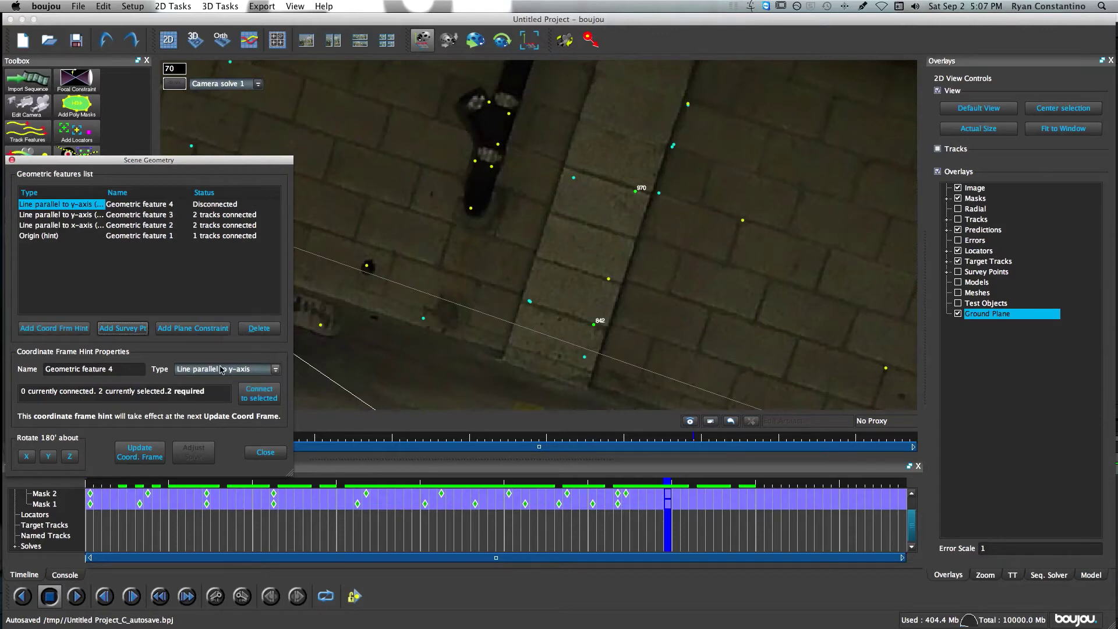
click(275, 370)
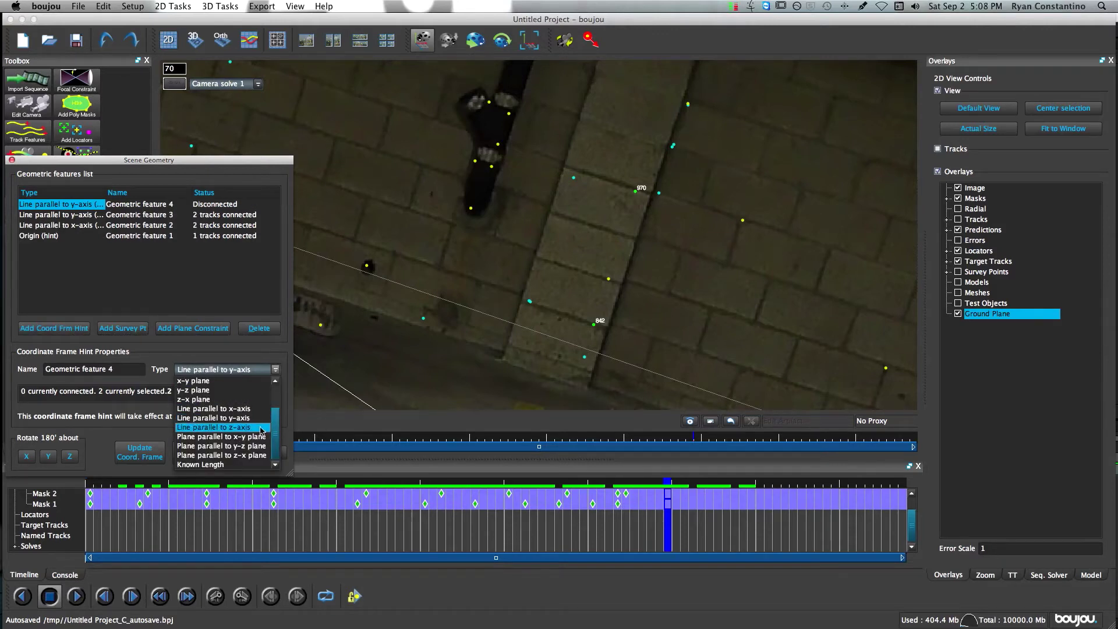
click(261, 431)
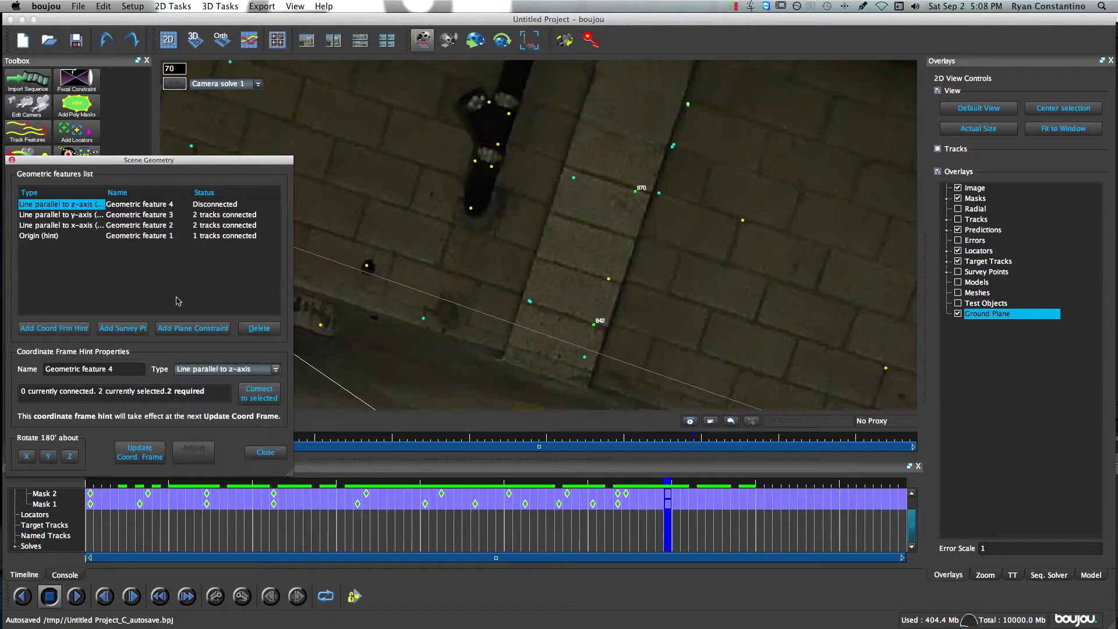
click(260, 393)
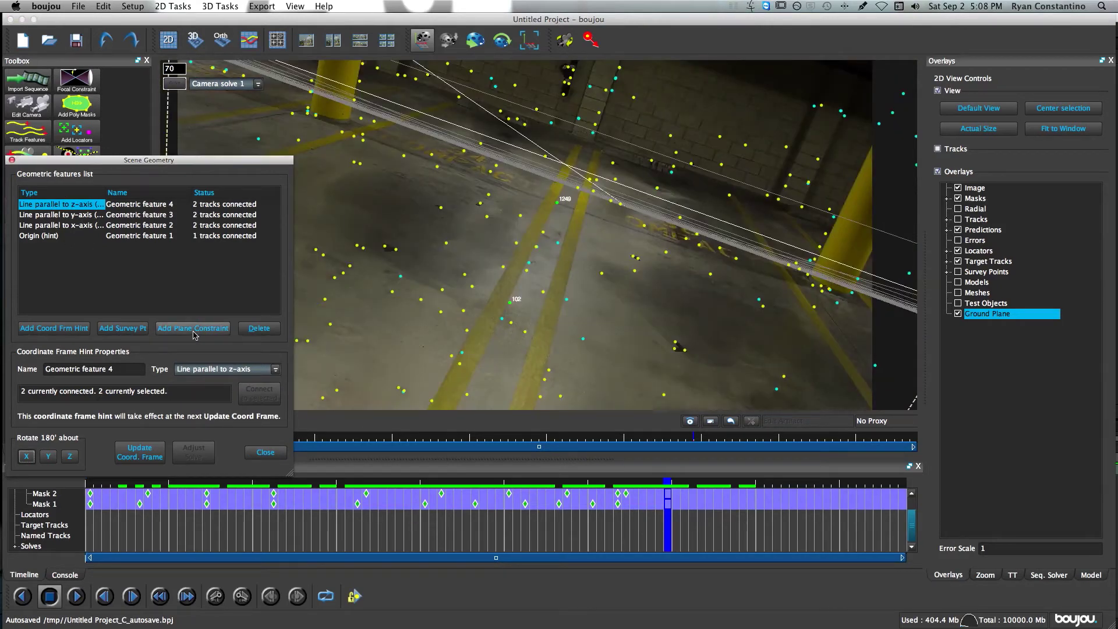
Update the coordinate frame from the hints and scrub through the shot to check the ground plane alignment.
click(140, 452)
drag(400, 494, 487, 491)
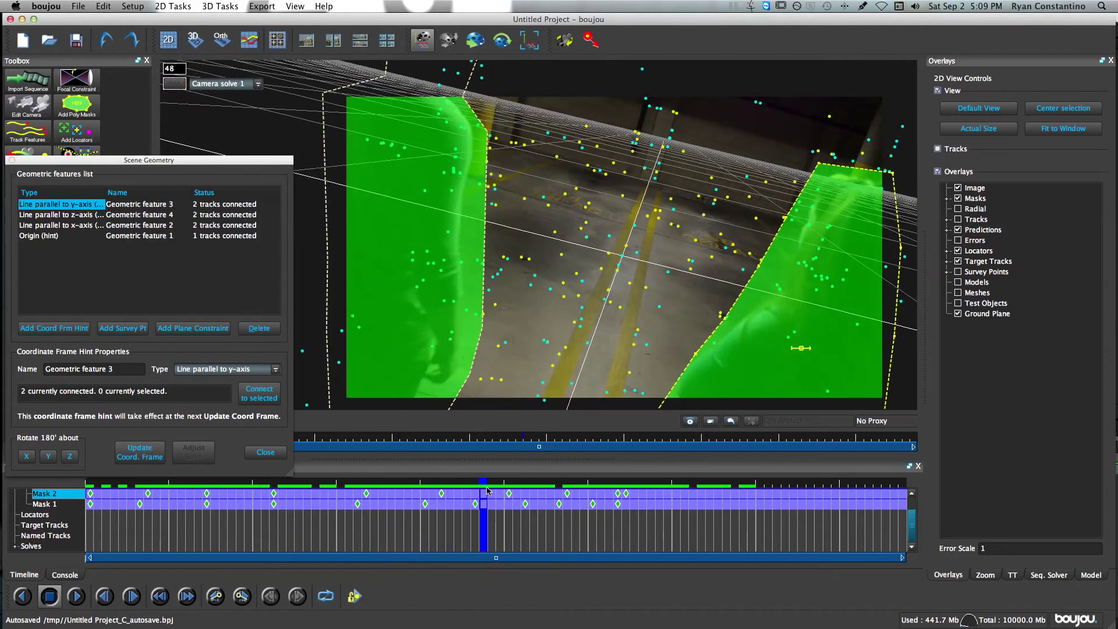
click(138, 459)
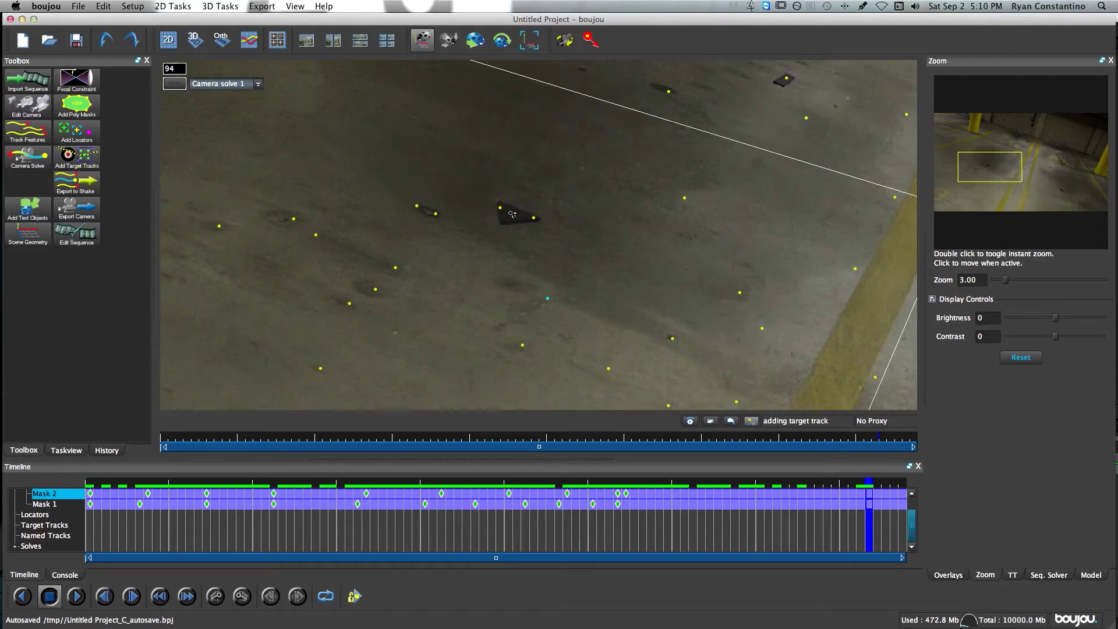
Add a target track on the dark triangular floor mark at frame 94, fit its pattern and search boxes around it, and open the Target Tracker settings.
scroll(547, 211, up, 2)
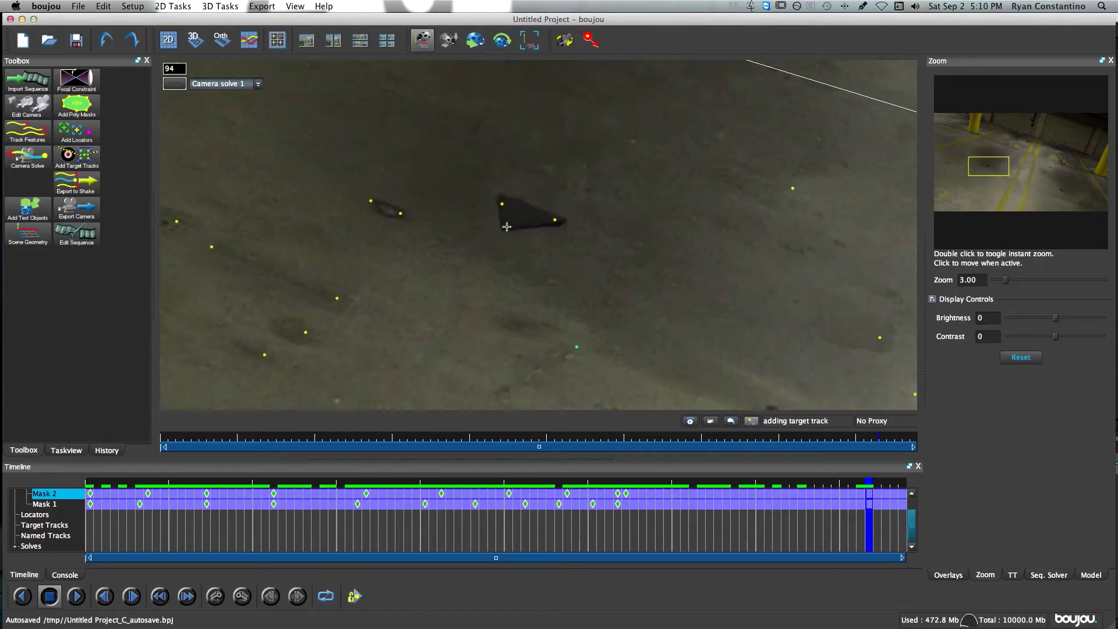
drag(523, 213, 616, 151)
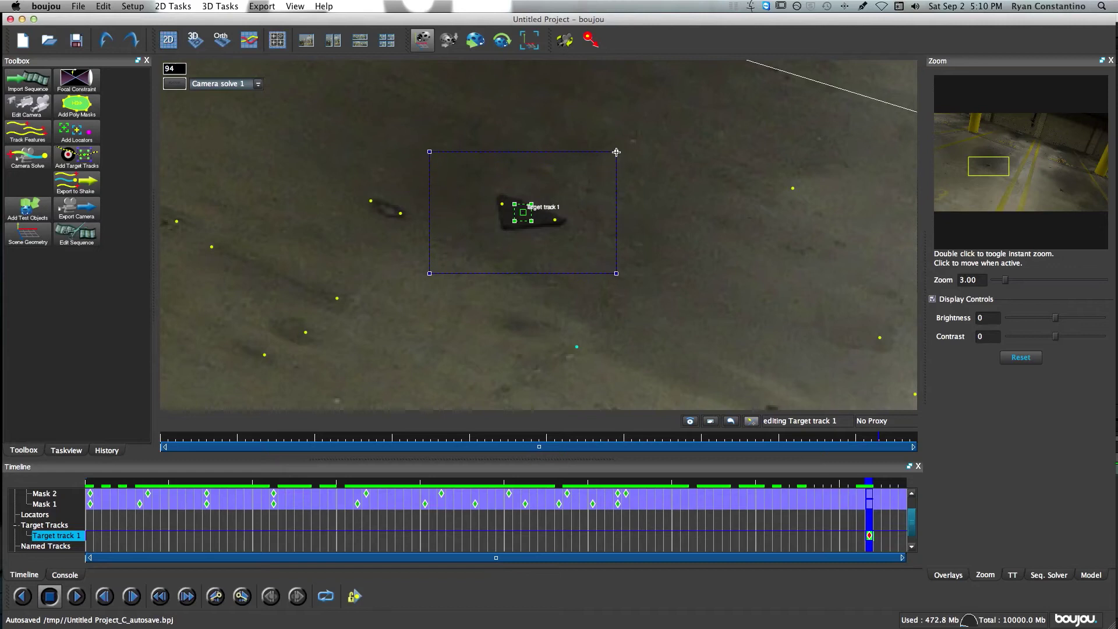
mouse_move(531, 203)
mouse_down()
mouse_move(565, 187)
mouse_move(528, 213)
mouse_up()
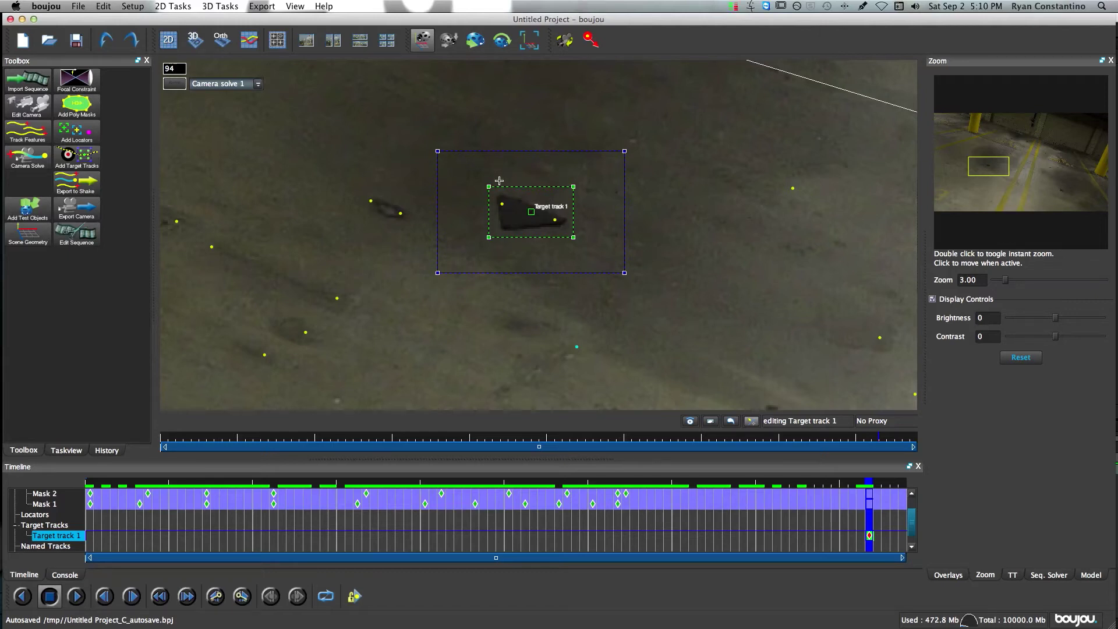
drag(533, 211, 566, 238)
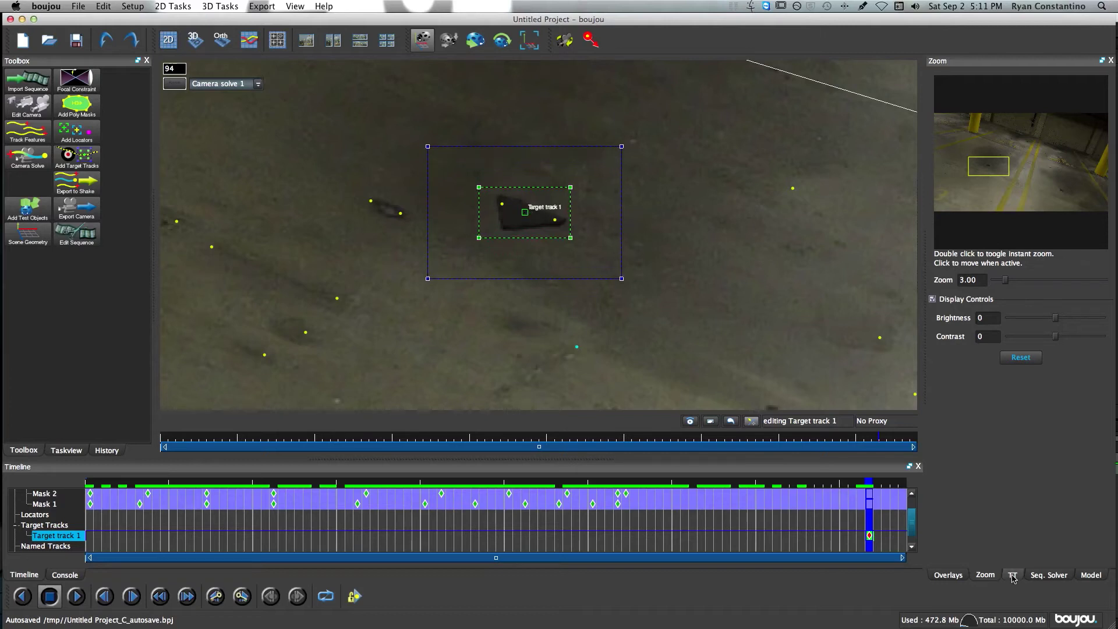
click(1013, 576)
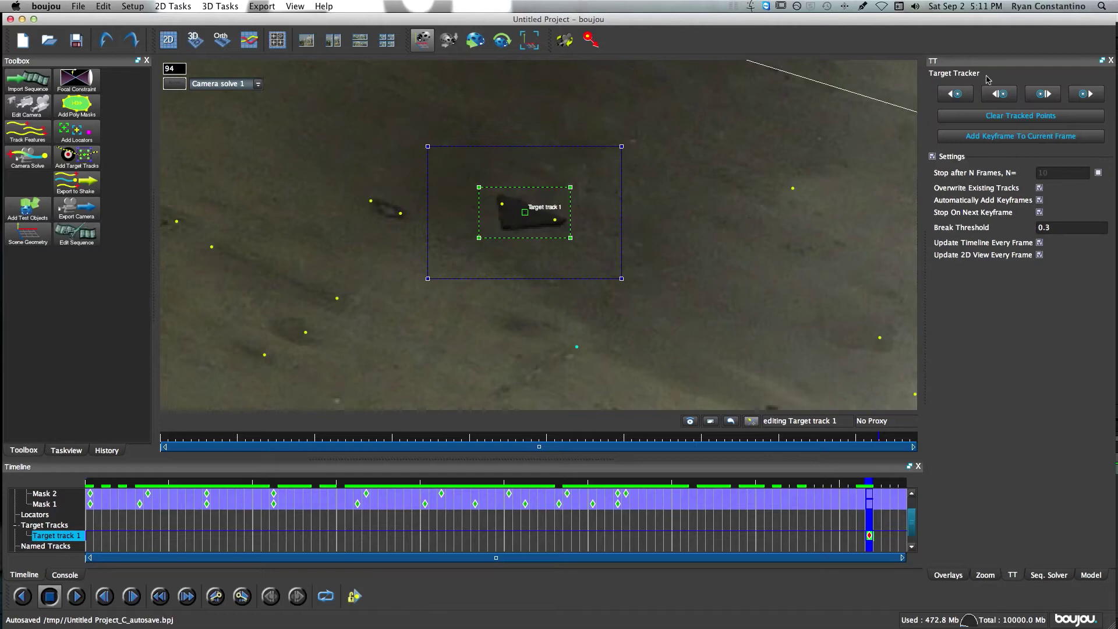
Track the triangular floor mark forward two frames, then backward, adding a keyframe at frame 57 before continuing the backward track.
click(1043, 94)
click(1050, 98)
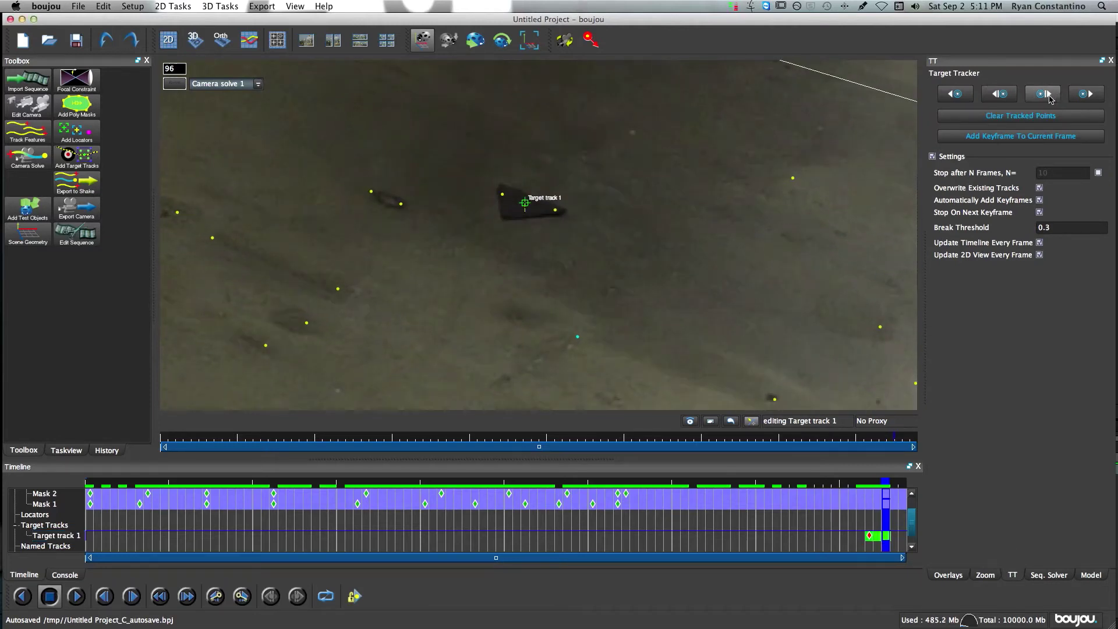
click(957, 94)
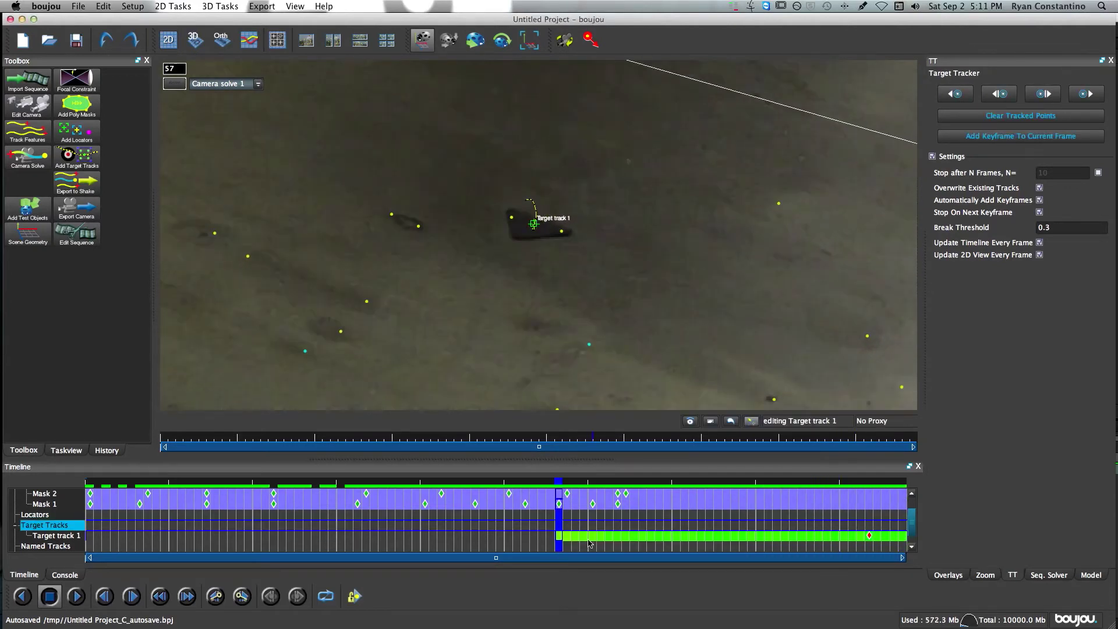
click(1021, 136)
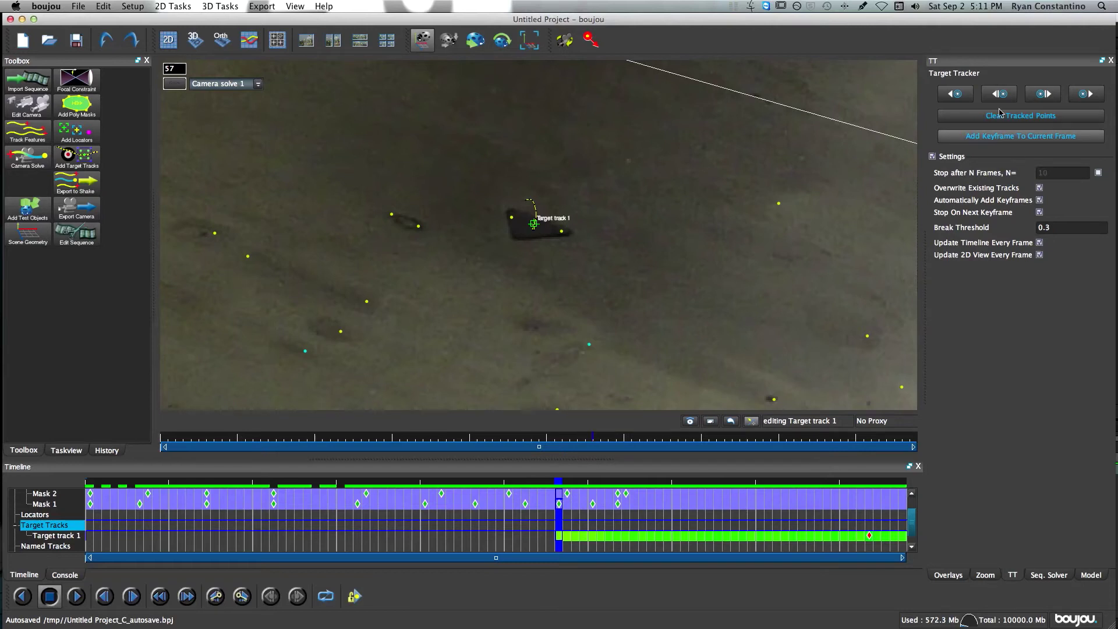
scroll(572, 225, up, 3)
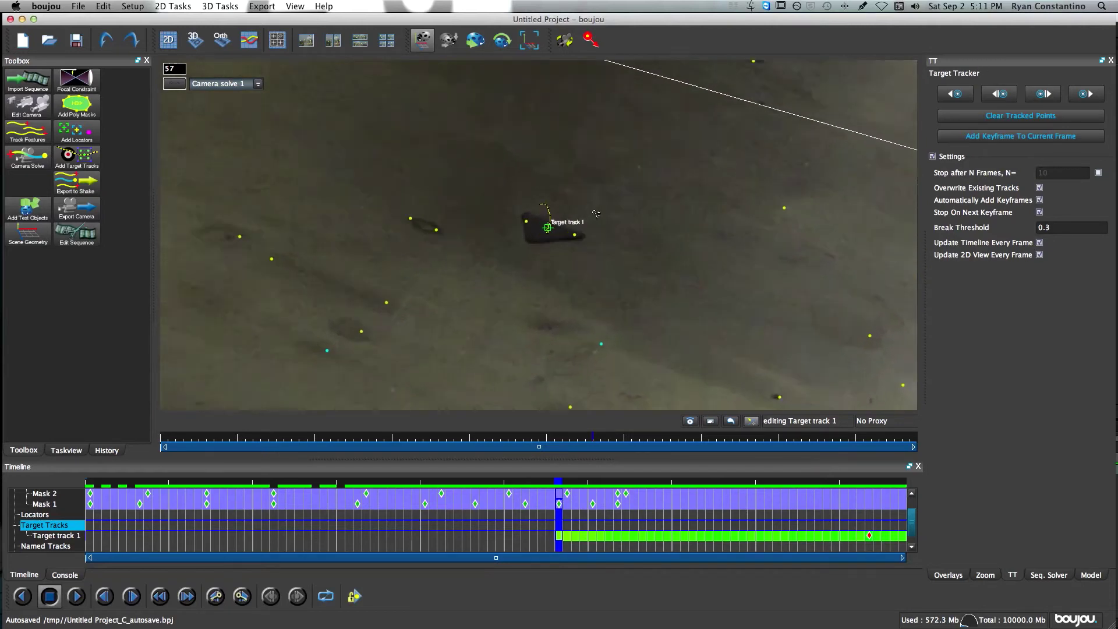
click(958, 96)
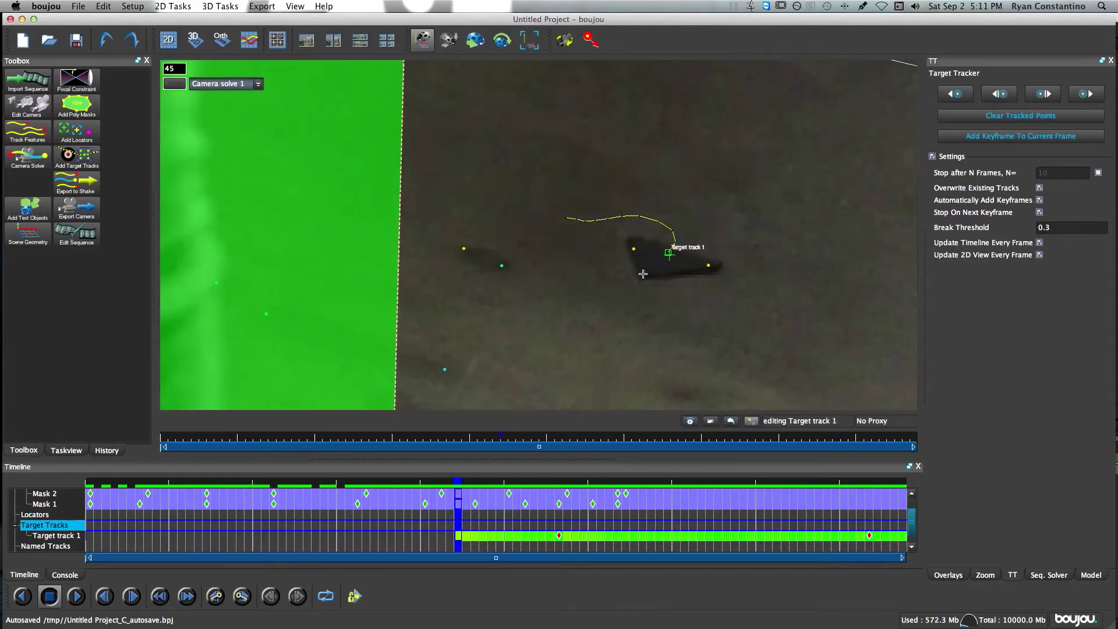
Check the target near frame 43, then extend its track backward one frame at a time from frame 45.
key(Left)
key(Left)
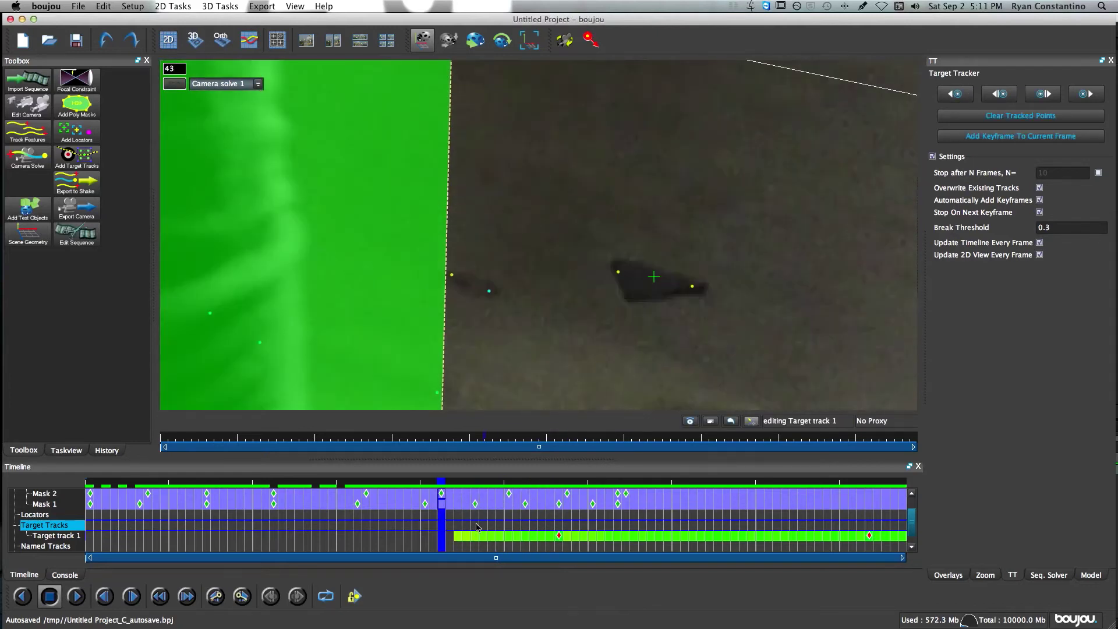
key(Right)
key(Right)
scroll(674, 204, down, 5)
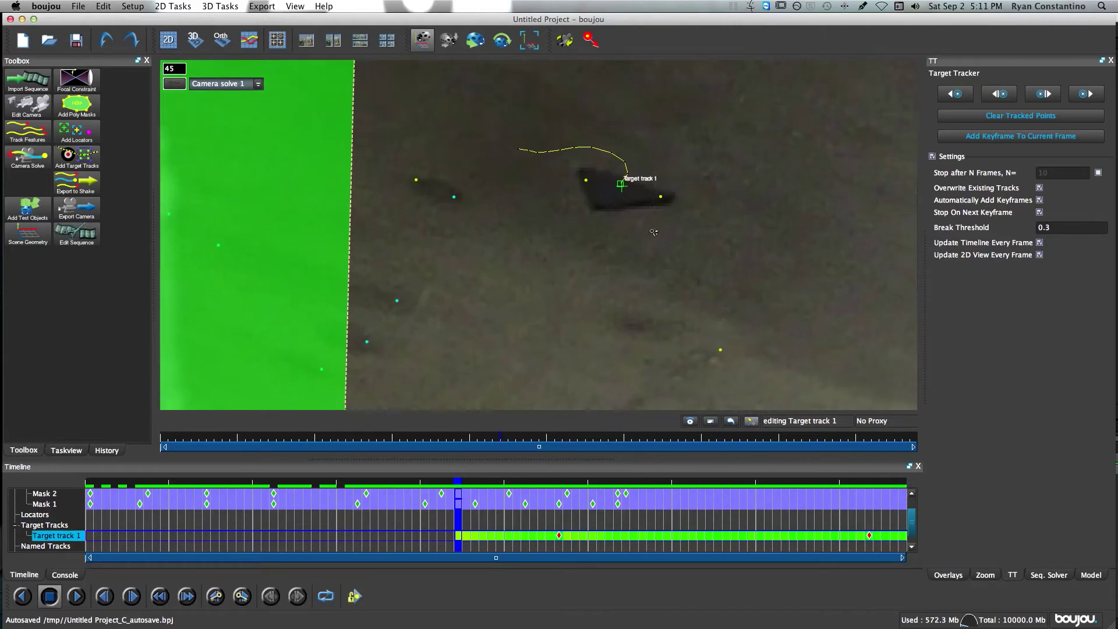
click(998, 95)
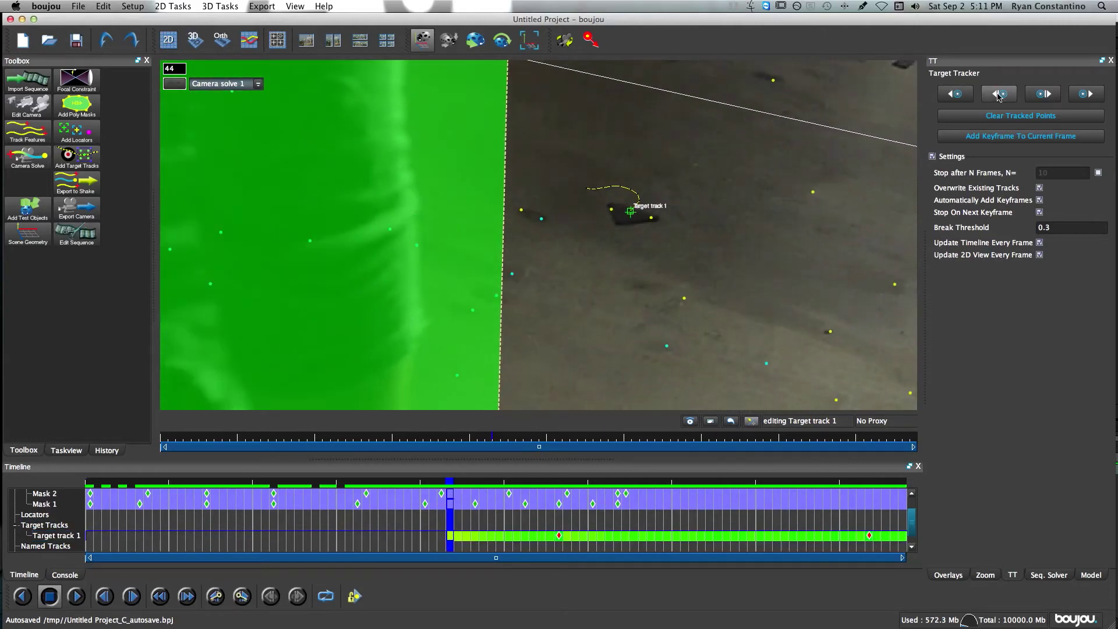
click(999, 95)
click(999, 95)
click(998, 95)
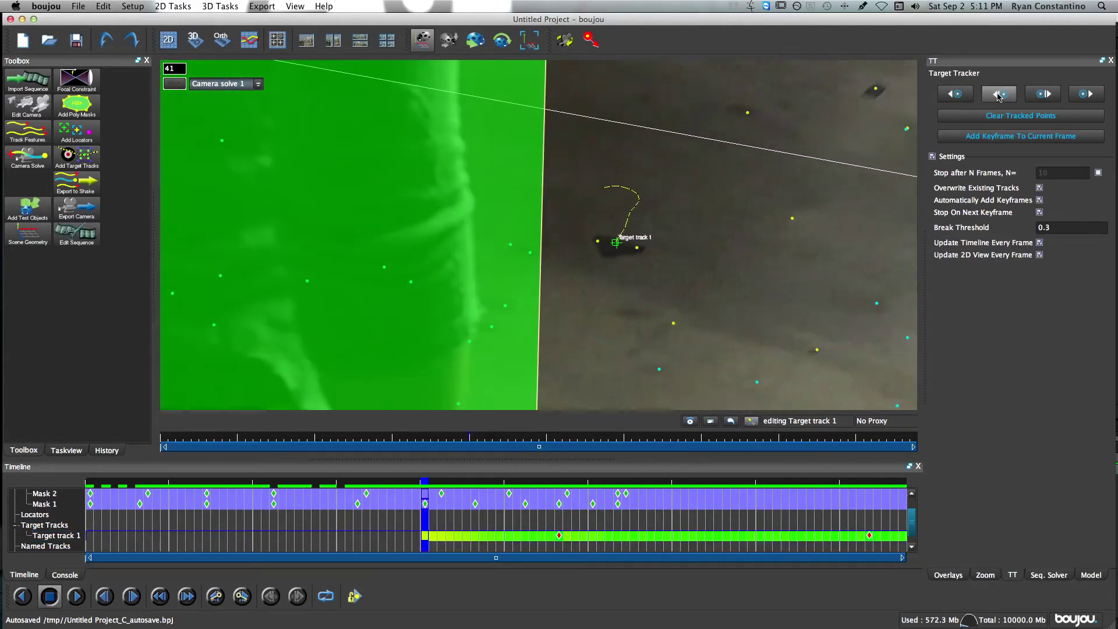
click(998, 95)
click(998, 95)
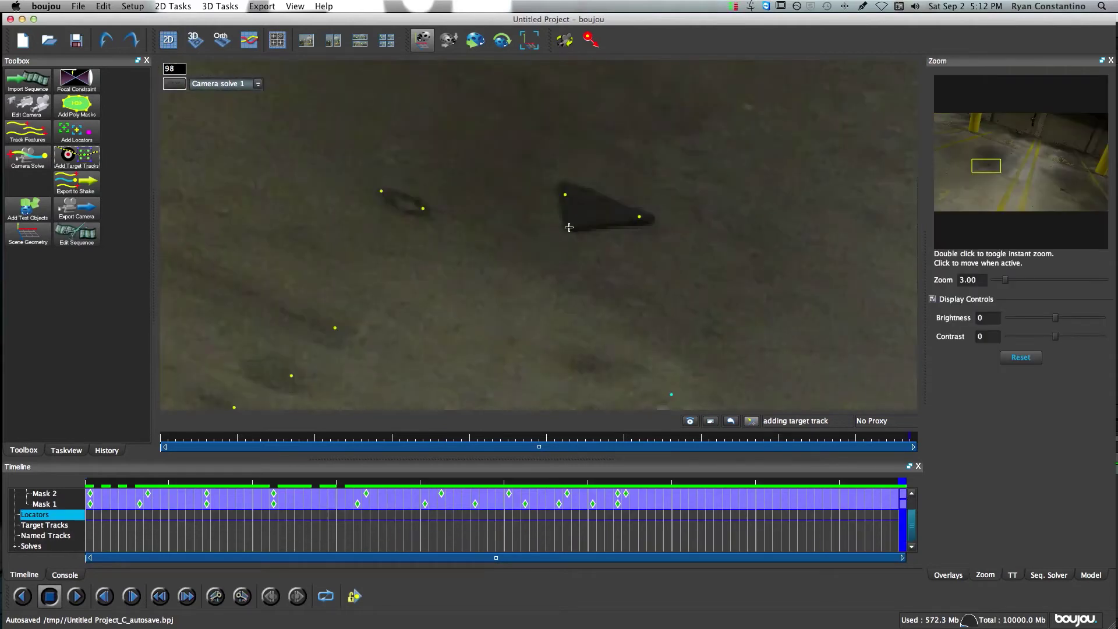
Add a target track on the lower corner of the dark triangular floor mark at frame 98, enlarge both boxes, and open the Target Tracker settings.
click(569, 227)
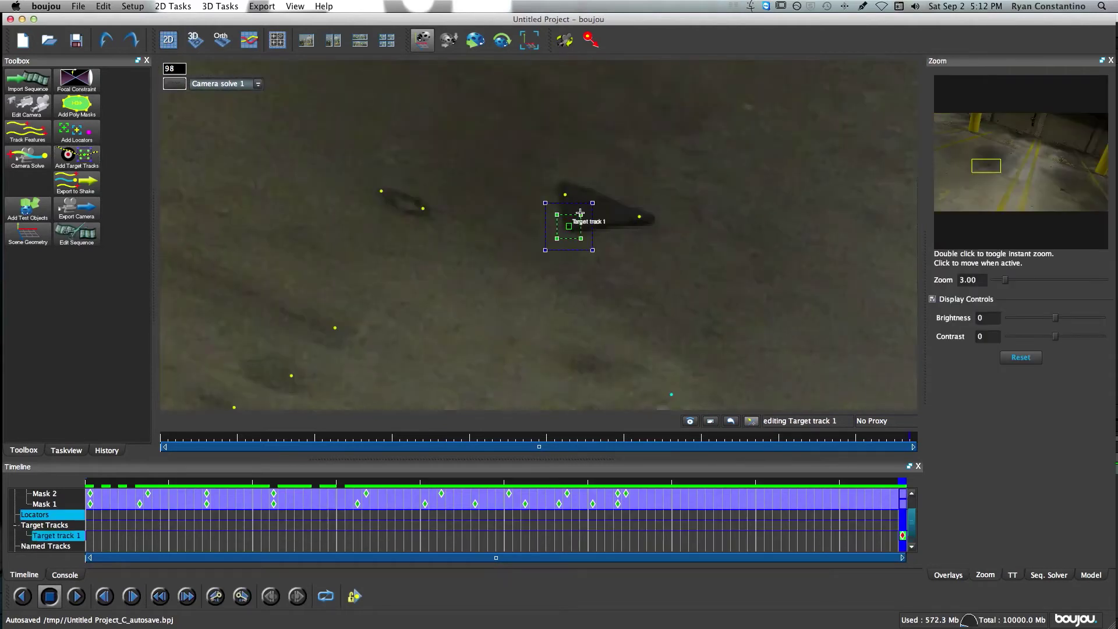
drag(592, 203, 638, 168)
drag(581, 214, 602, 200)
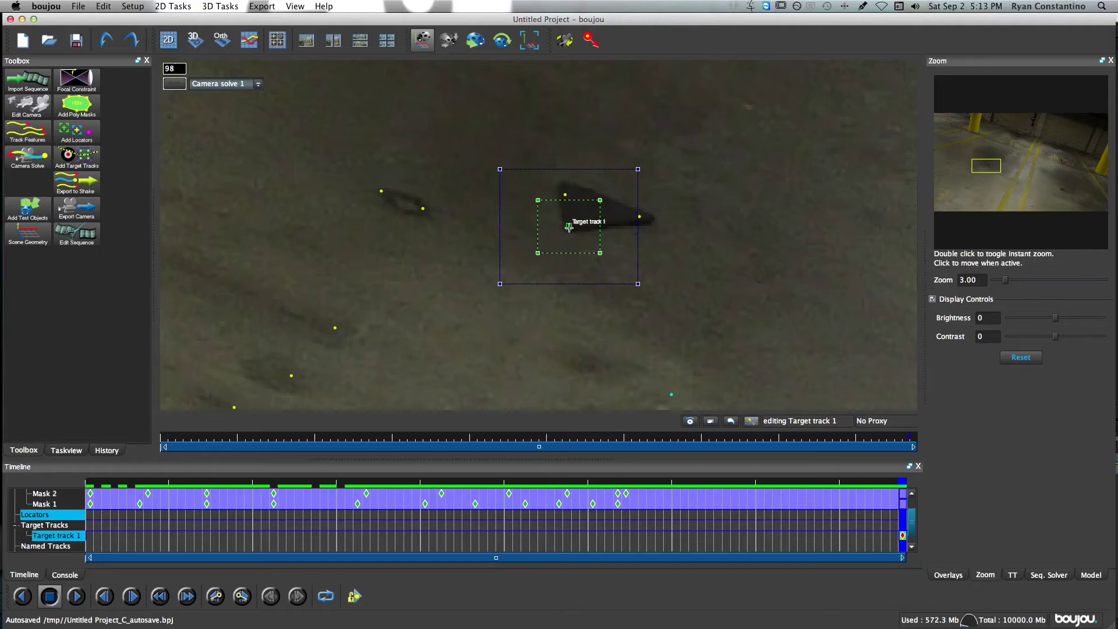
click(1013, 575)
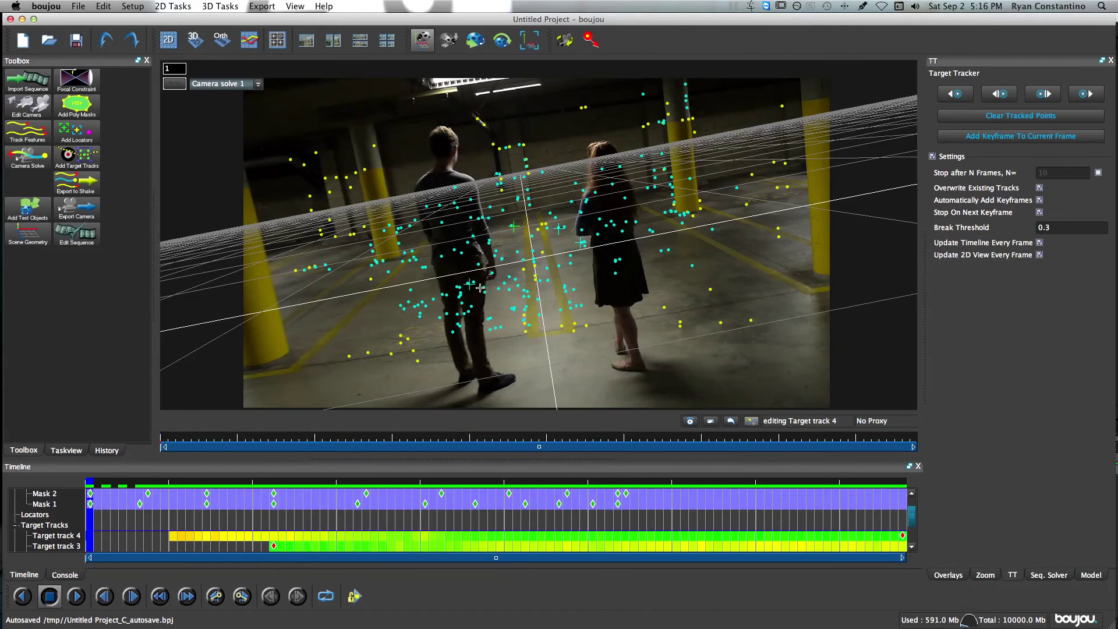
Run Solve Adjust on Camera solve 1 for all imagery and scrub through the shot to check the alignment.
click(34, 157)
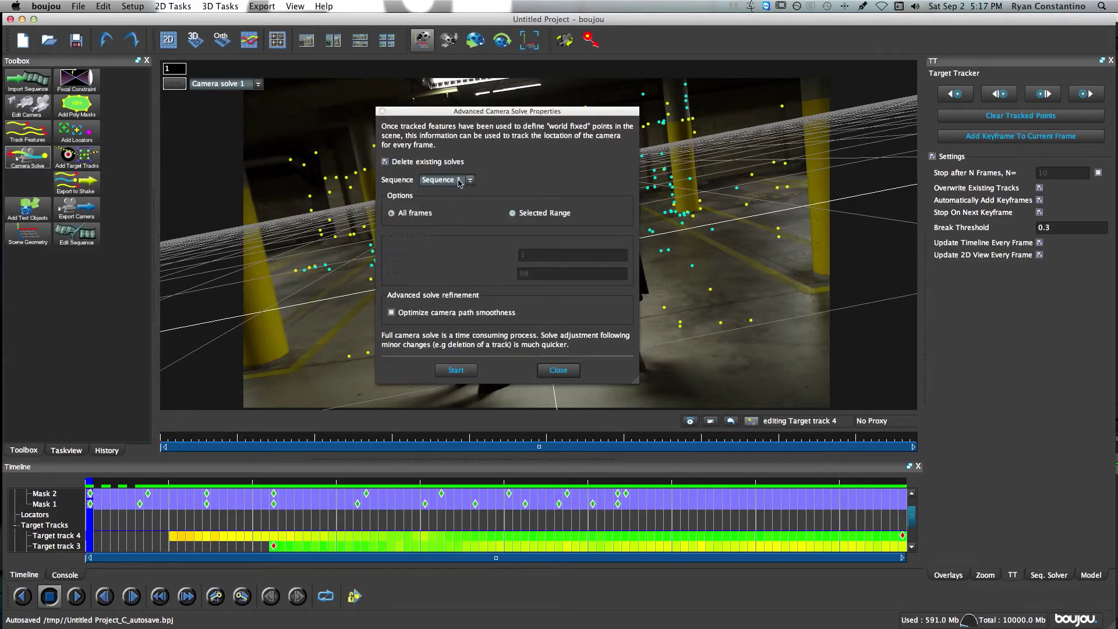
key(Escape)
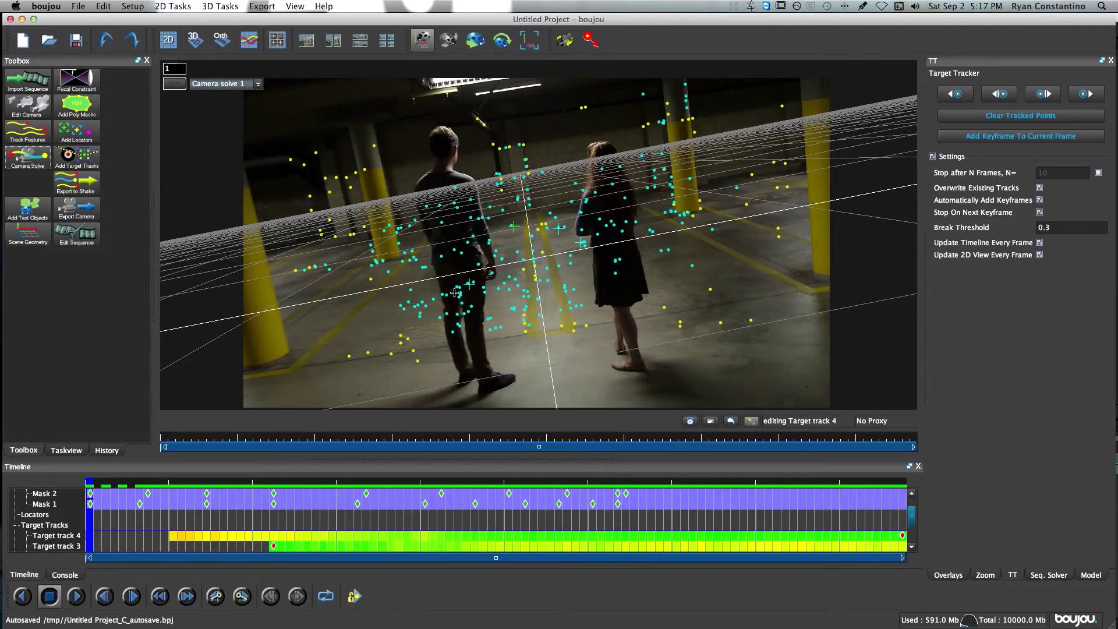
click(220, 7)
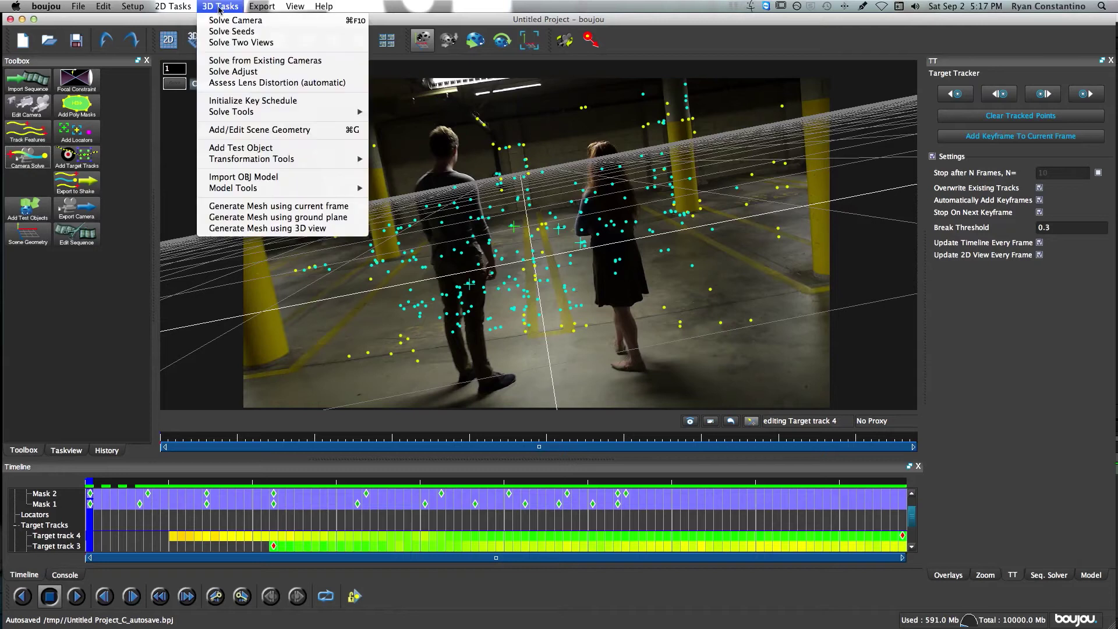
click(246, 75)
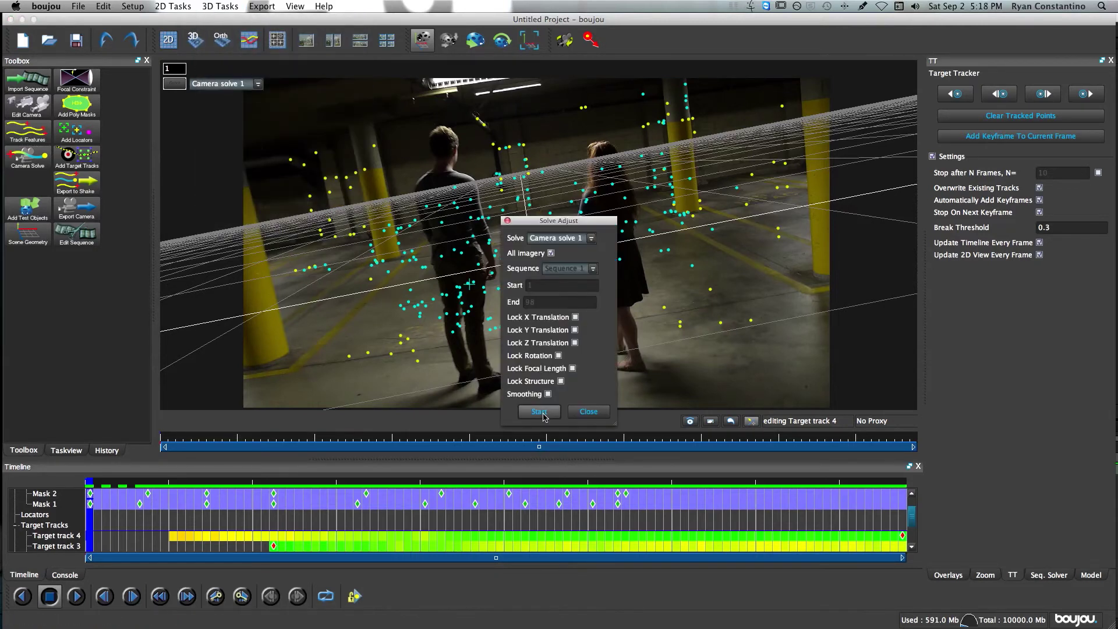
click(545, 417)
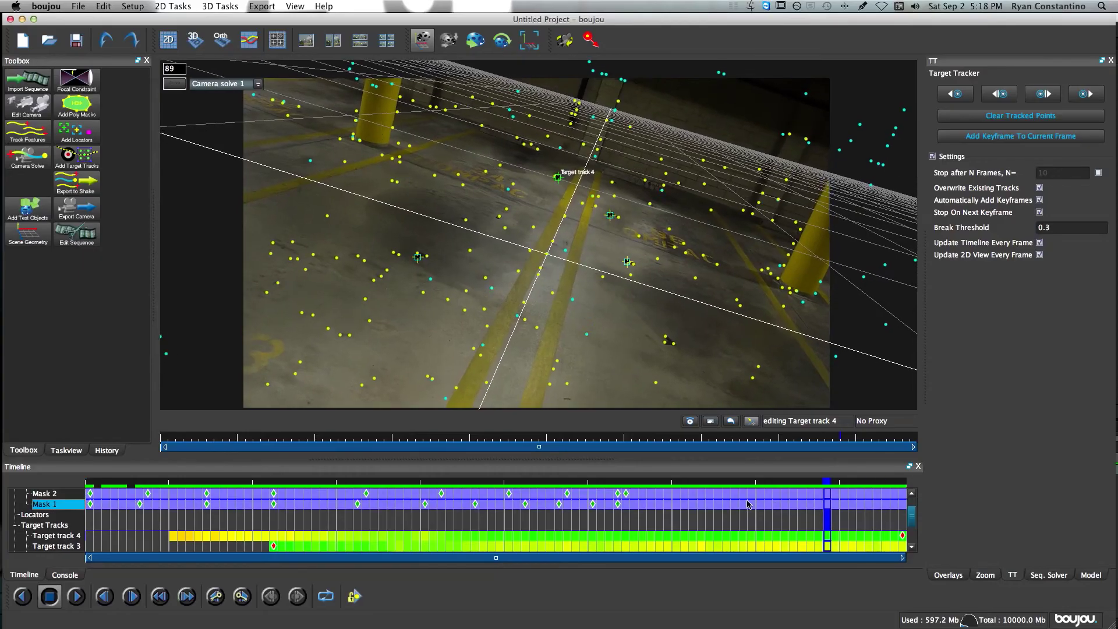
click(454, 513)
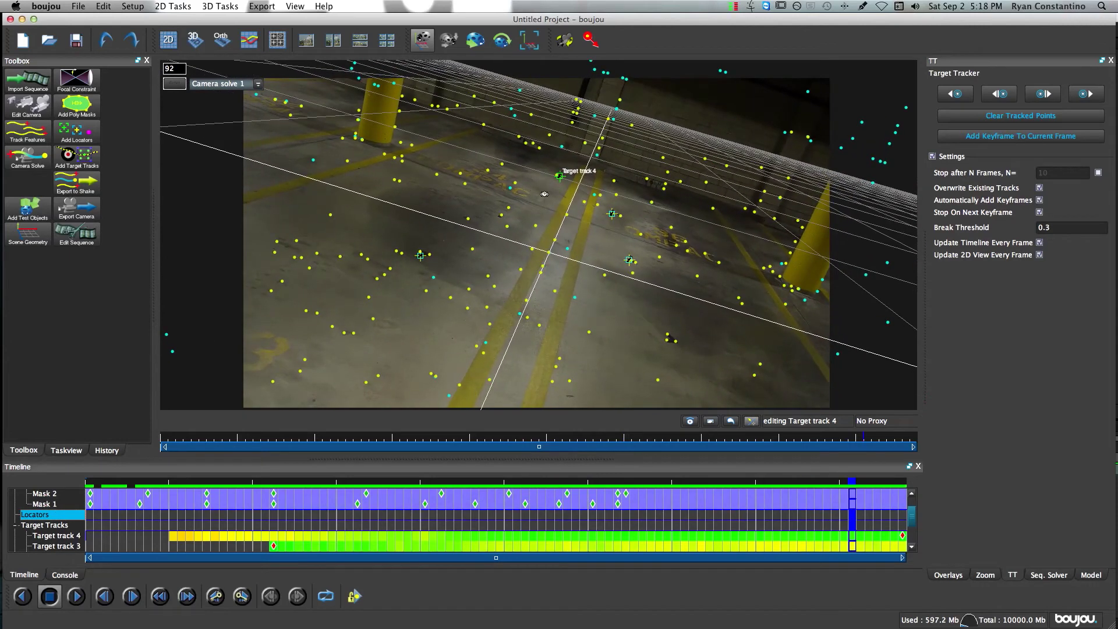
Add a locator at frame 98 on the lower corner of the small dark rectangular mark beside the yellow floor lines.
click(75, 134)
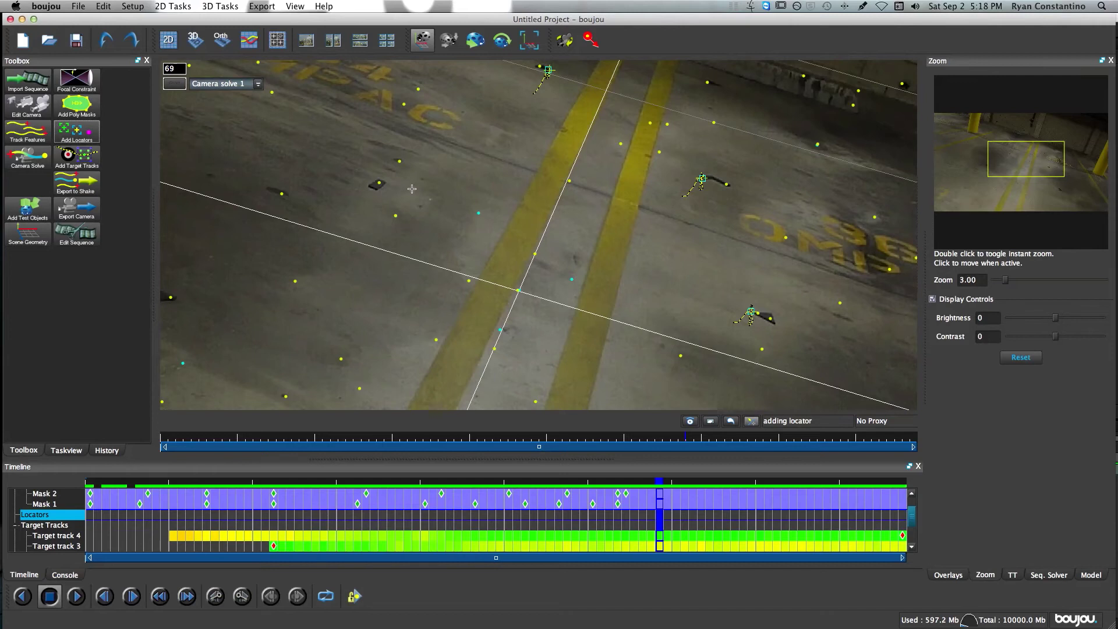
scroll(388, 191, up, 4)
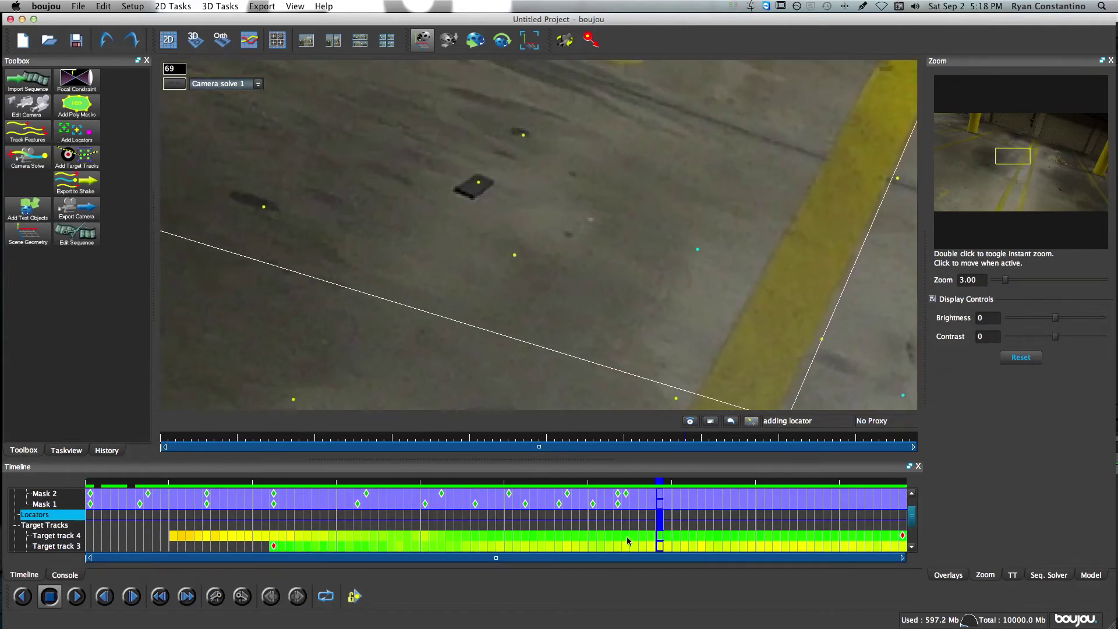
drag(664, 513, 861, 515)
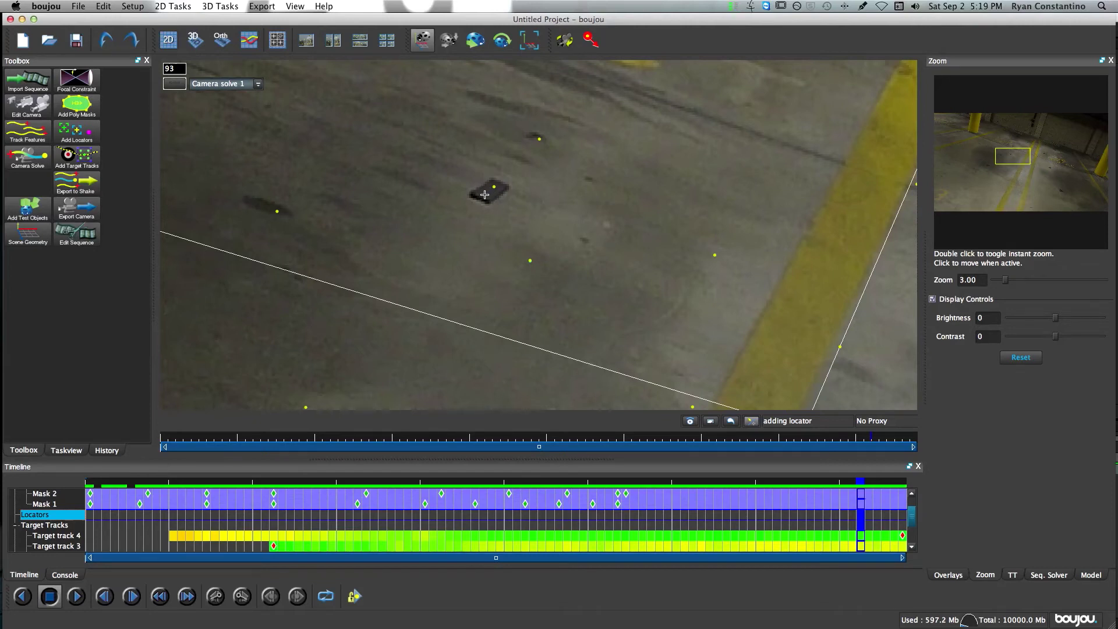
key(End)
click(520, 208)
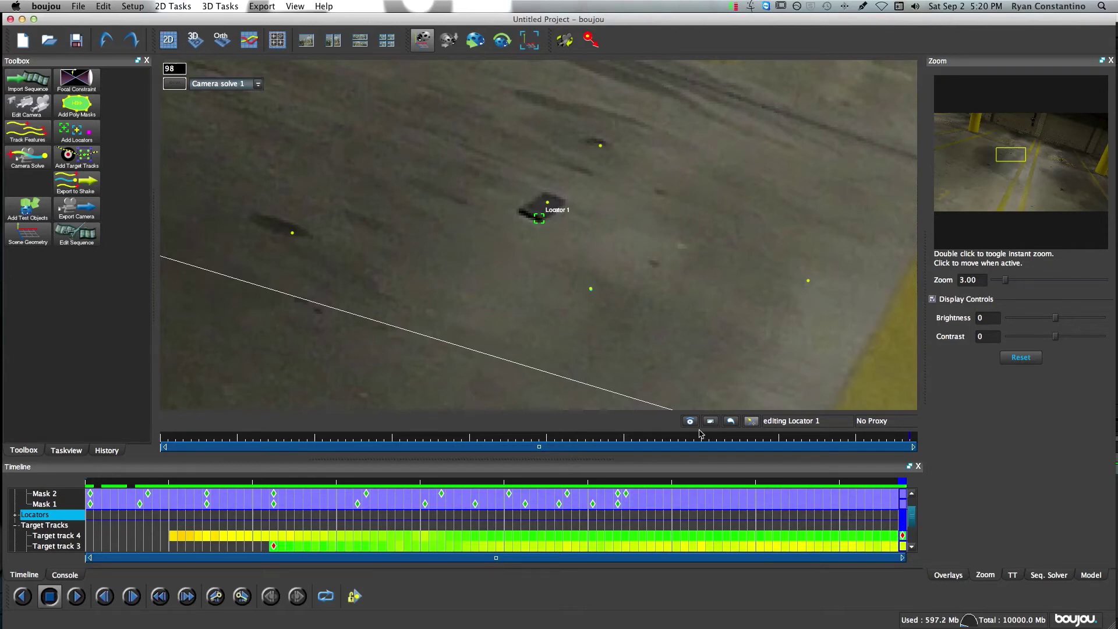
Place the locator on the same corner of the dark rectangular mark at frame 93.
key(Left)
key(Left)
key(Left)
key(Left)
key(Left)
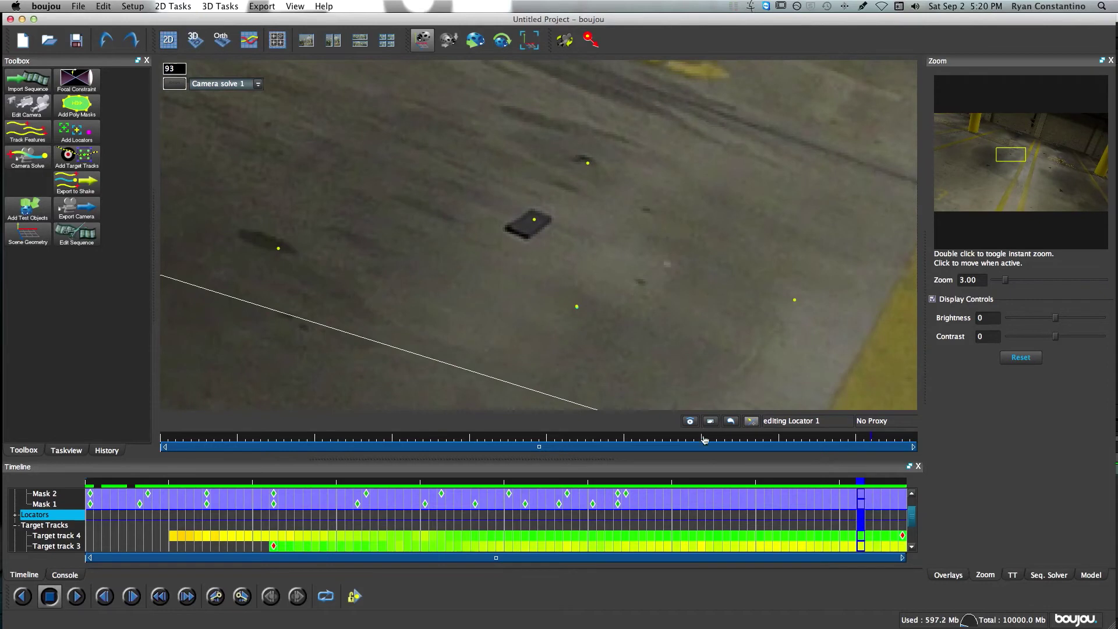
click(526, 236)
scroll(559, 260, up, 2)
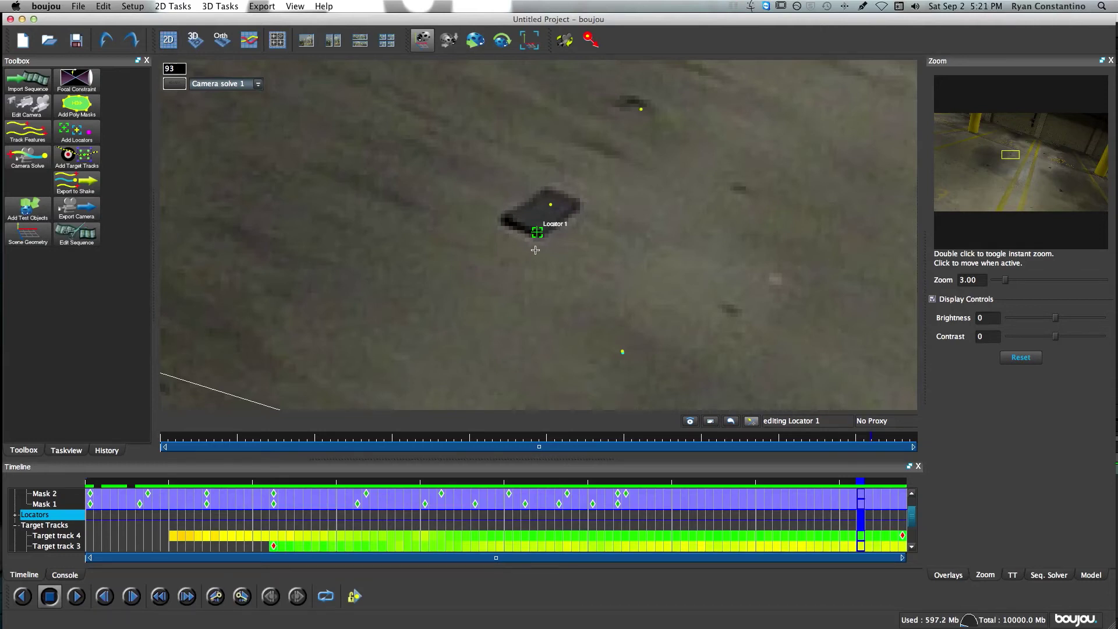
scroll(533, 242, up, 2)
scroll(582, 253, down, 3)
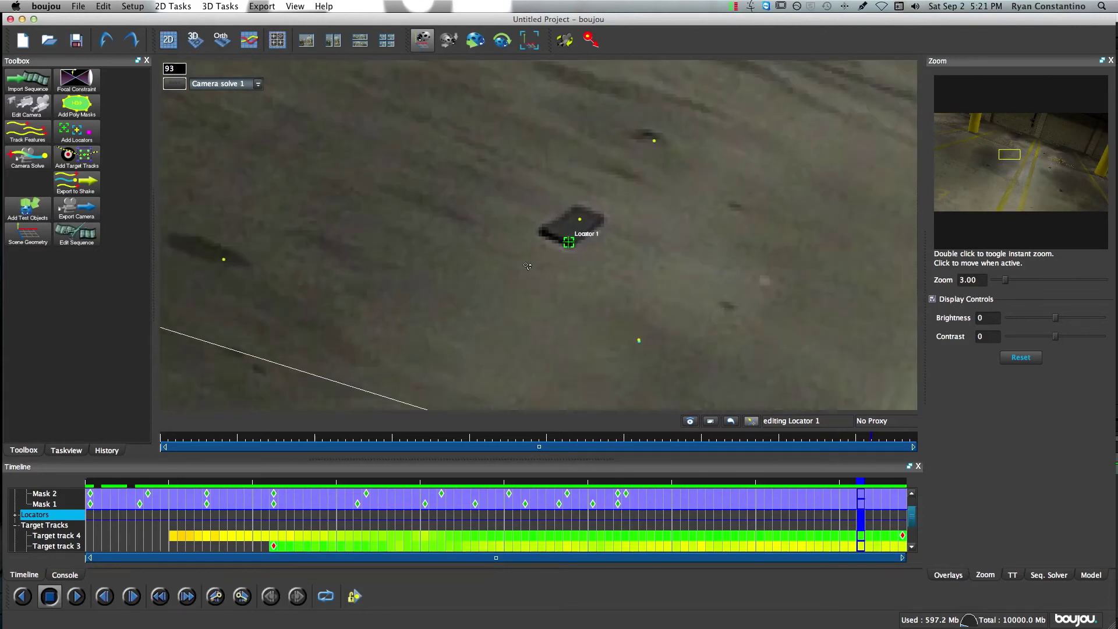
Position the locator on the dark rectangular mark's corner at frames 63, 43, 23 and 13.
key(Page_Up)
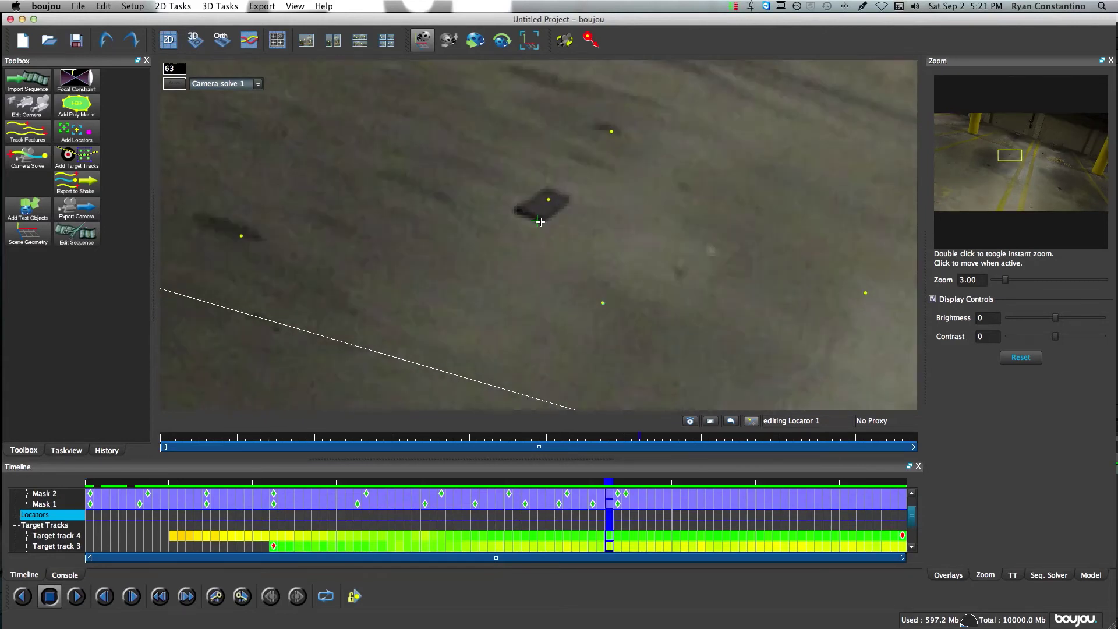
key(Page_Up)
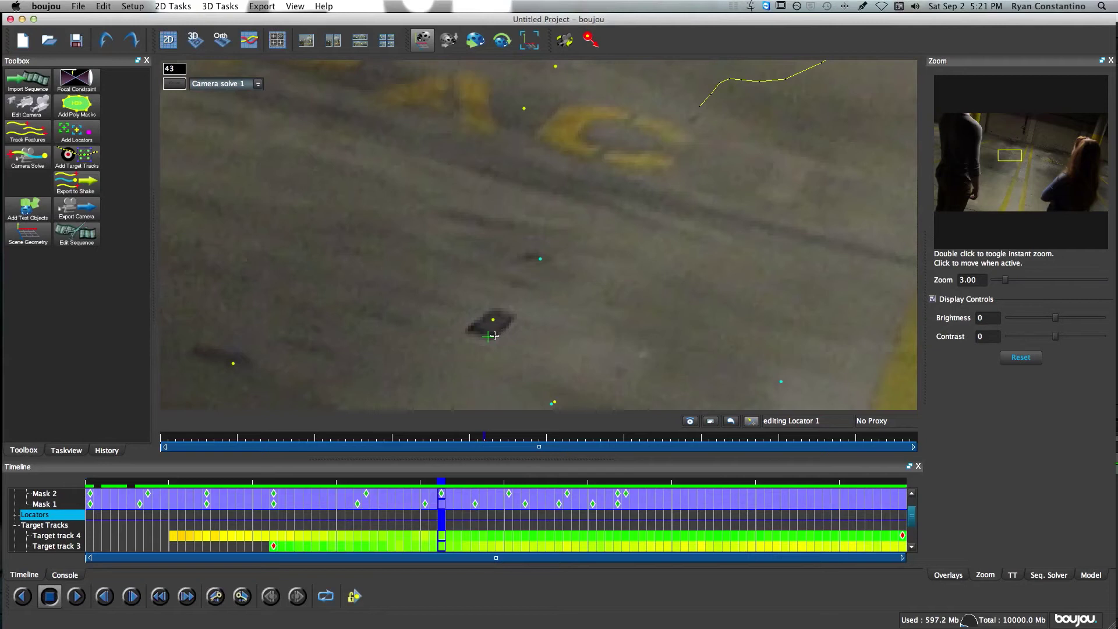
key(Page_Up)
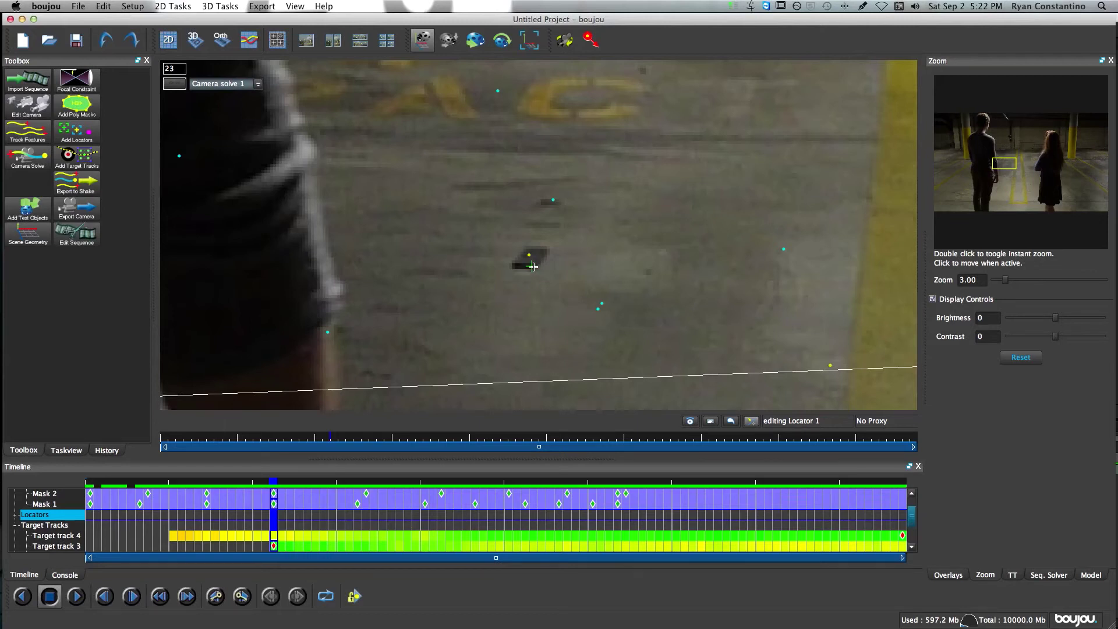
key(z)
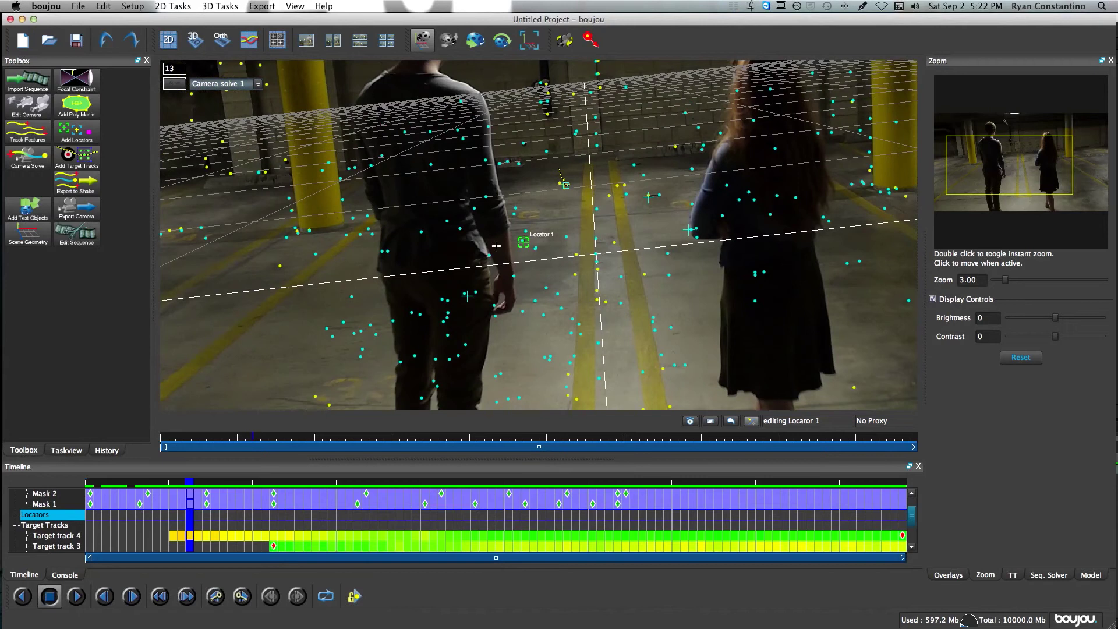
Rerun Solve Adjust on Camera solve 1 for all imagery to take in the new locator.
click(218, 7)
click(229, 72)
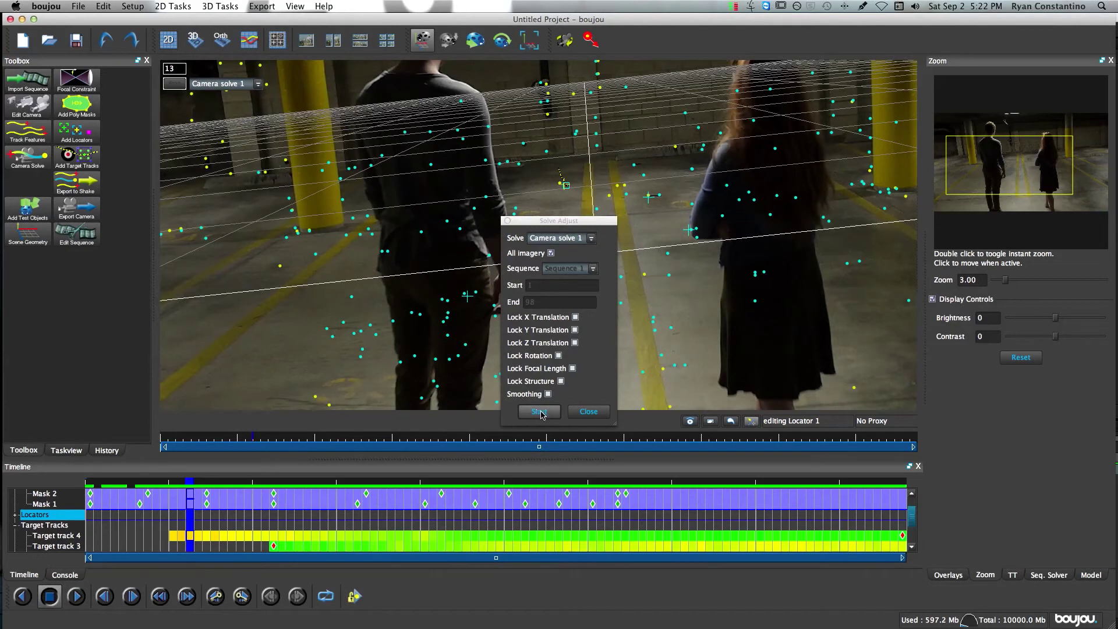
click(538, 412)
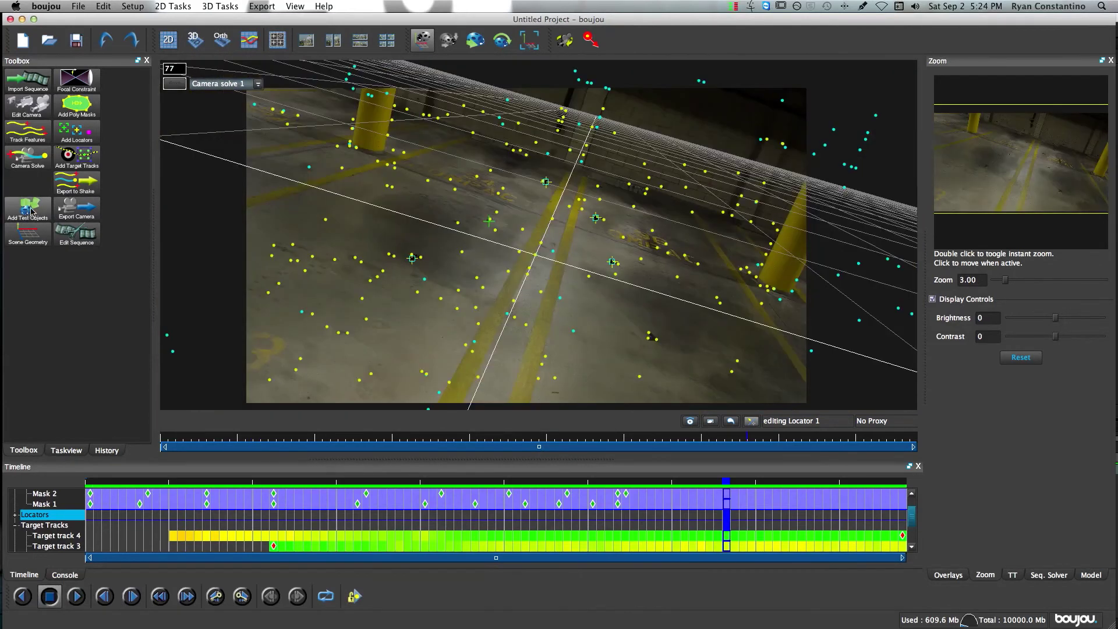
Add a solid Ladybird test object at 100% opacity, move it onto the floor near the rear yellow column, and play the shot.
click(29, 210)
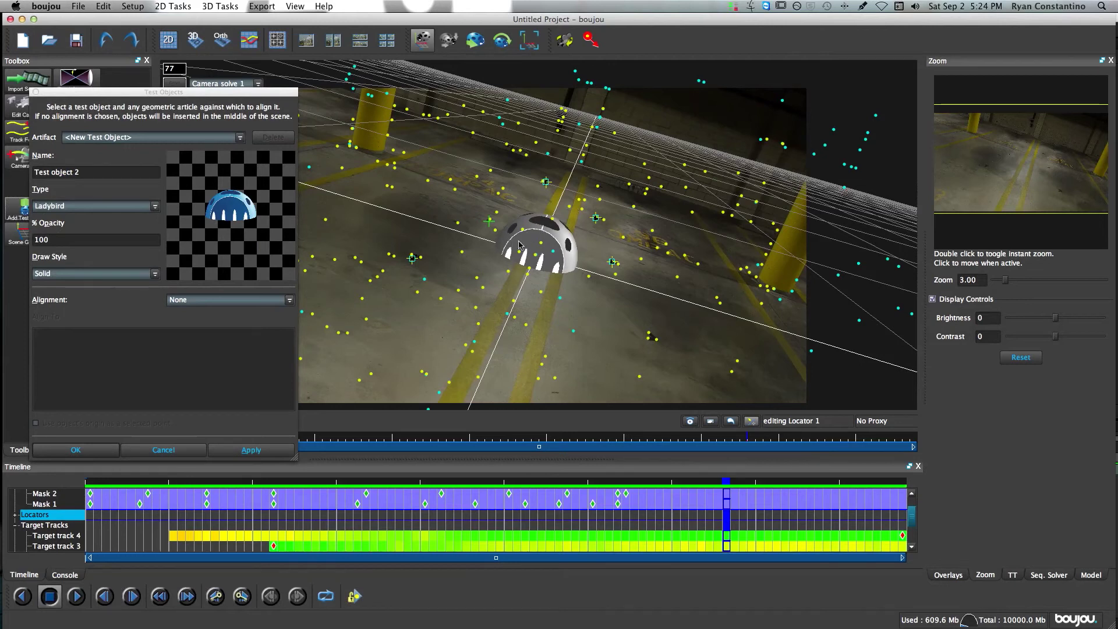
click(381, 186)
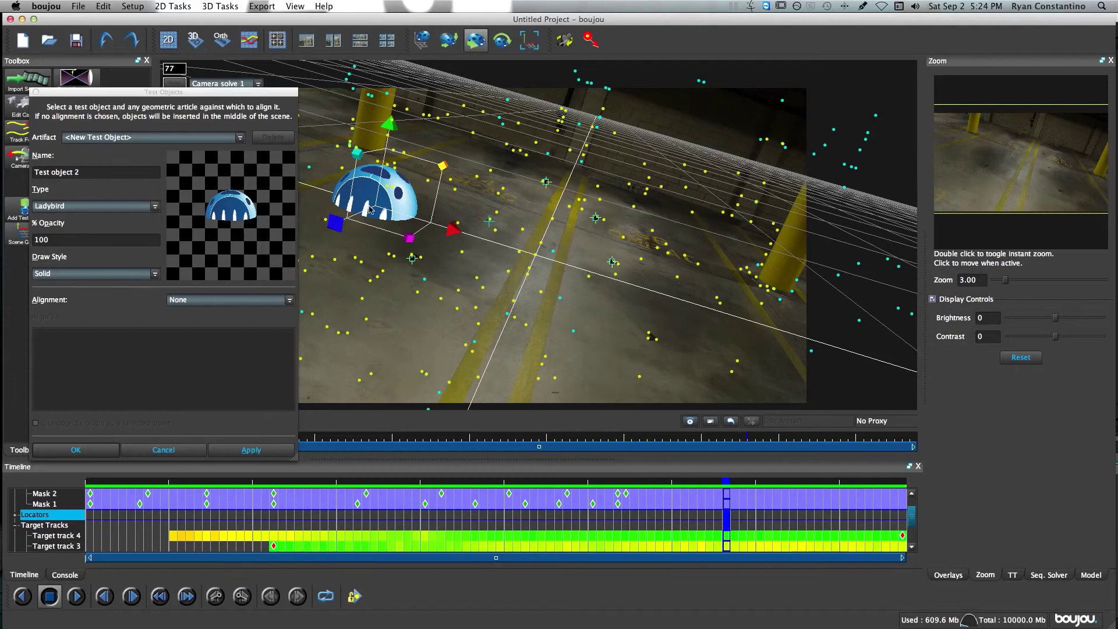
key(Return)
key(space)
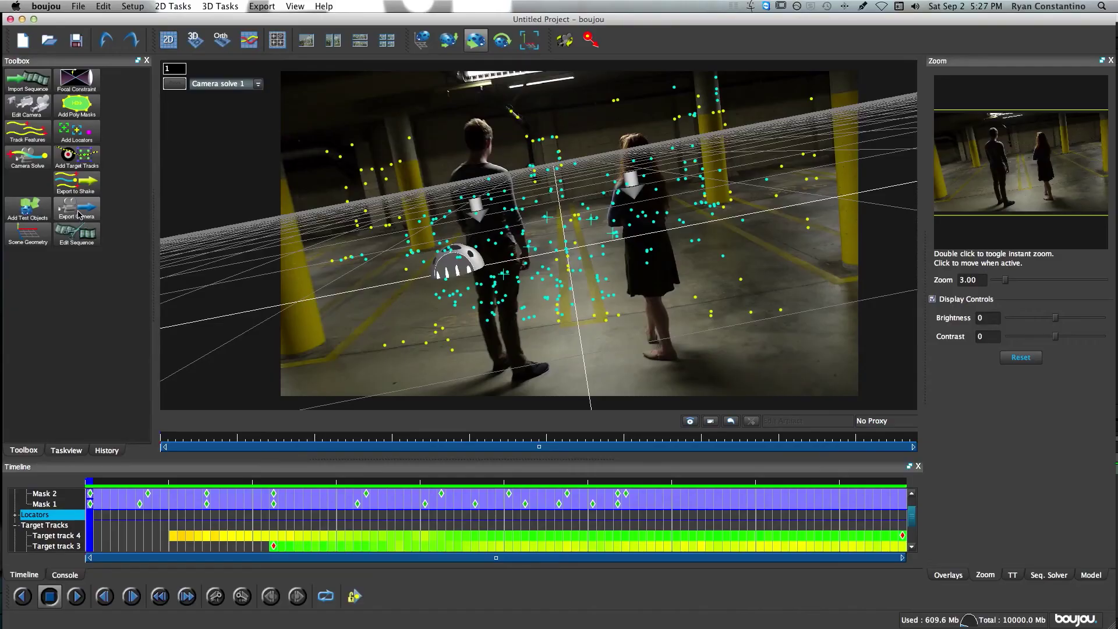
Set up an After Effects (Maya) camera export of Camera solve 1 to f-zero-tutorial.ma on the Desktop.
click(76, 210)
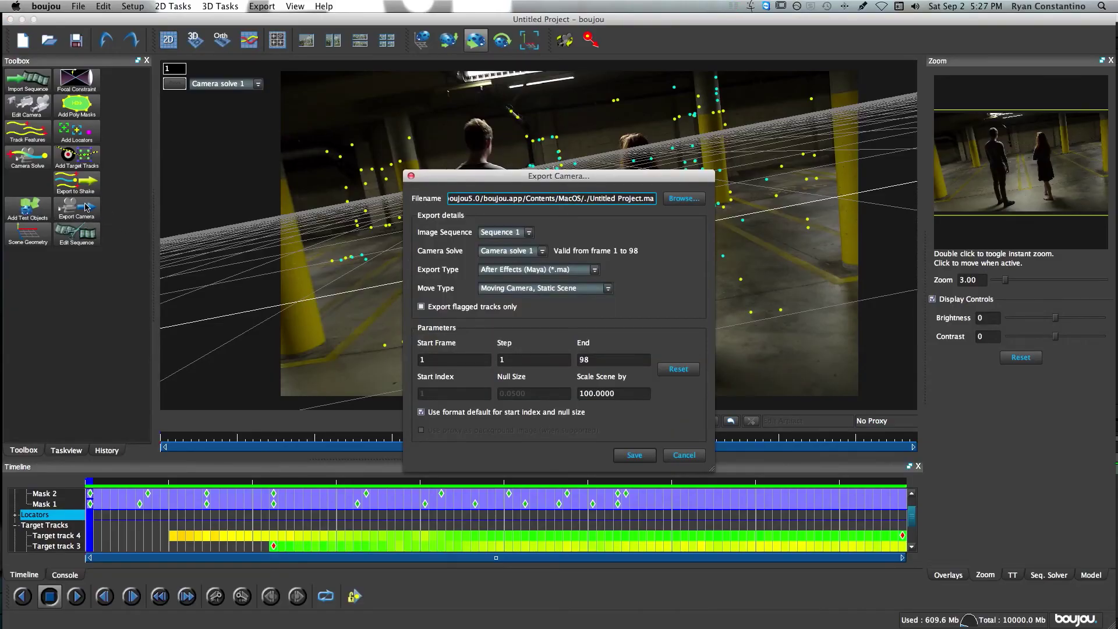
click(682, 199)
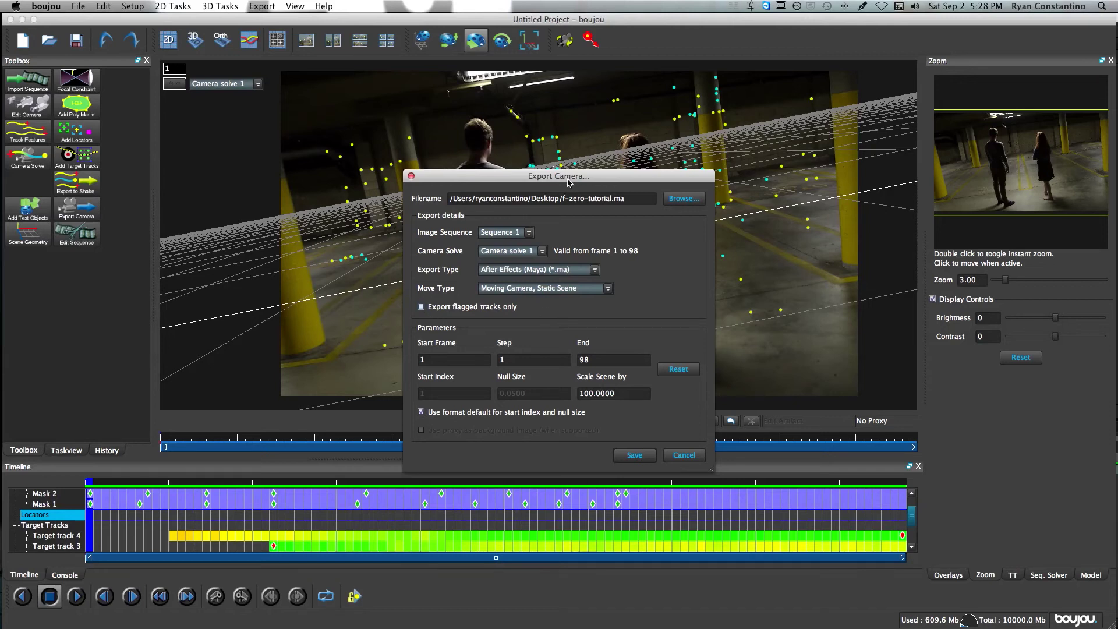
drag(572, 176, 546, 460)
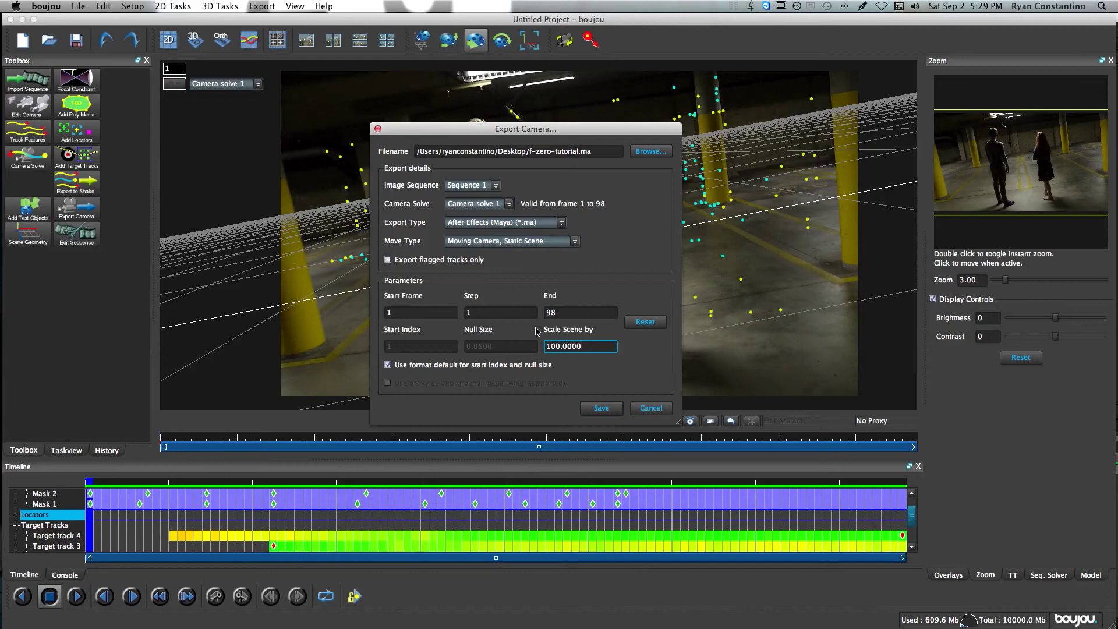
Choose Cinema 4D (*.c4d) as the type for the second camera export and save the exports to the Desktop.
click(578, 270)
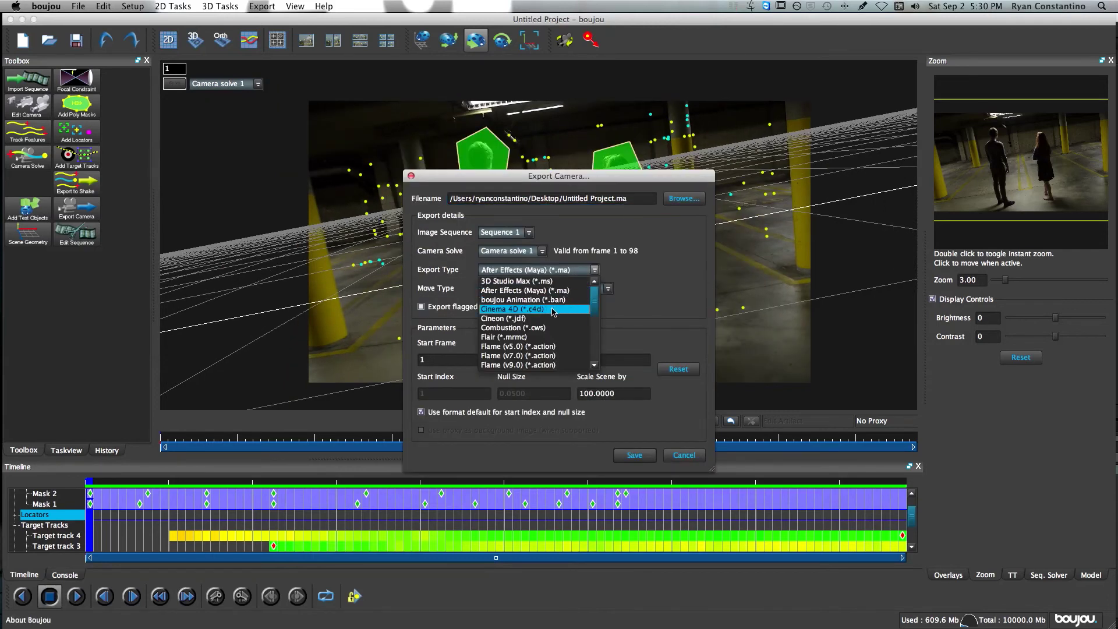
click(553, 311)
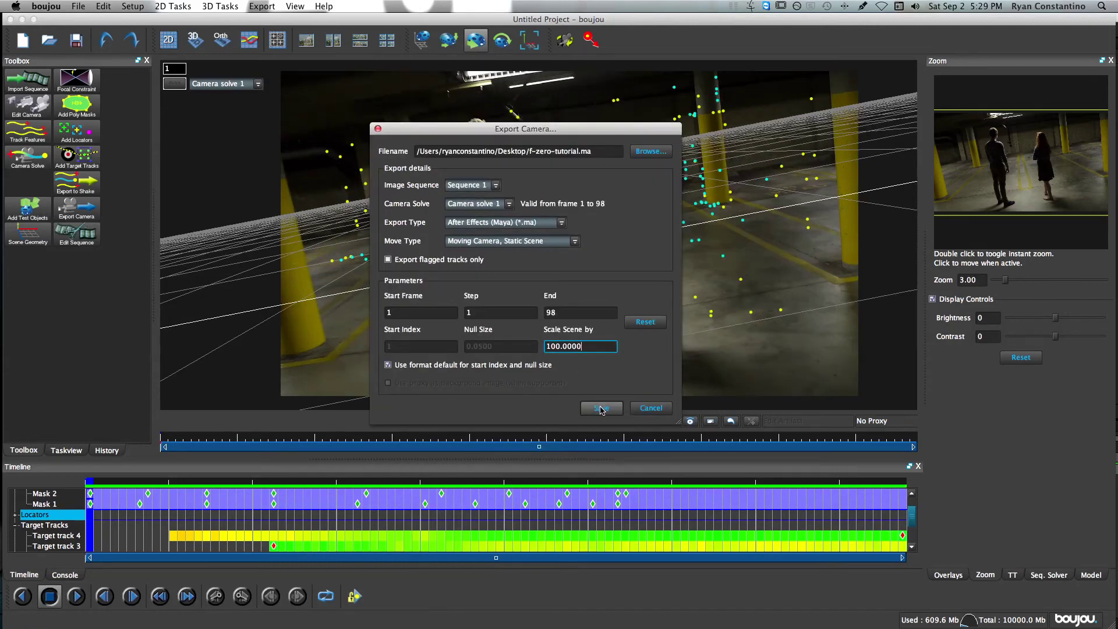
click(601, 409)
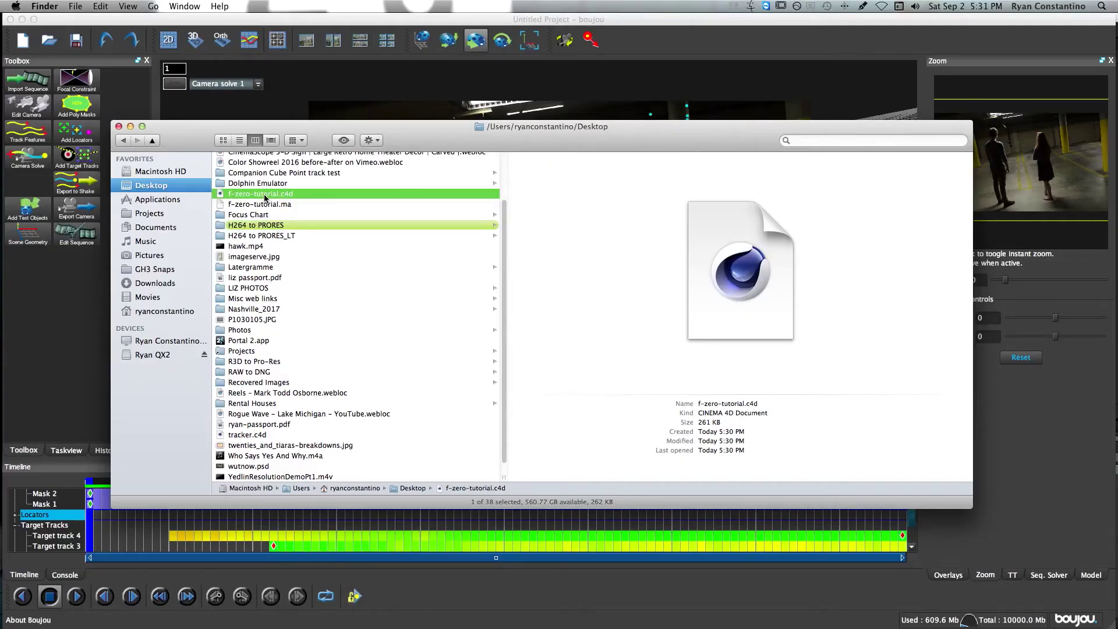
Open the exported f-zero-tutorial.c4d file from the Desktop in TextEdit.
right_click(262, 197)
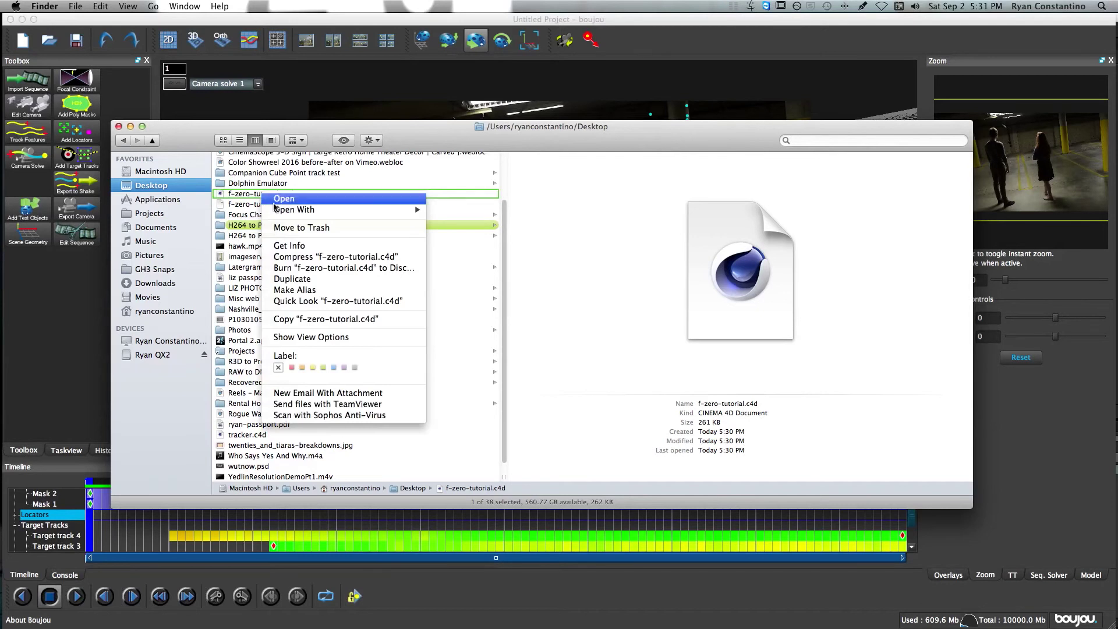
mouse_move(356, 214)
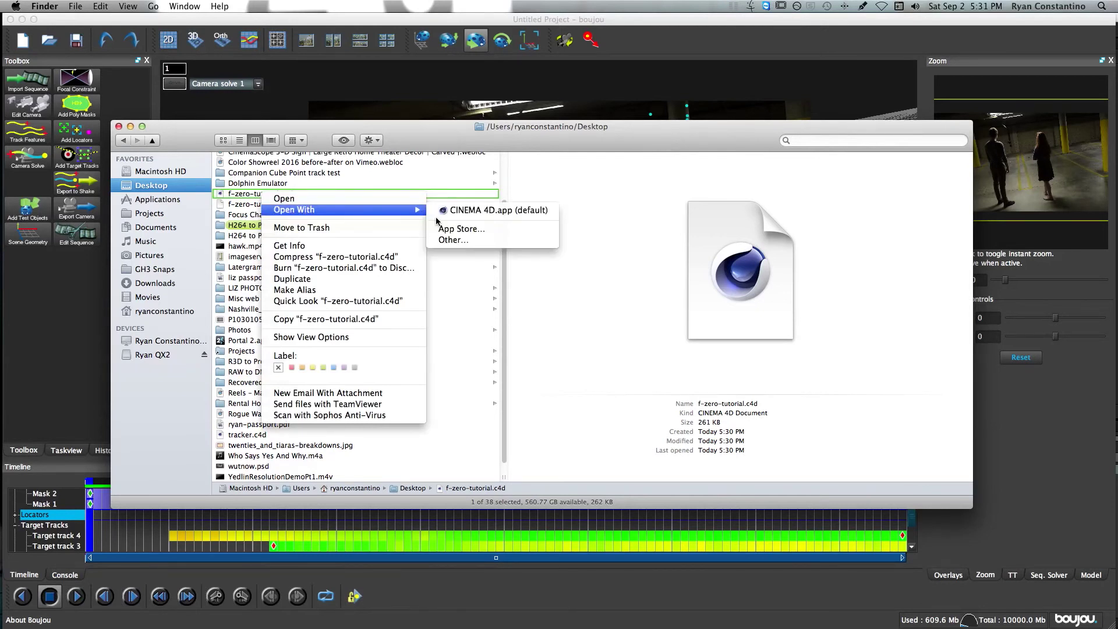
click(266, 199)
right_click(274, 196)
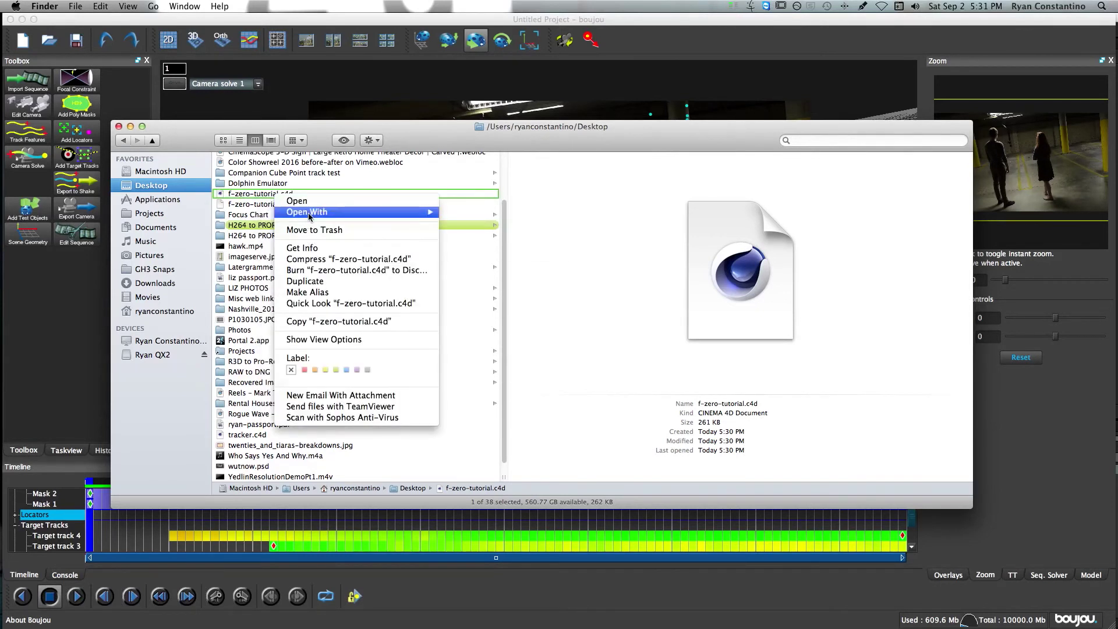
mouse_move(306, 213)
click(466, 242)
text(text)
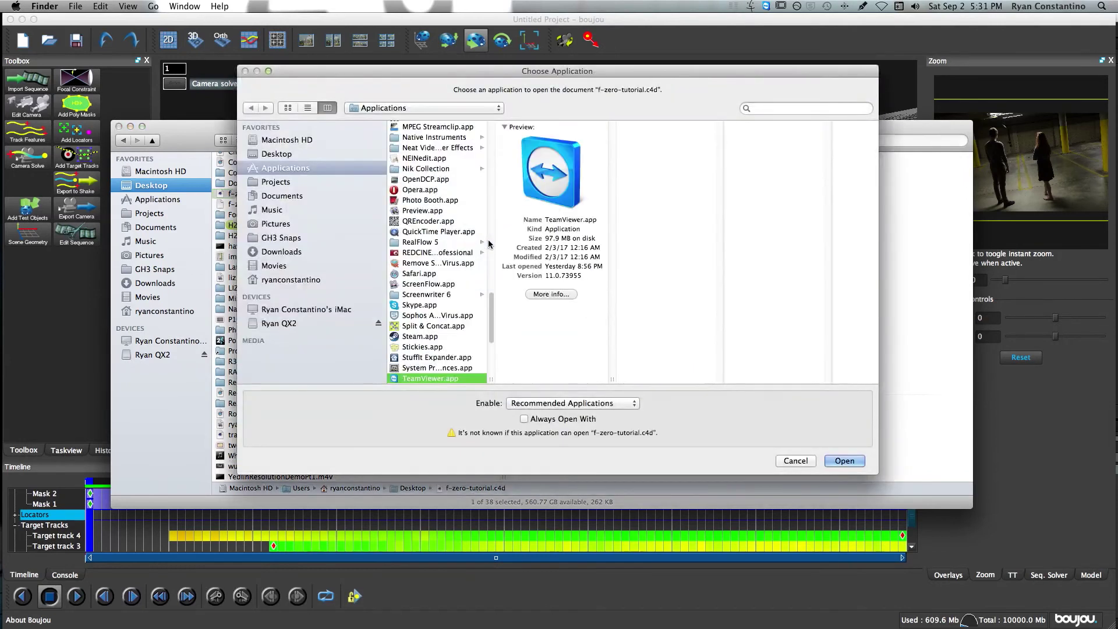
key(Return)
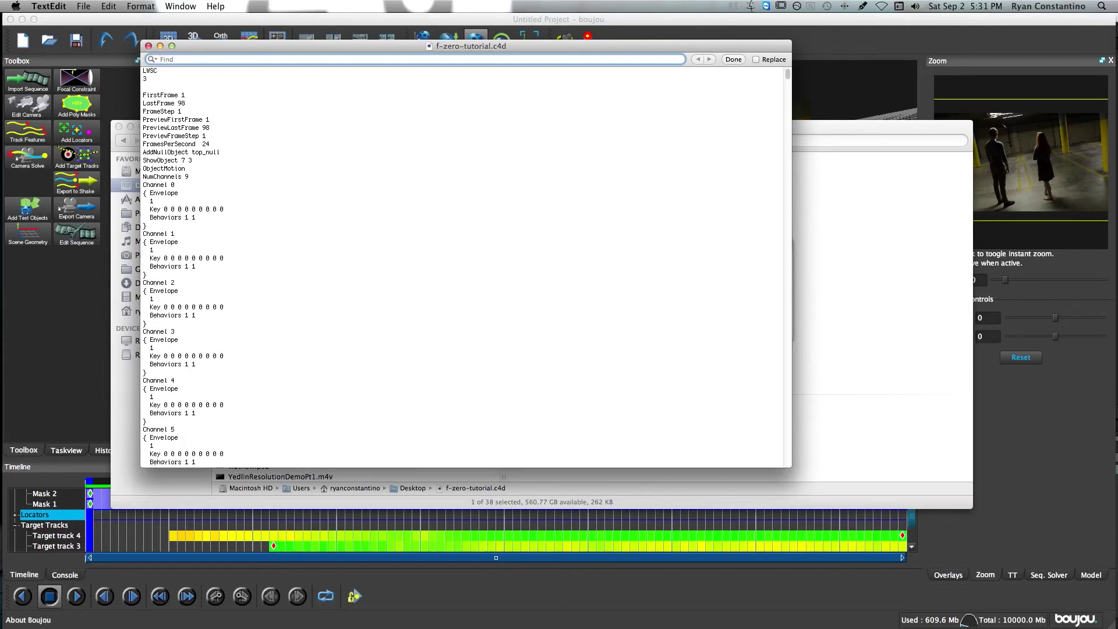
Find 3.14159 in the file, then copy 0.000000 from the Channel 2 key just above and remove that key's minus sign.
text(3.14159)
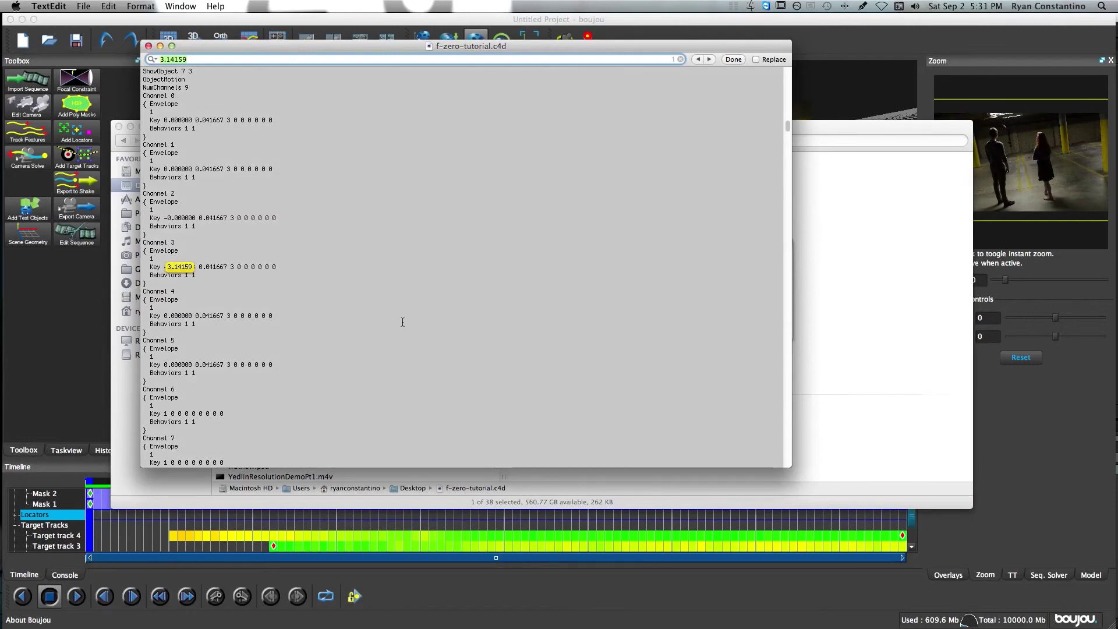
click(167, 267)
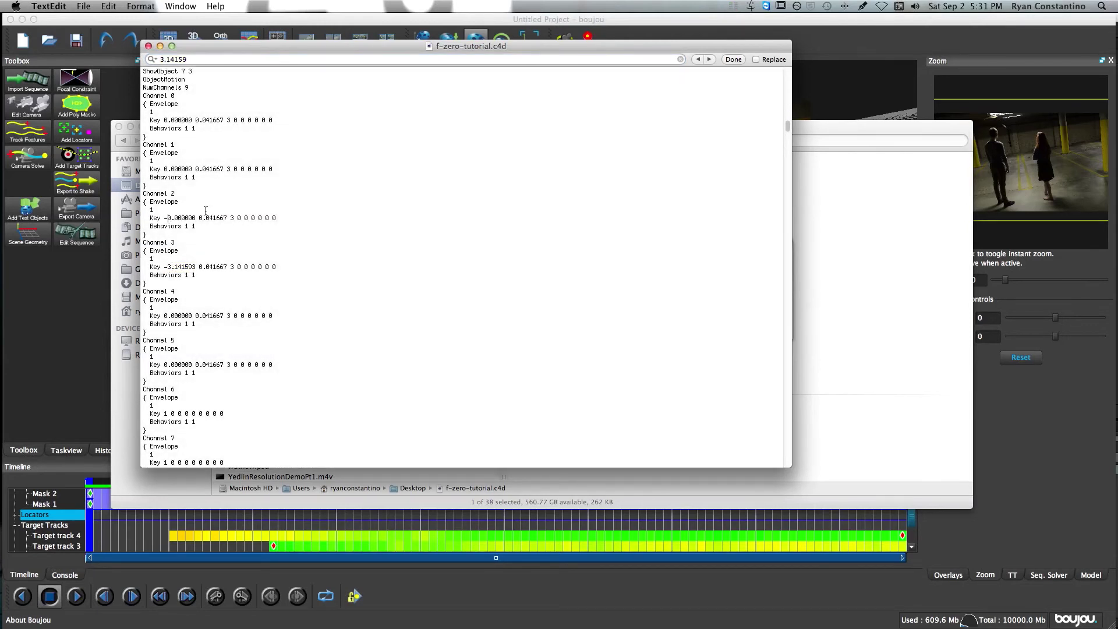
key(Up)
key(shift+Right)
key(shift+Right)
key(shift+Right)
key(shift+Right)
key(shift+Right)
key(shift+Right)
key(shift+Right)
key(shift+Right)
key(super+c)
key(Left)
key(BackSpace)
Replace the first value of the Channel 3 key with the copied 0.000000.
key(Down)
key(Down)
key(Delete)
key(Delete)
key(Delete)
key(Delete)
key(Delete)
key(Delete)
key(Delete)
key(Delete)
key(Delete)
key(Delete)
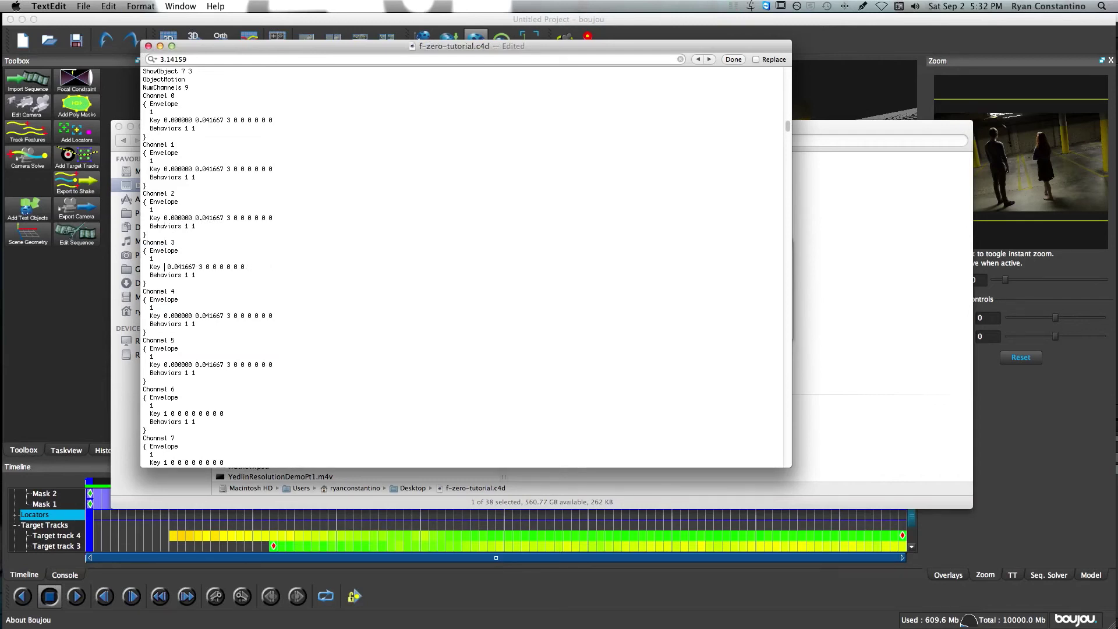
key(super+v)
Search the file for "parentitem 10000001".
key(super+f)
key(BackSpace)
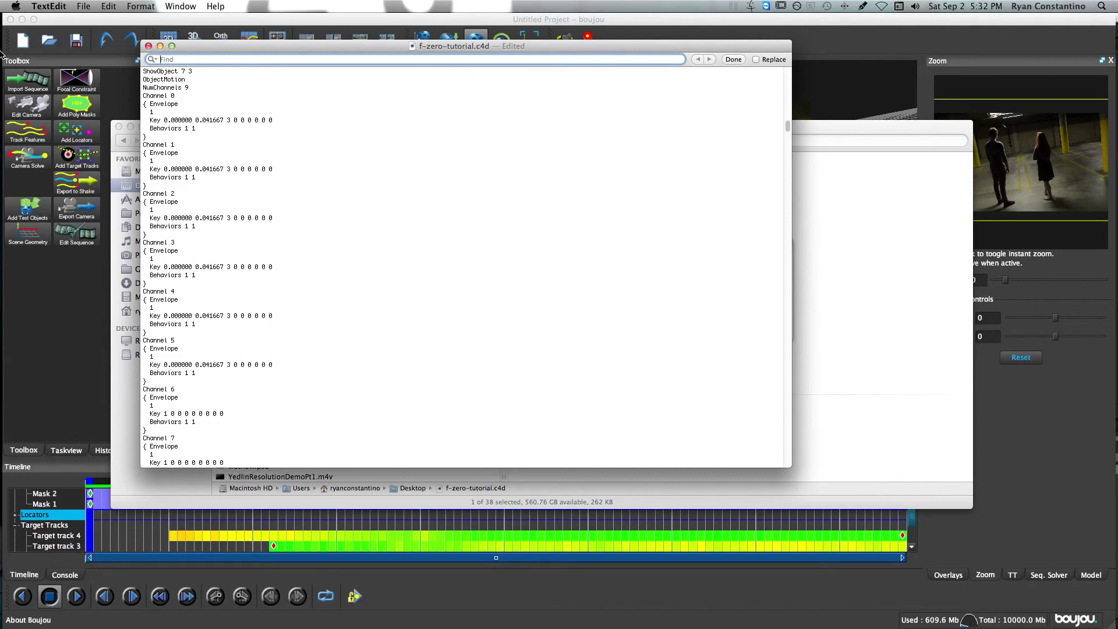
text(parentitem)
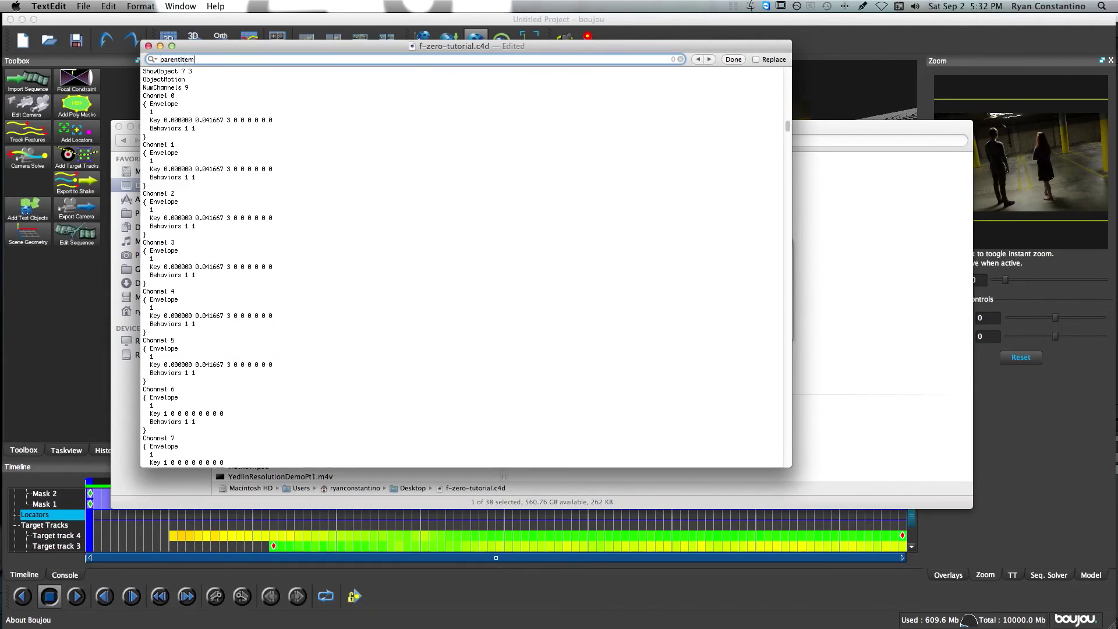
text( 1)
key(Return)
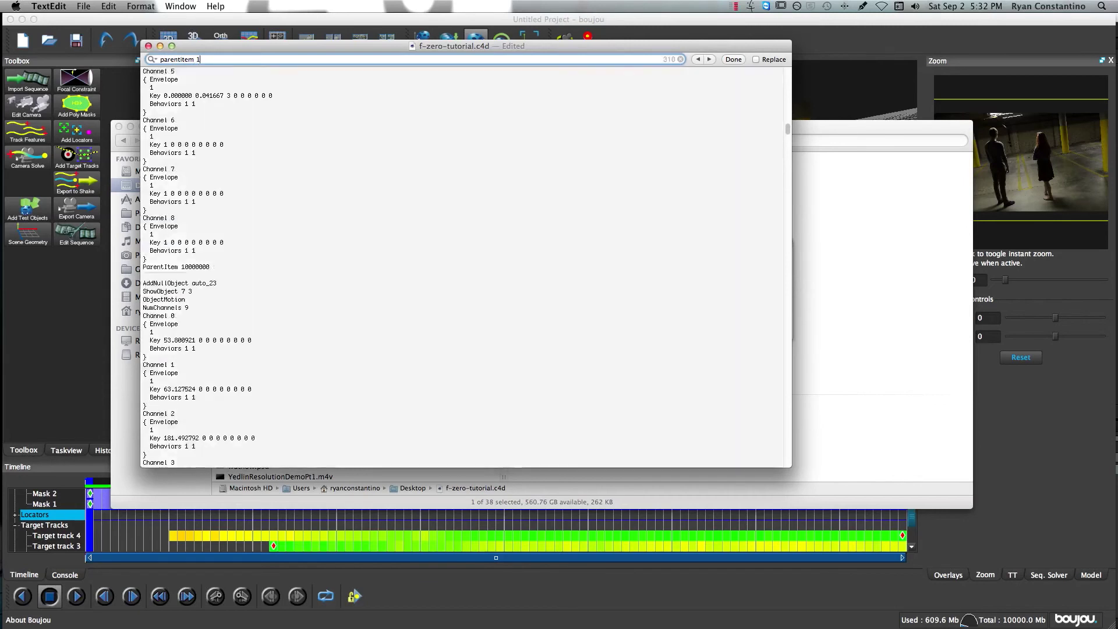
text(0000001)
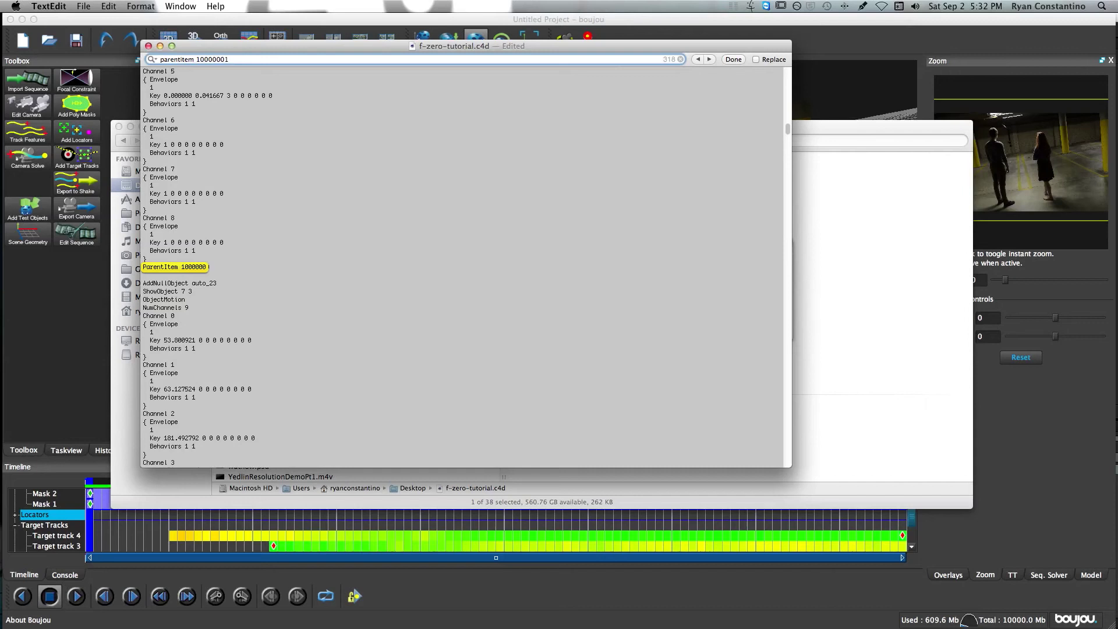
Replace every occurrence of "parentitem 10000001" with "parentitem 10000002".
click(756, 59)
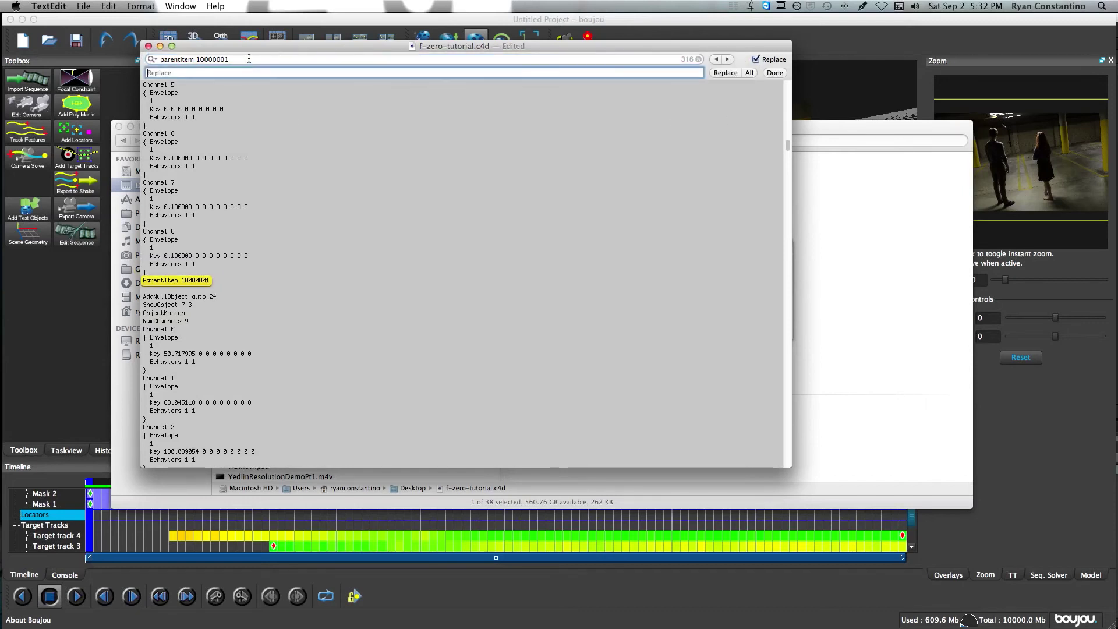
drag(230, 59, 157, 61)
click(222, 73)
text(parentitem 10000002)
click(749, 73)
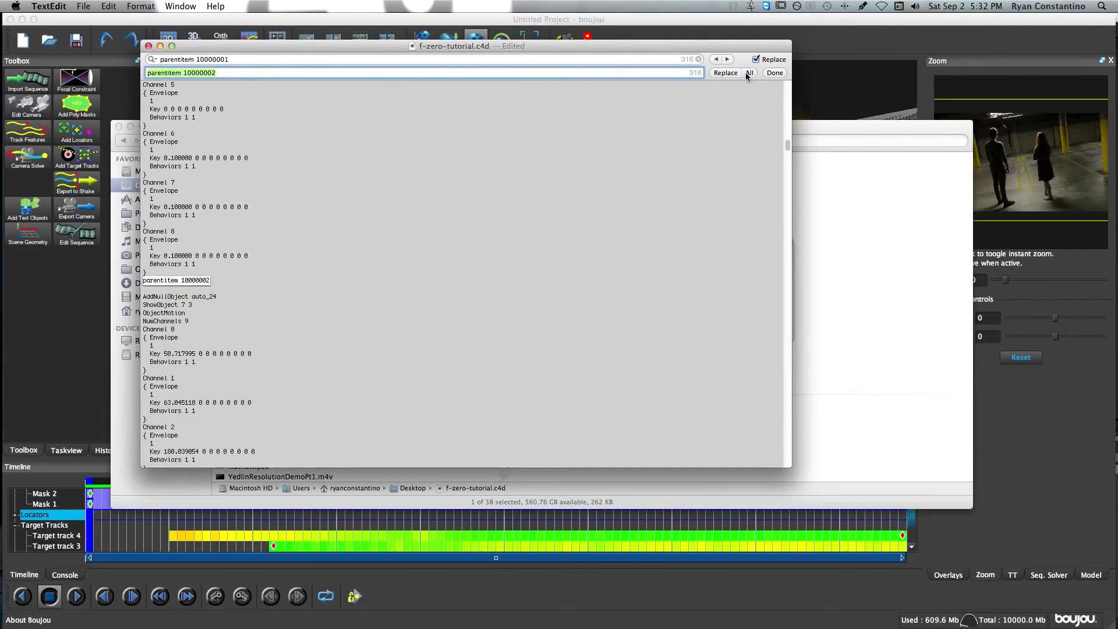
Finish the find and replace, then save f-zero-tutorial.c4d and close it.
click(775, 73)
click(406, 175)
key(super+s)
key(super+w)
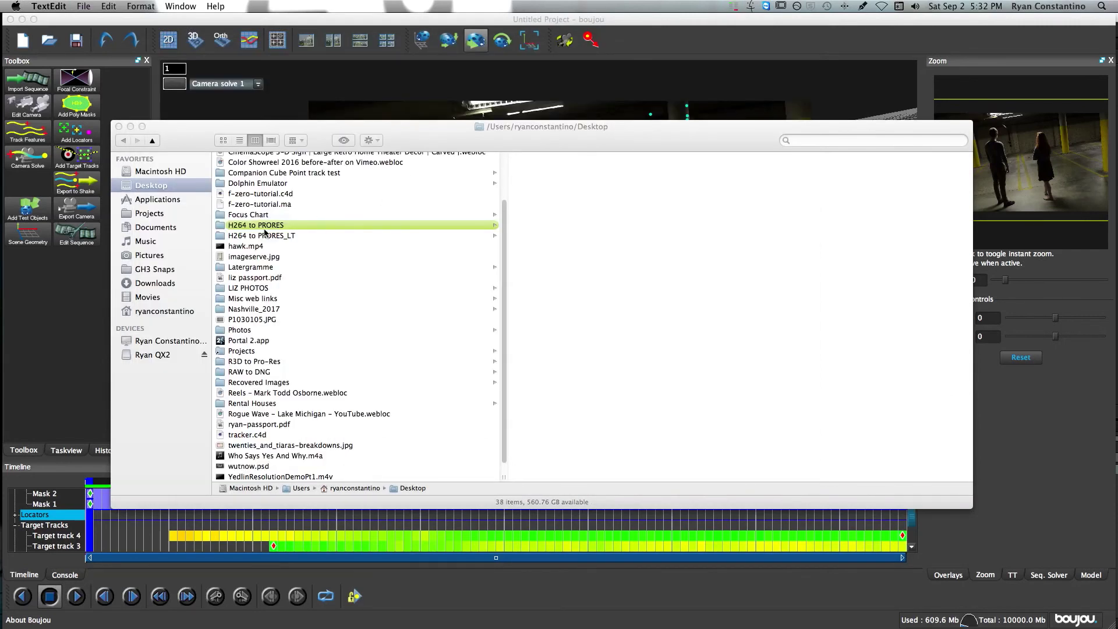
Open f-zero-tutorial.c4d in Cinema 4D and set the LightWave 3D import scale unit to Centimeters.
click(267, 194)
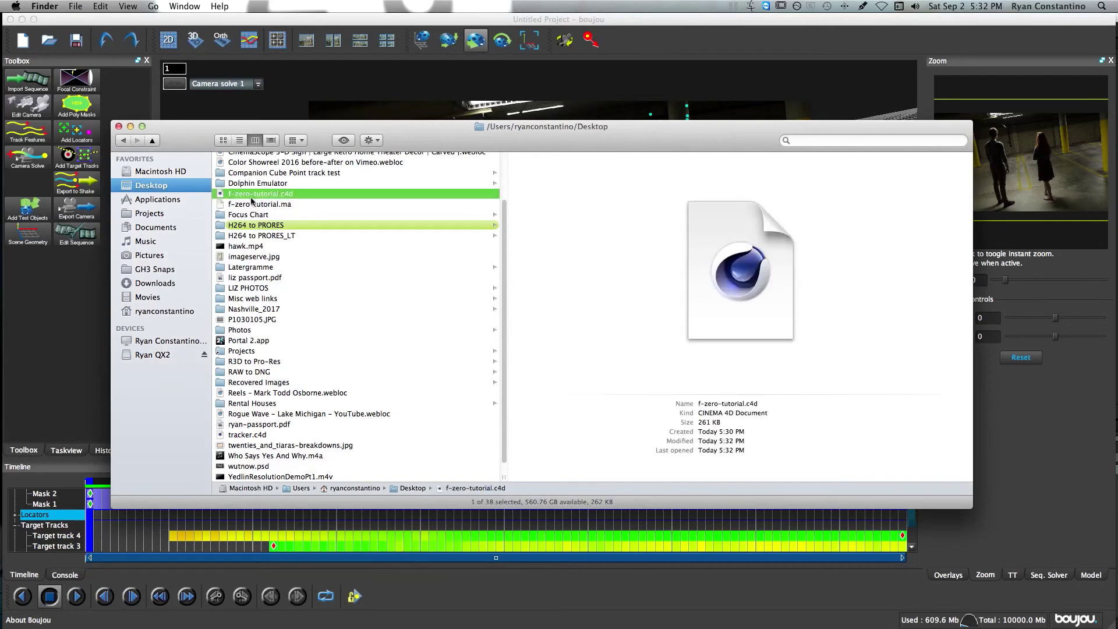
double_click(254, 196)
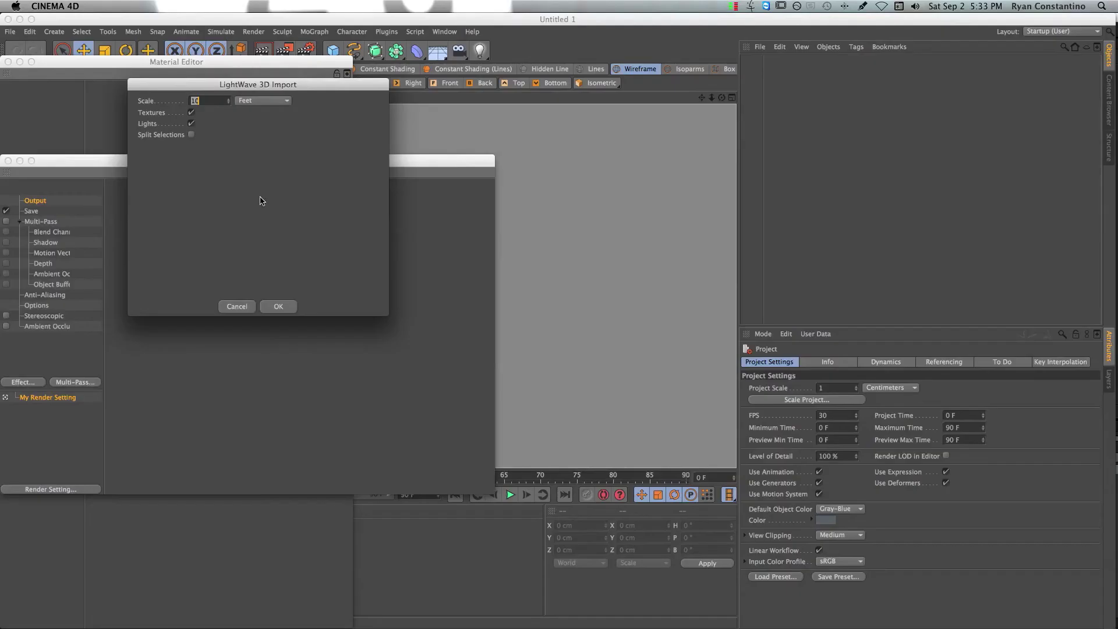
drag(247, 85, 454, 98)
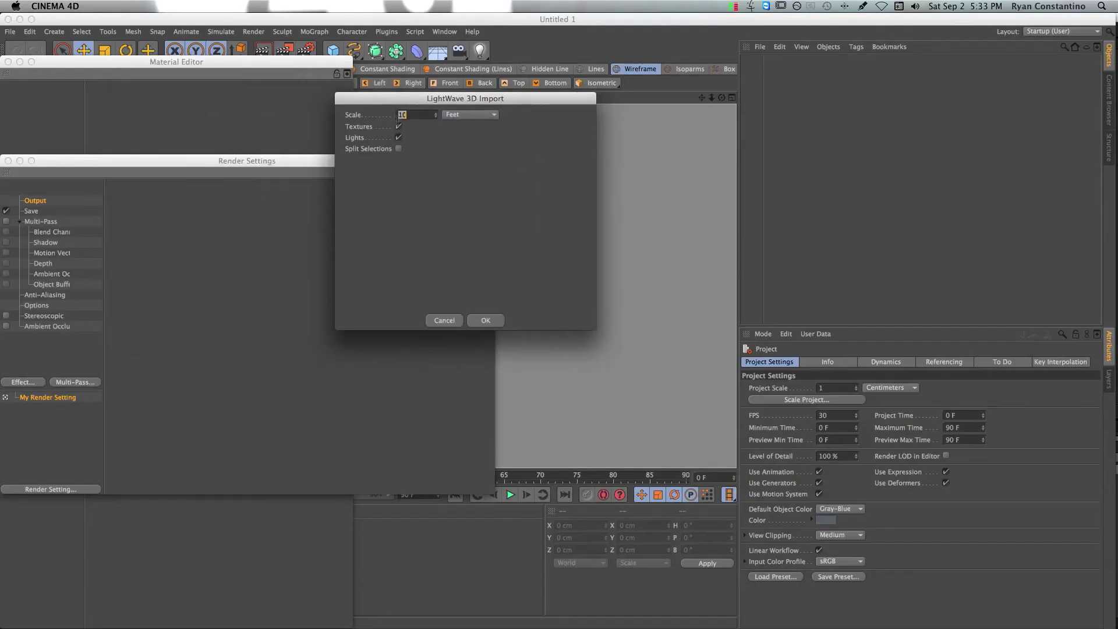
click(466, 120)
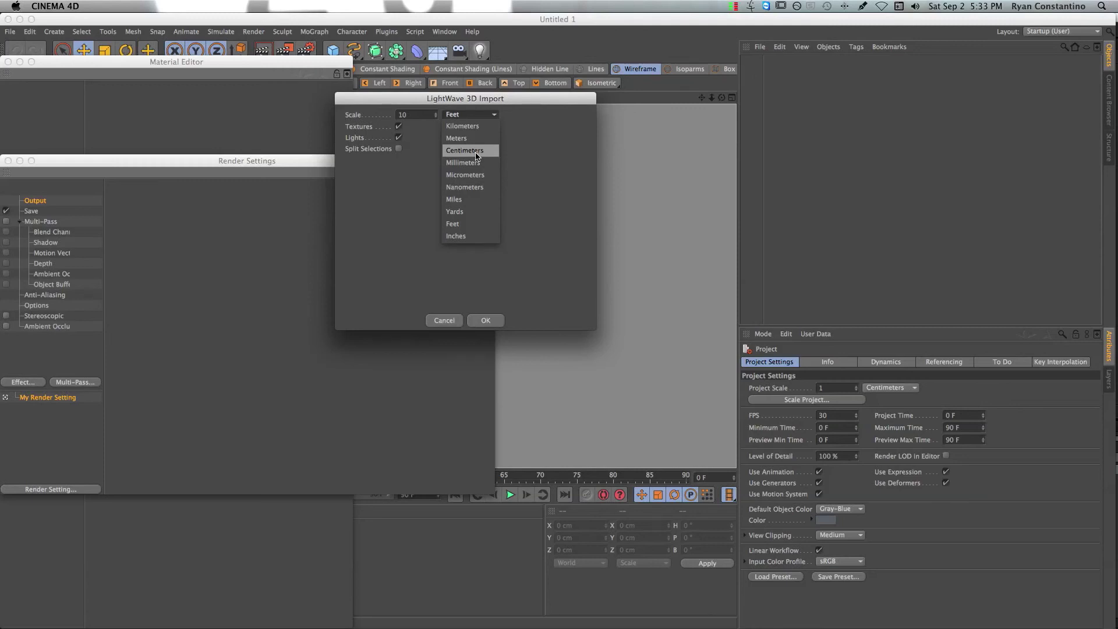
click(476, 151)
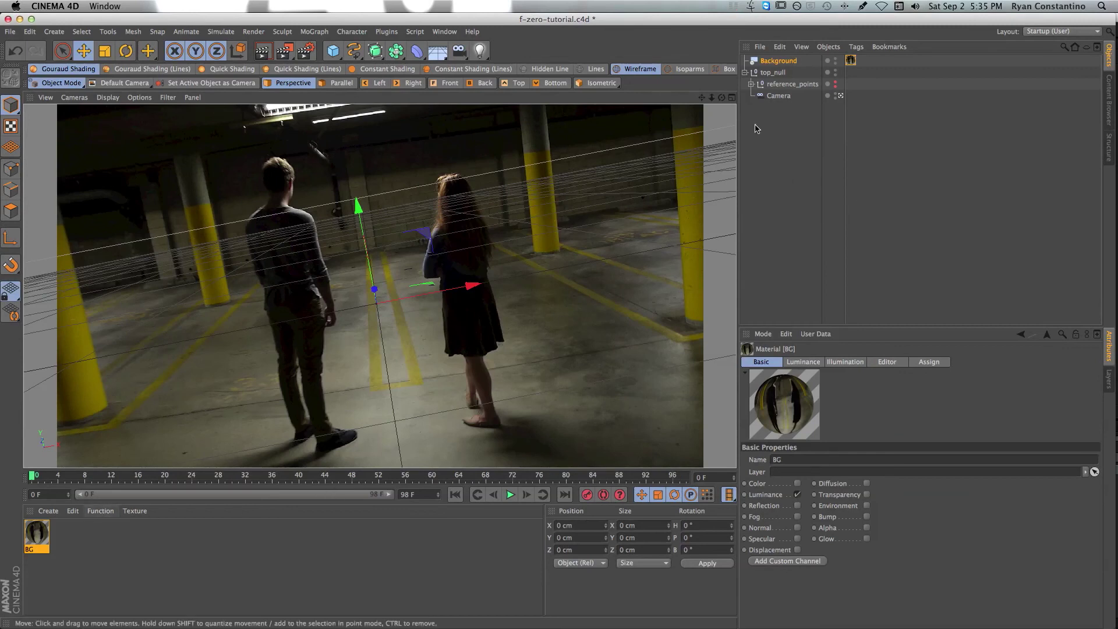
Switch to the Animation layout and shift all Camera keyframes one frame earlier so they start at frame 0.
click(1063, 31)
click(1042, 44)
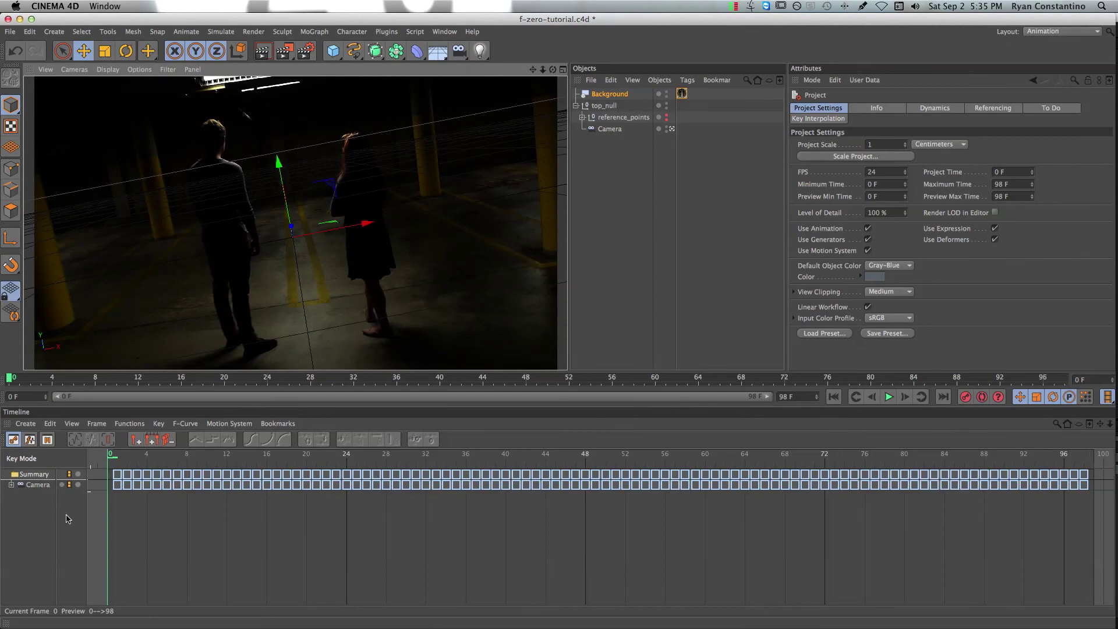
key(g)
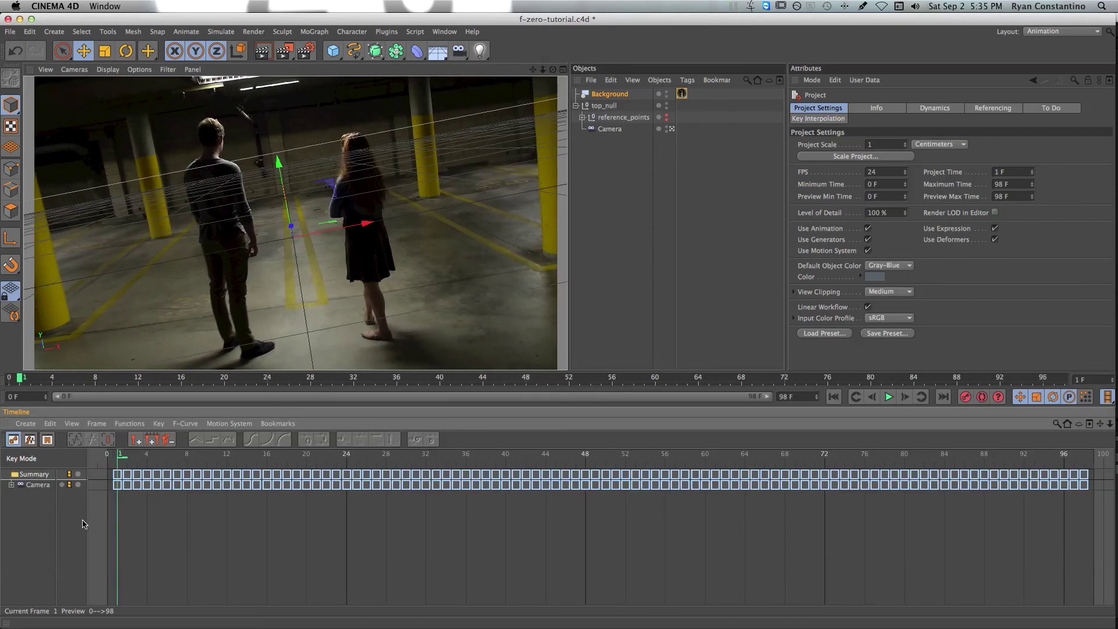
click(83, 488)
key(ctrl+a)
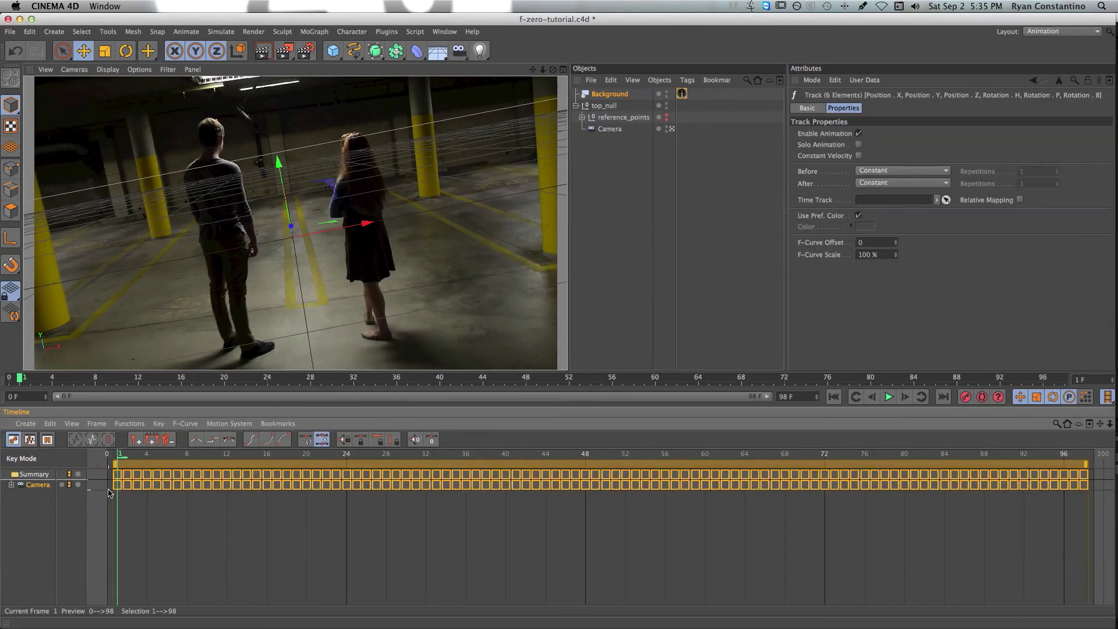
drag(118, 491, 113, 491)
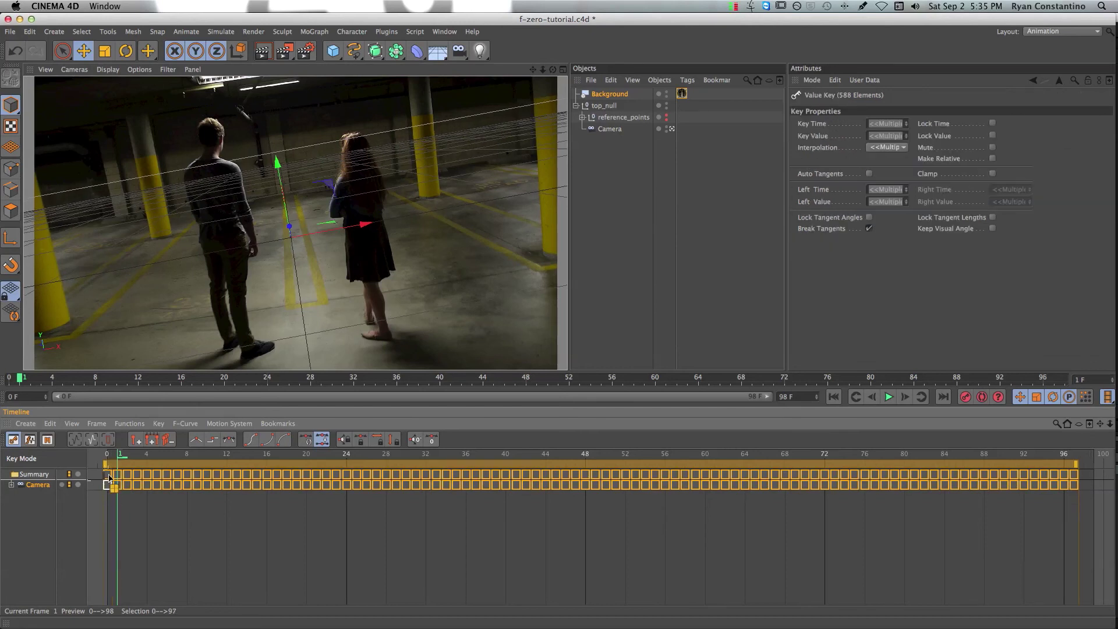
Return to frame 0, deselect the keyframes and scrub the opening frames to check the camera motion.
click(111, 455)
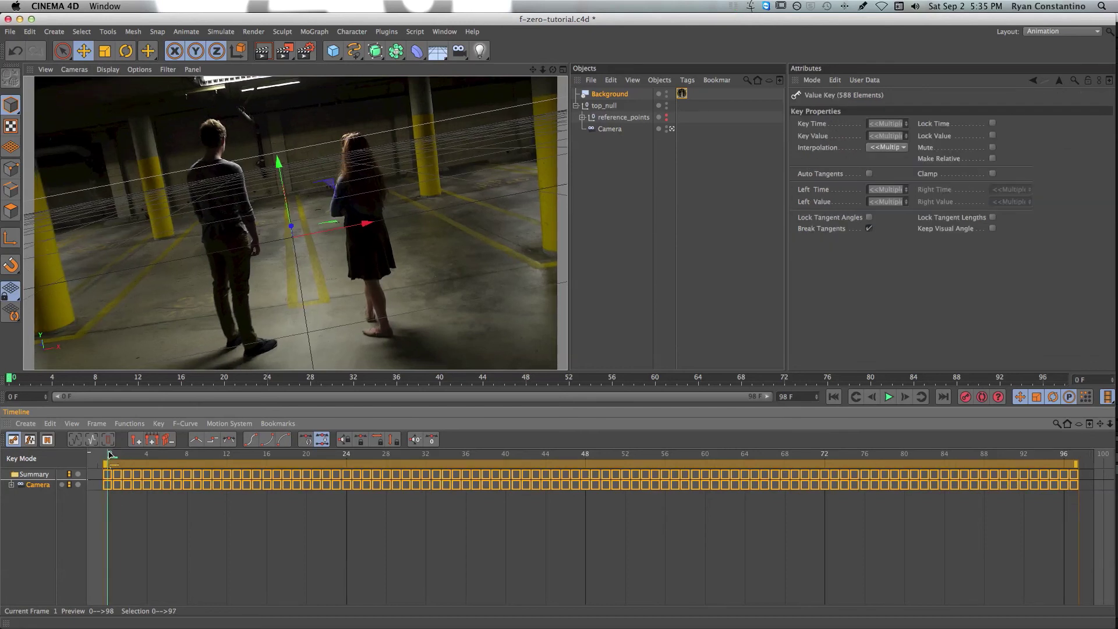
click(130, 531)
drag(117, 455, 159, 455)
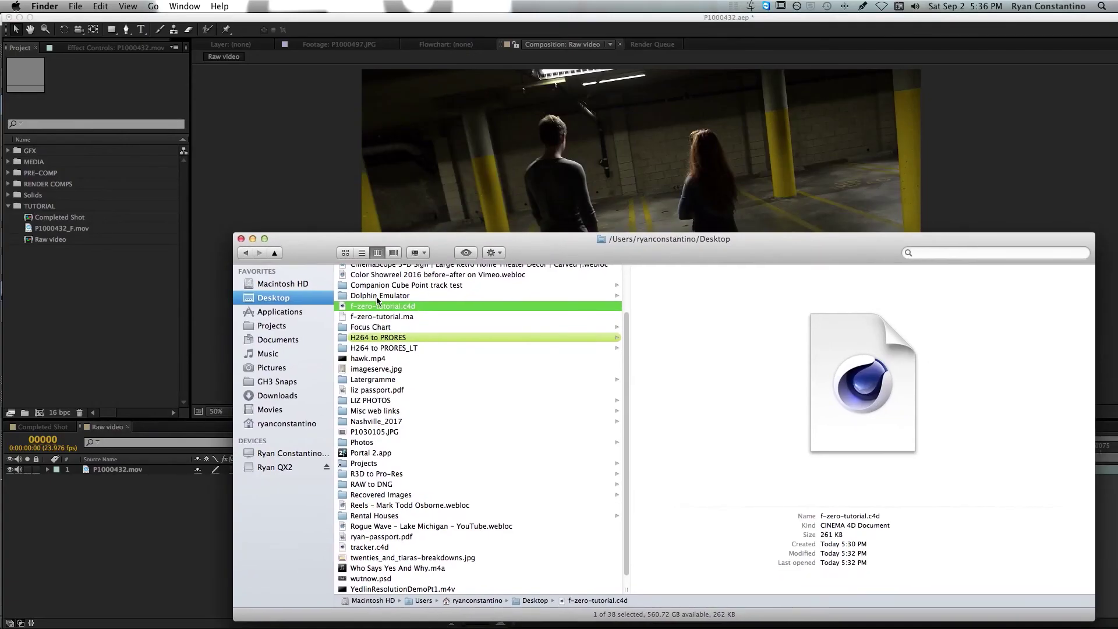
Switch to After Effects, import f-zero-tutorial.ma into the TUTORIAL folder, and select the Camera_1_Shape1 layer in its composition.
click(372, 320)
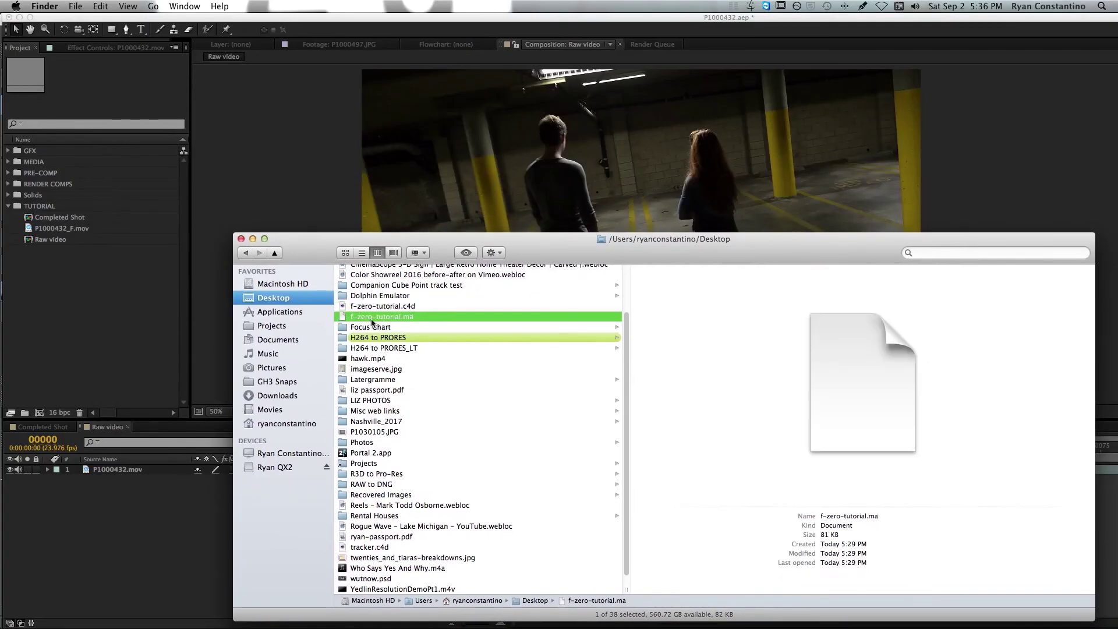
drag(353, 317, 56, 217)
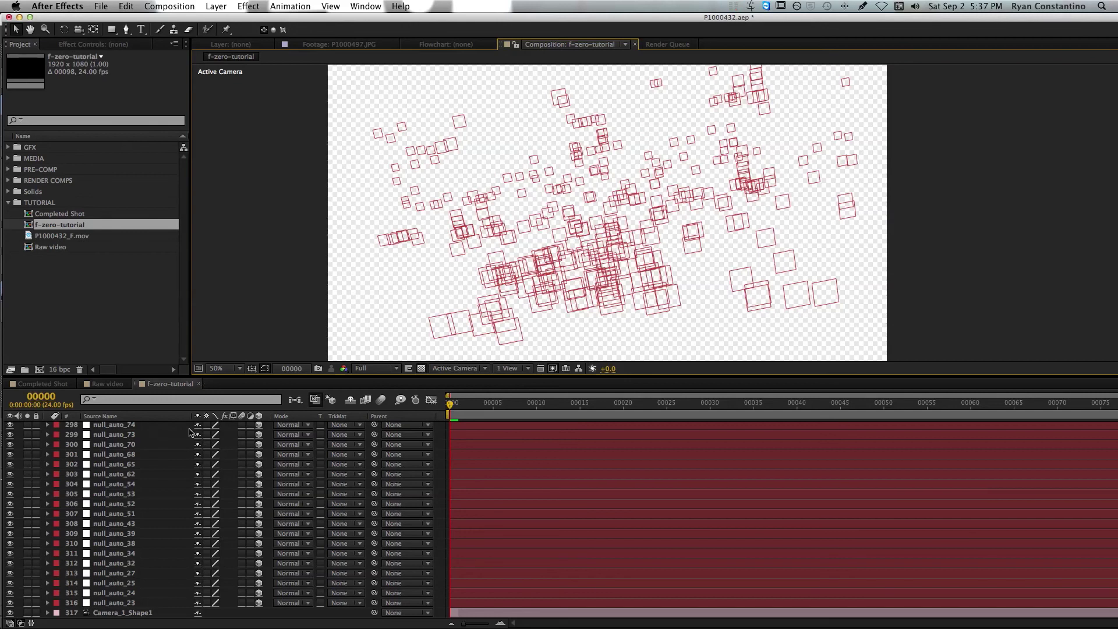
click(136, 614)
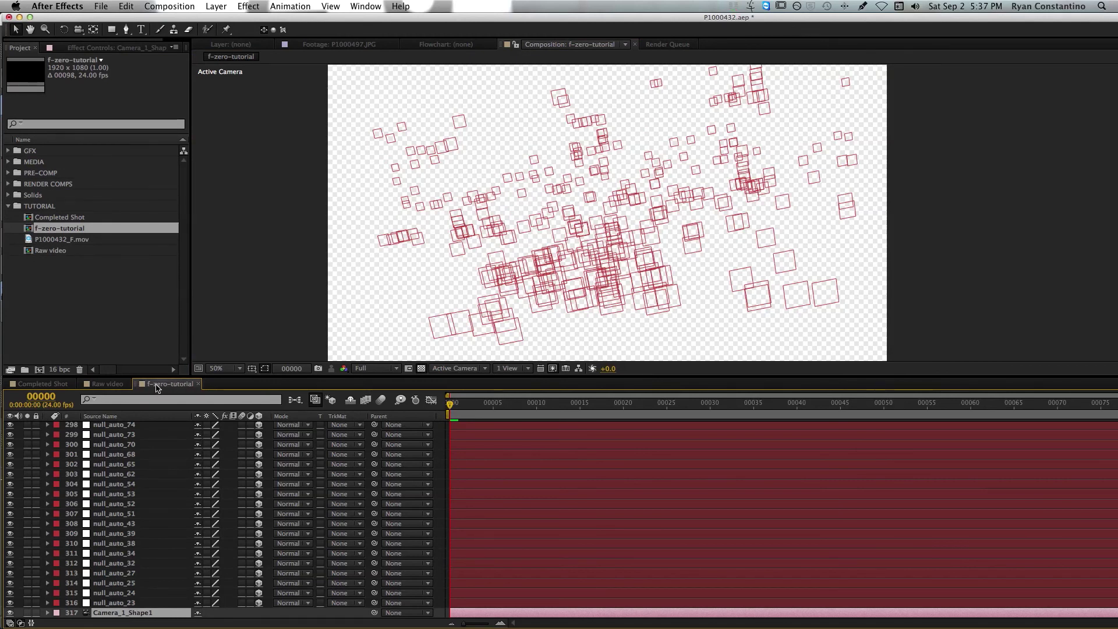
Add the copied Camera_1_Shape1 layer to the Raw video composition above P1000432.mov and reveal its keyframed properties.
click(112, 384)
click(135, 473)
click(123, 425)
key(u)
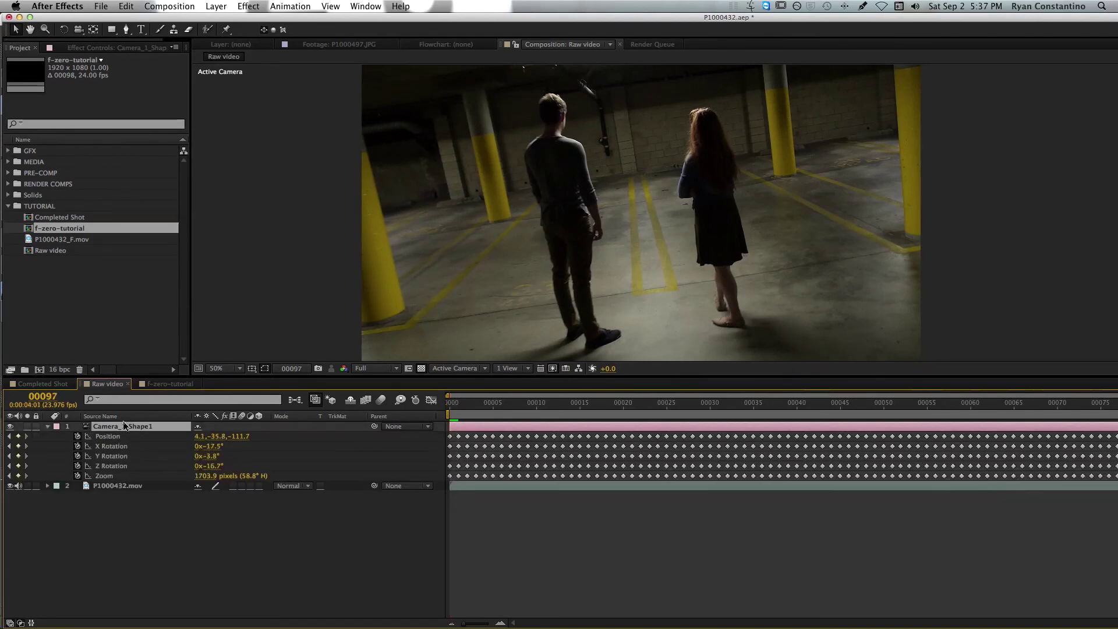
Examine the camera keyframes' alignment near the end of the timeline and check the Raw video composition's frame rate.
key(End)
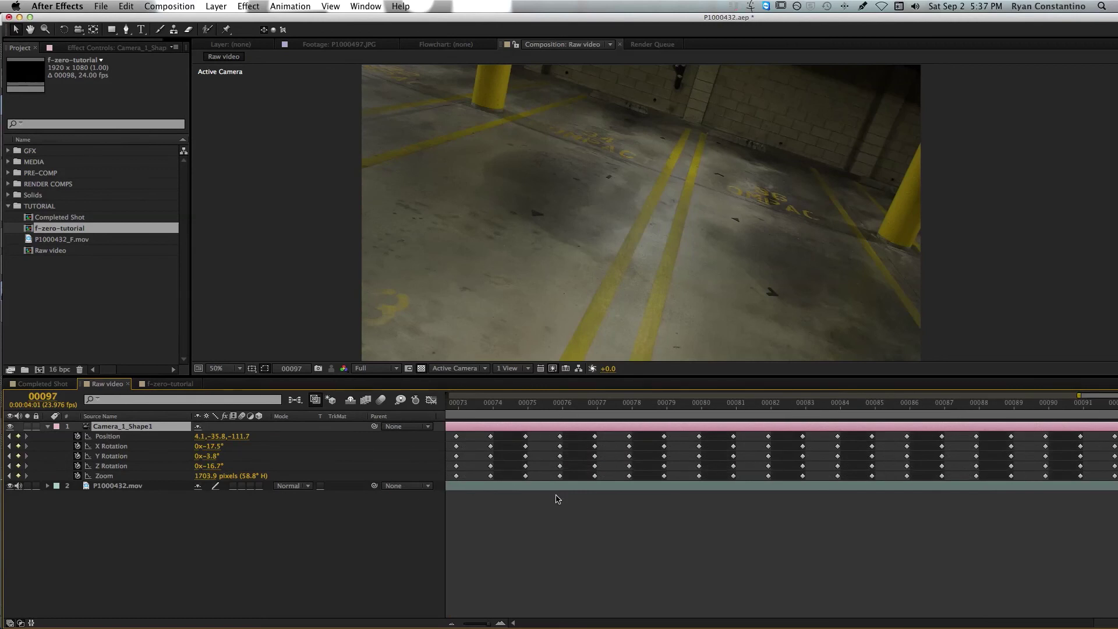
scroll(713, 544, right, 1)
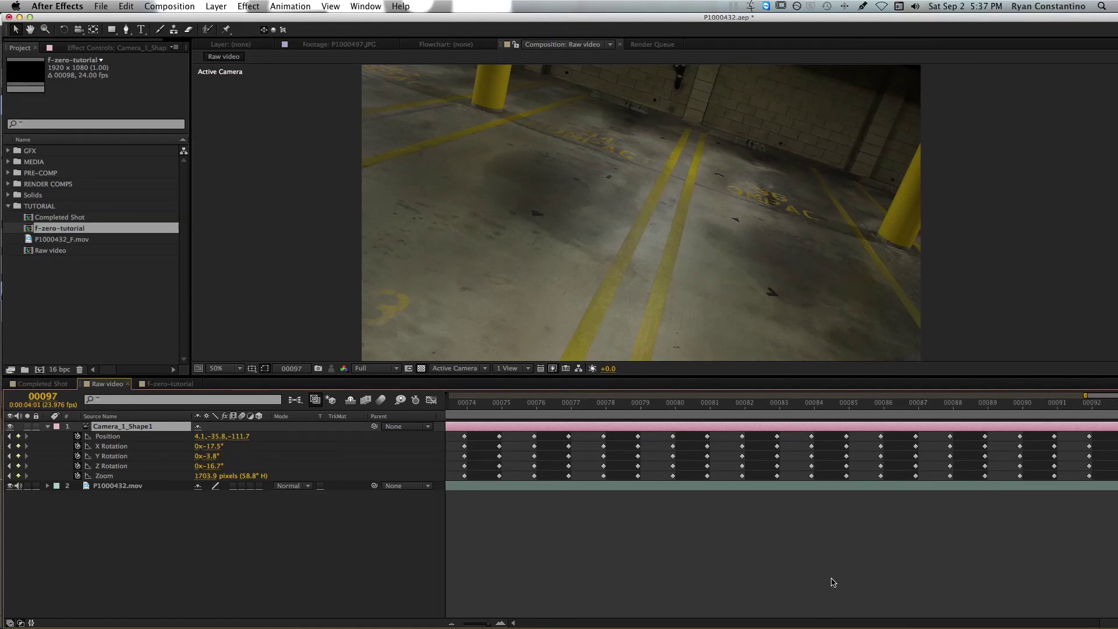
key(super+k)
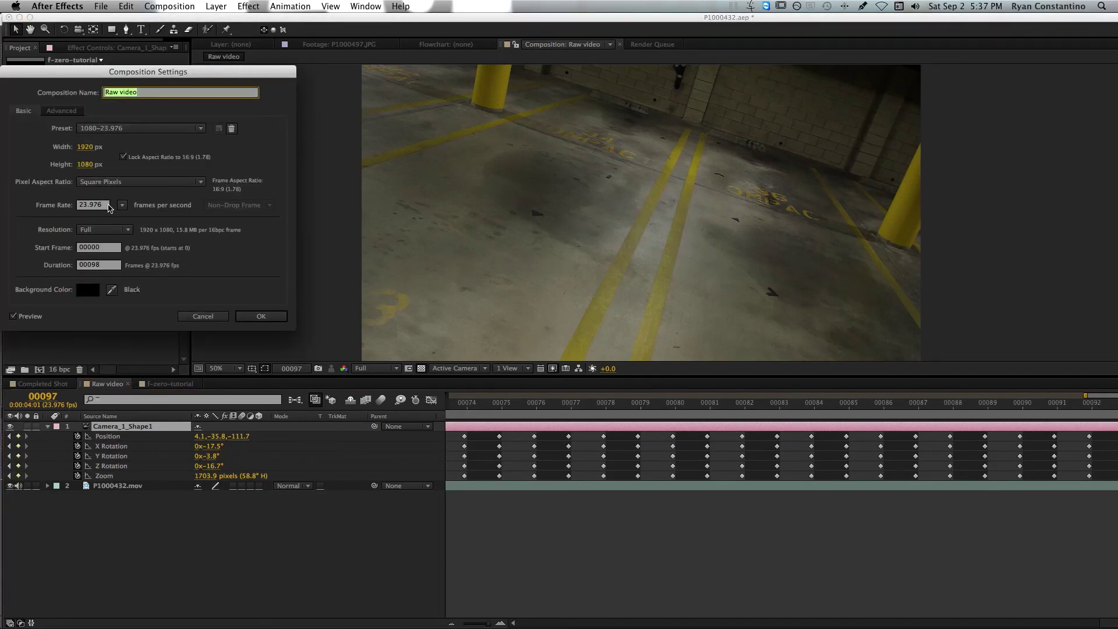
click(204, 316)
Shift all Camera_1_Shape1 position, rotation and zoom keyframes slightly later onto whole frames, placing the one just before frame 92 on 92.
drag(108, 436, 119, 476)
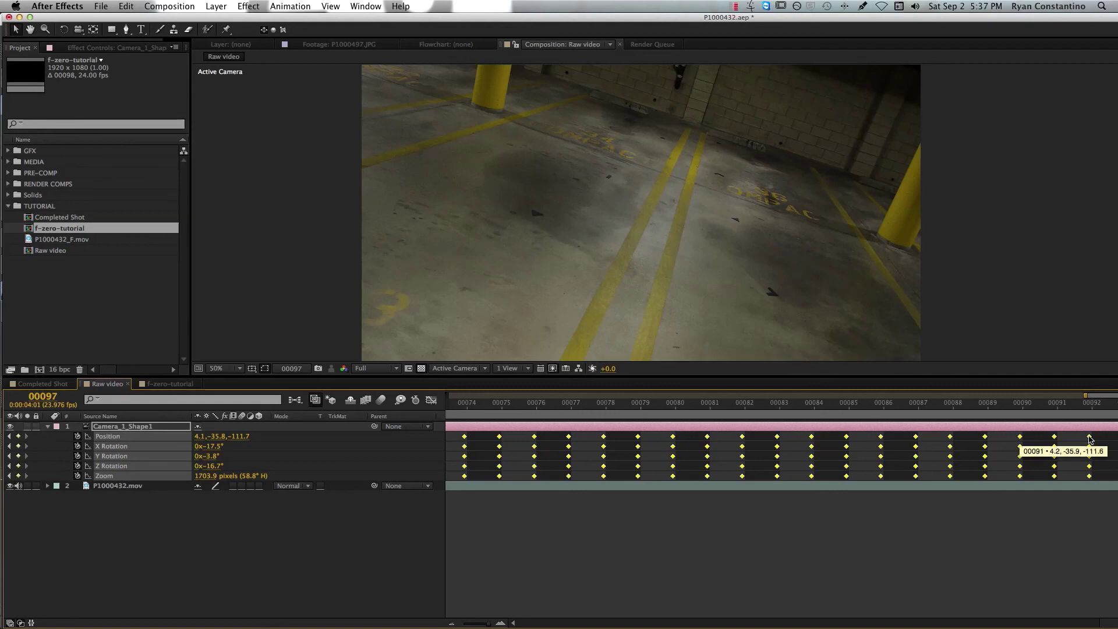
drag(1090, 437, 1093, 437)
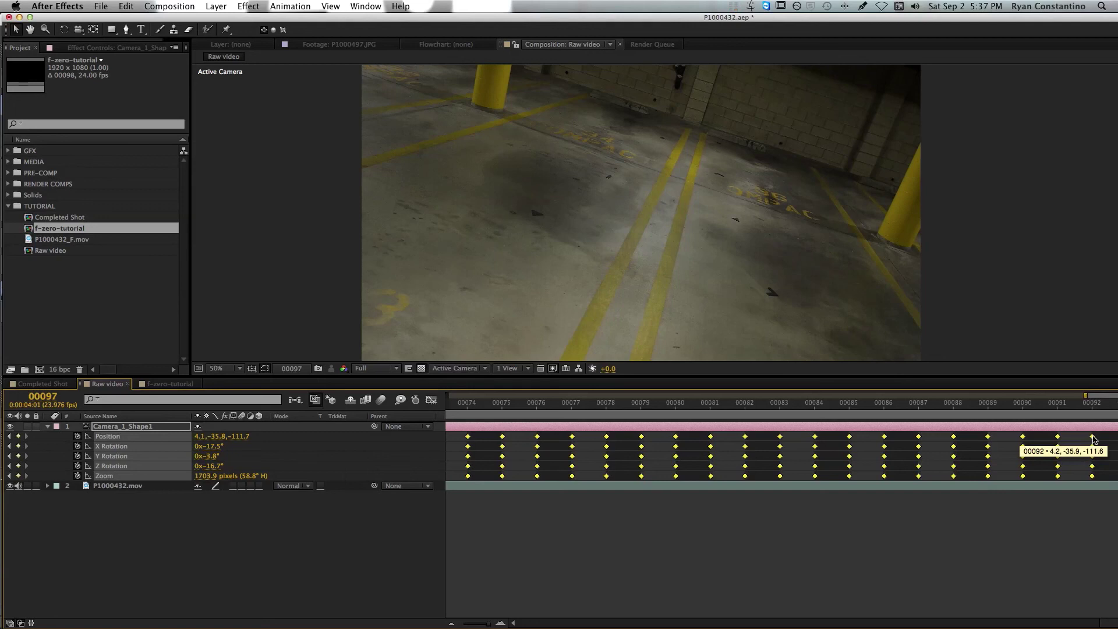
click(1070, 531)
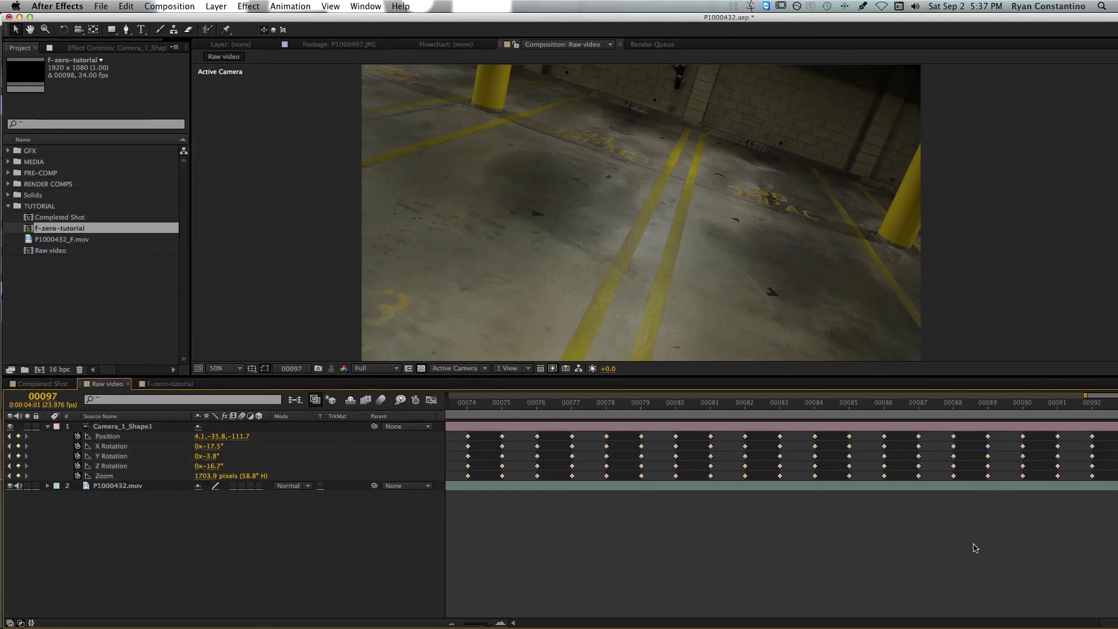
key(minus)
key(minus)
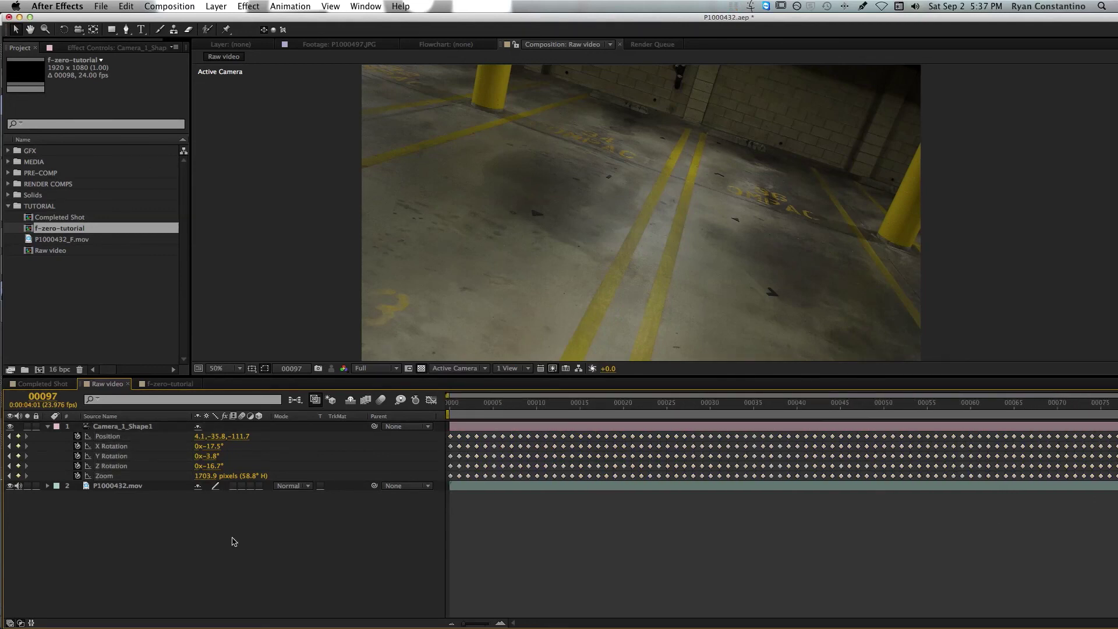